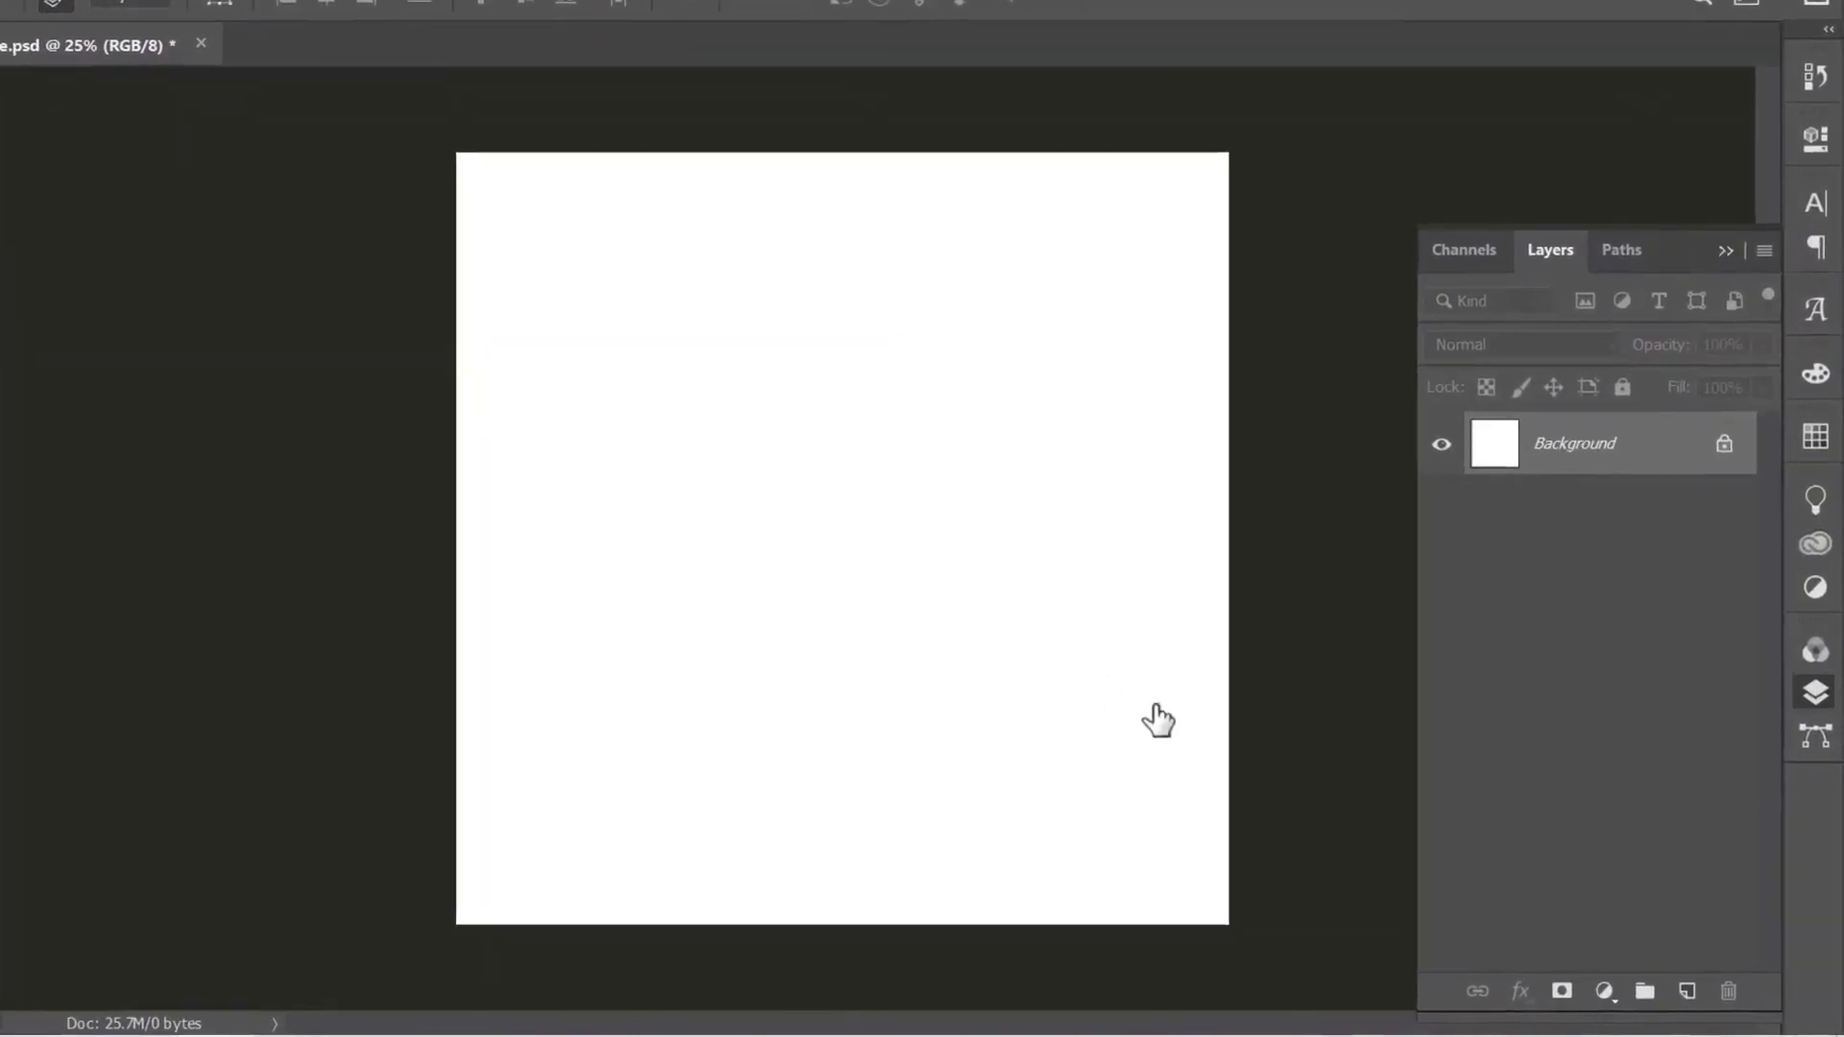
Add a Solid Color fill layer in near-black #131313 over the white canvas
{"action": "left_click", "coordinate": [1620, 994]}
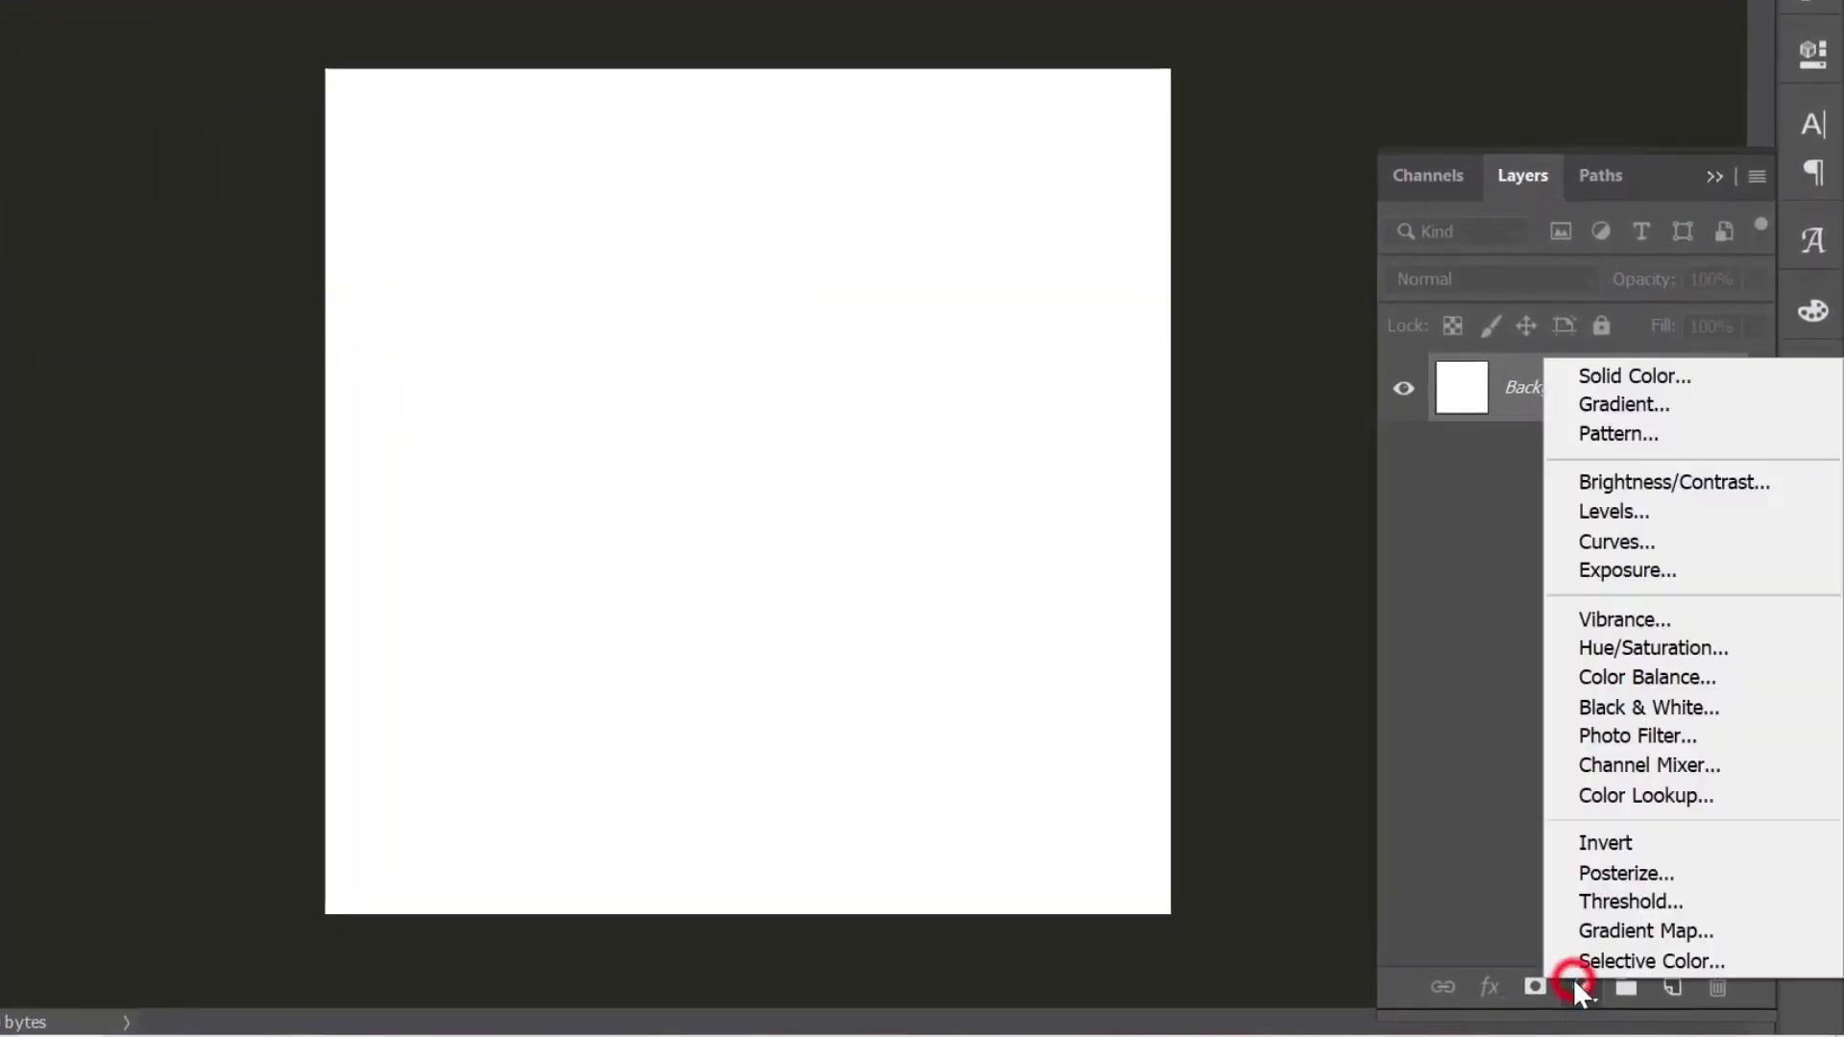
{"action": "left_click", "coordinate": [1614, 377]}
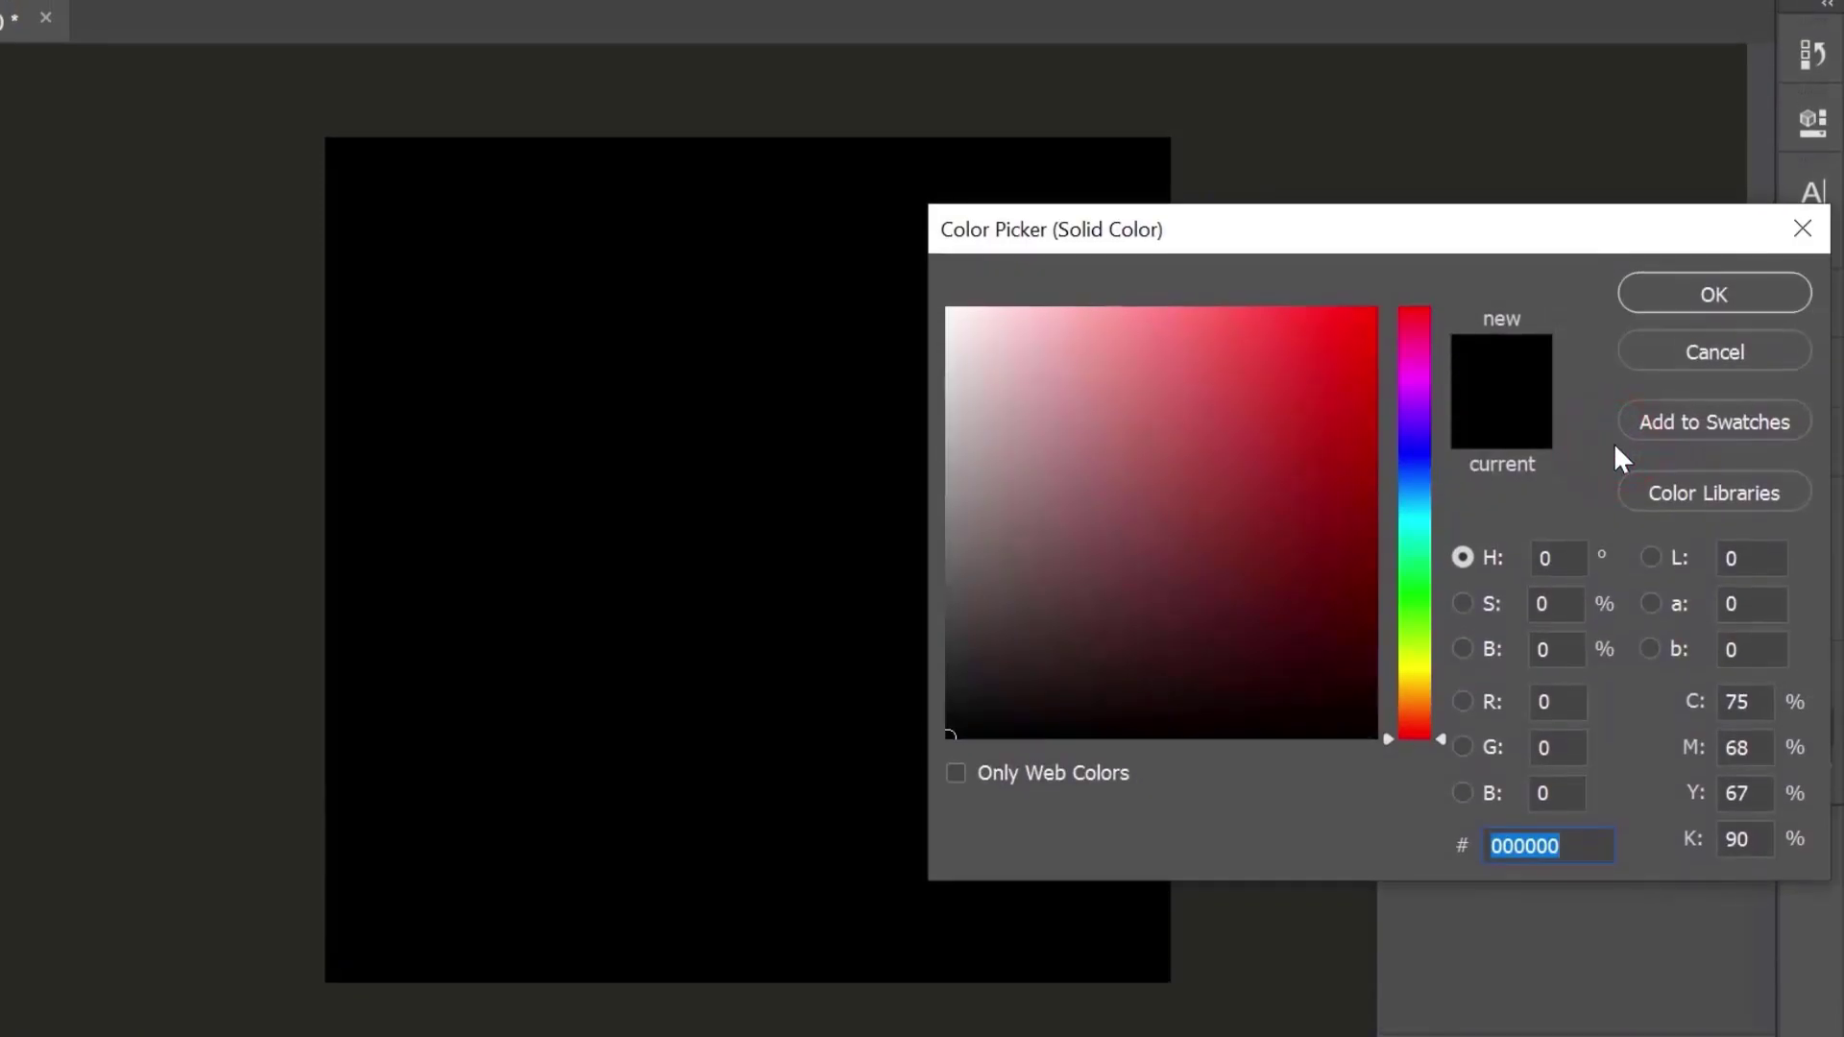
{"action": "type", "text": "1313"}
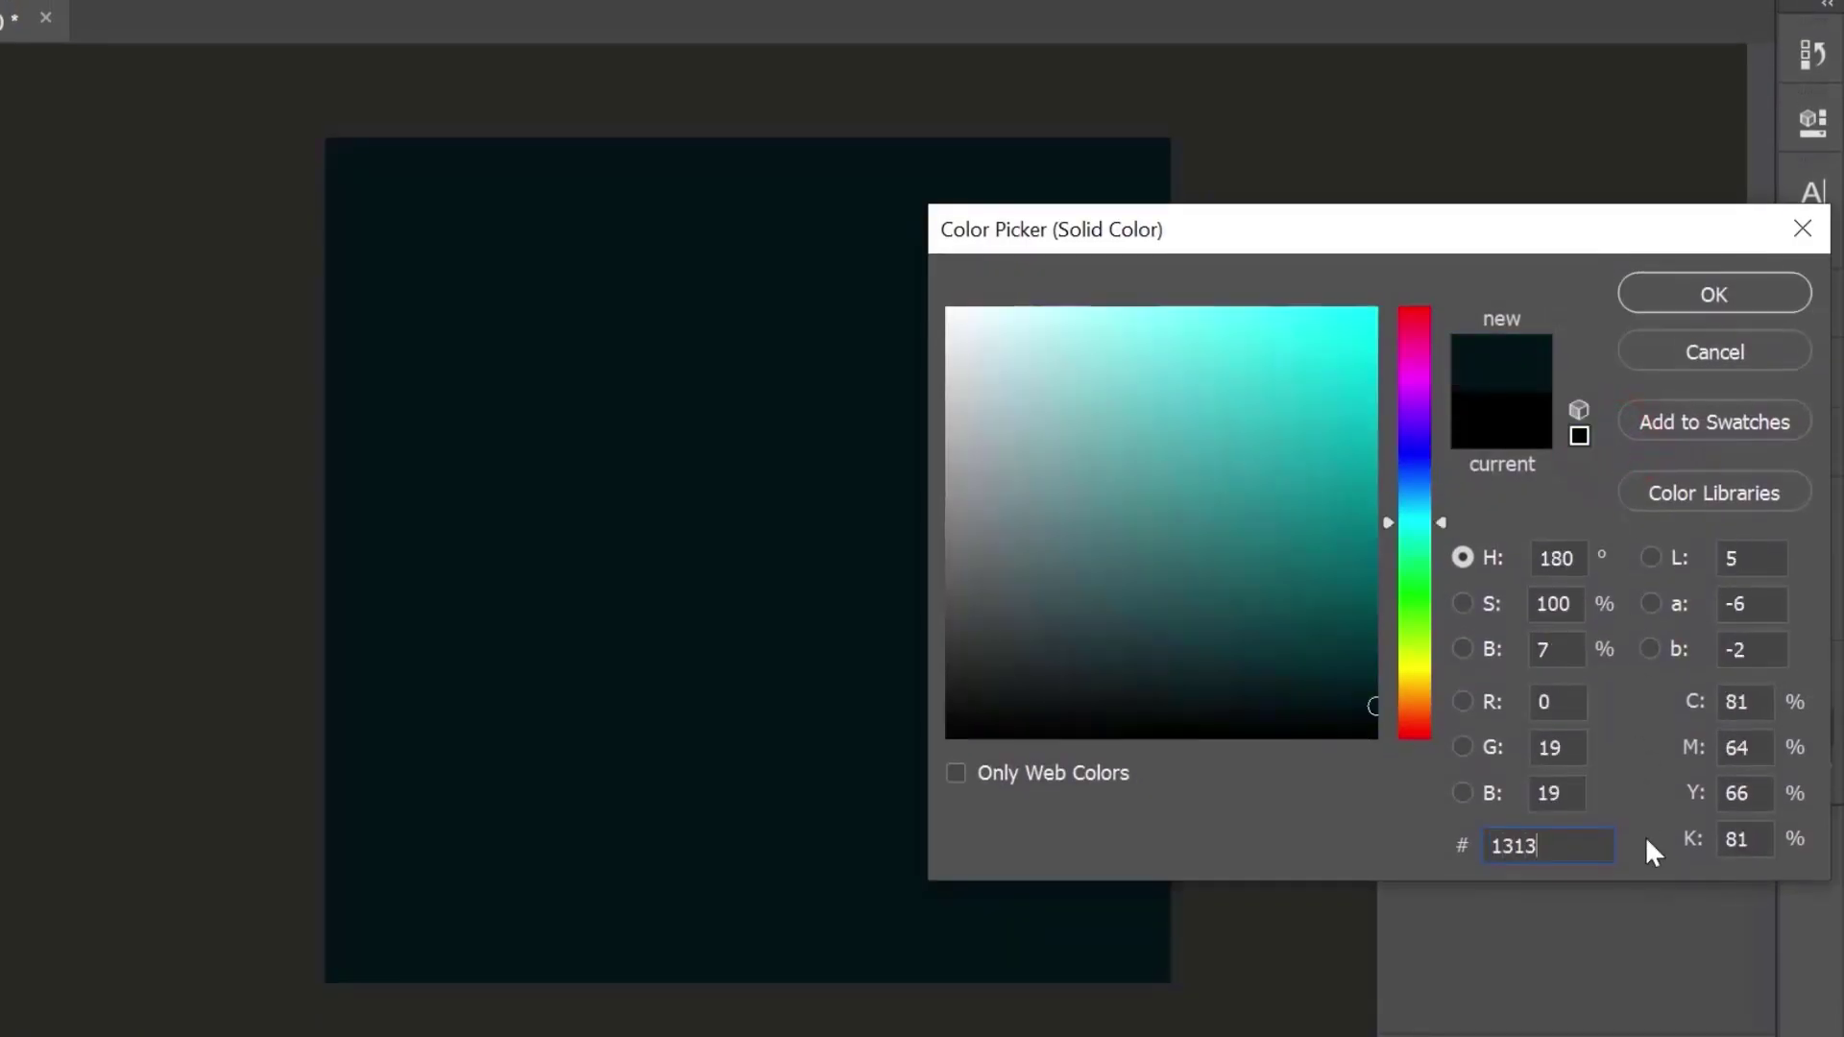
{"action": "type", "text": "13"}
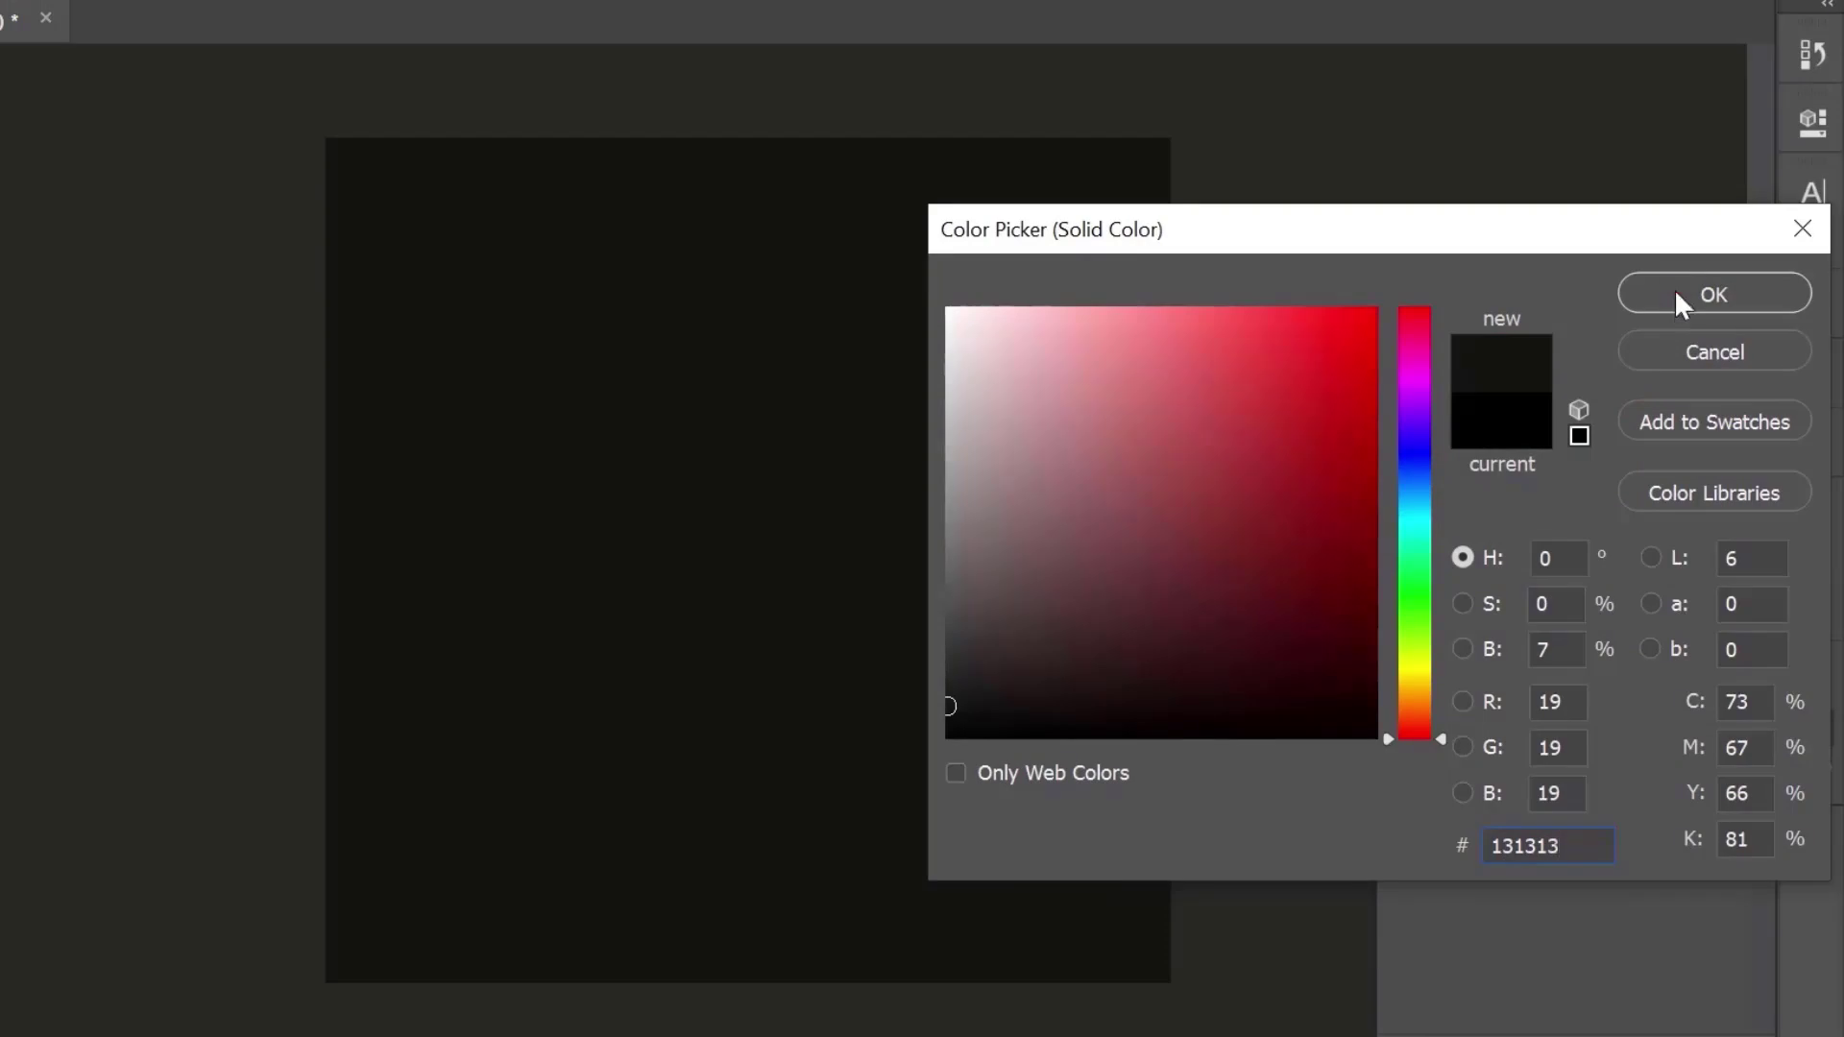
{"action": "left_click", "coordinate": [1676, 295]}
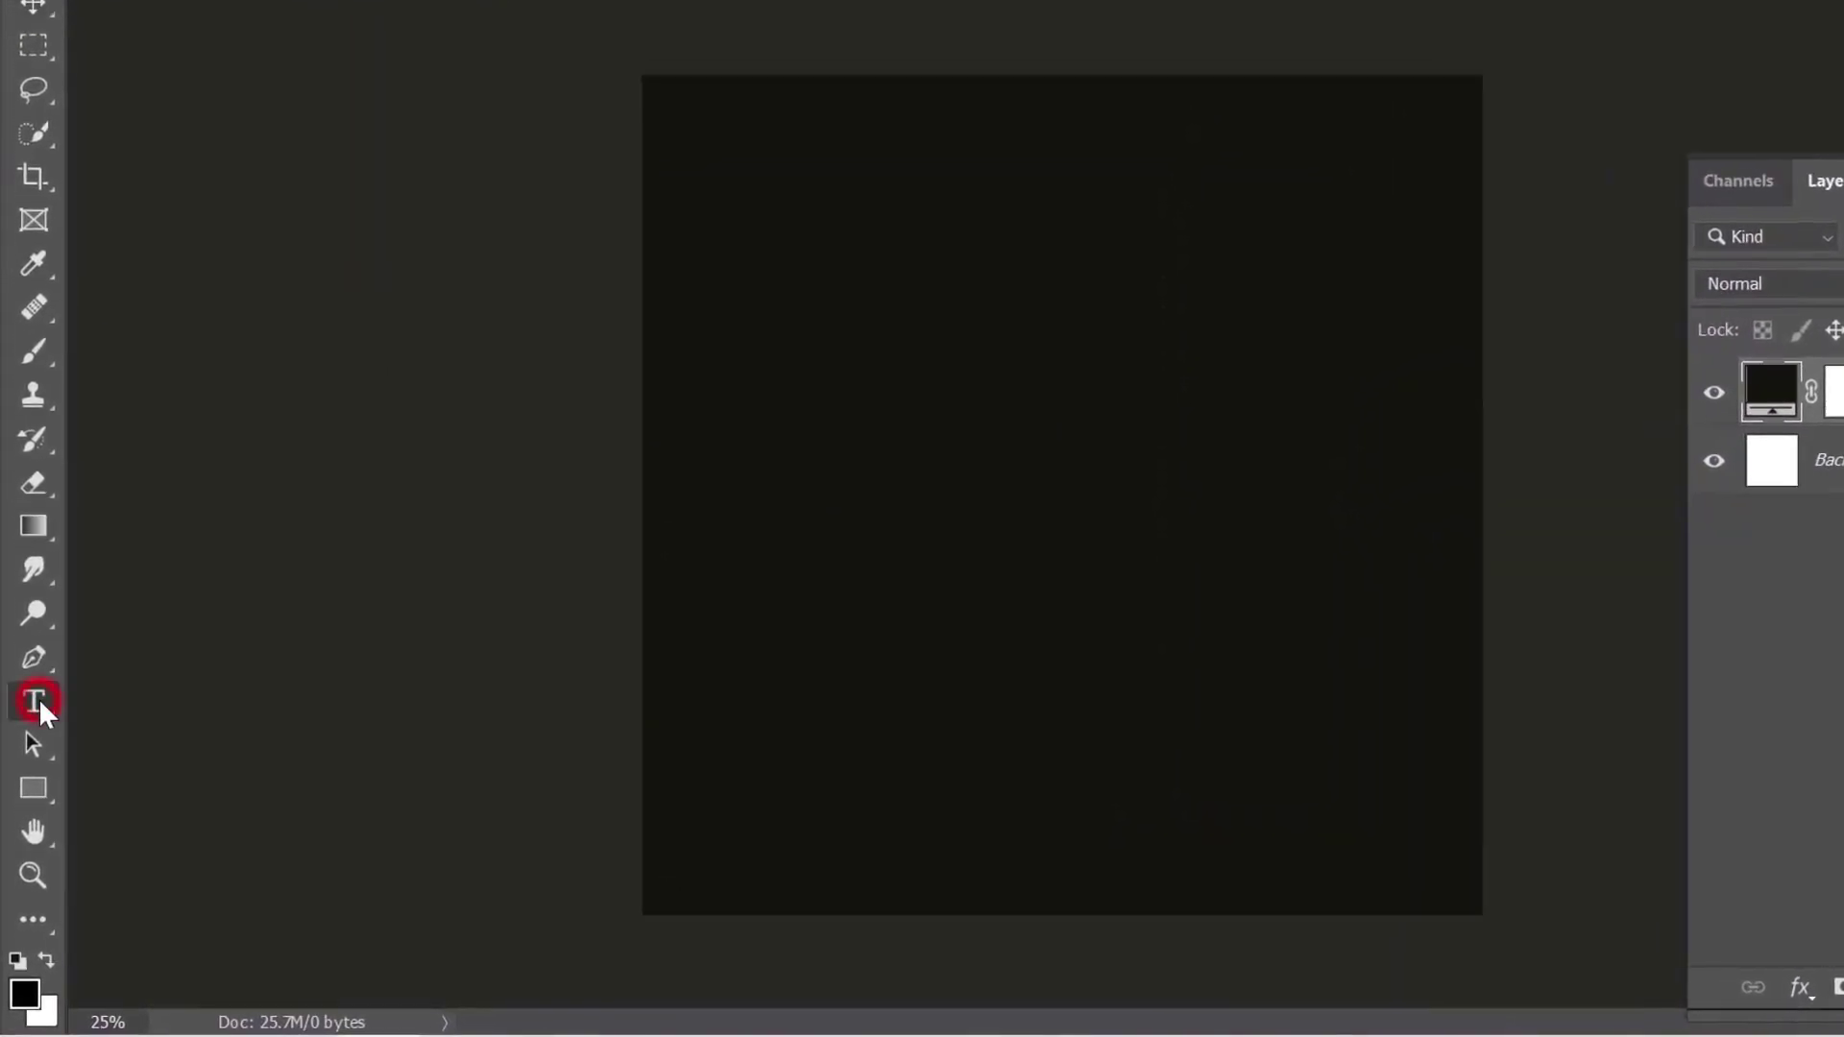
Add white Bebas Neue text reading GOOD VIBES ONLY on three lines
{"action": "left_click", "coordinate": [758, 432]}
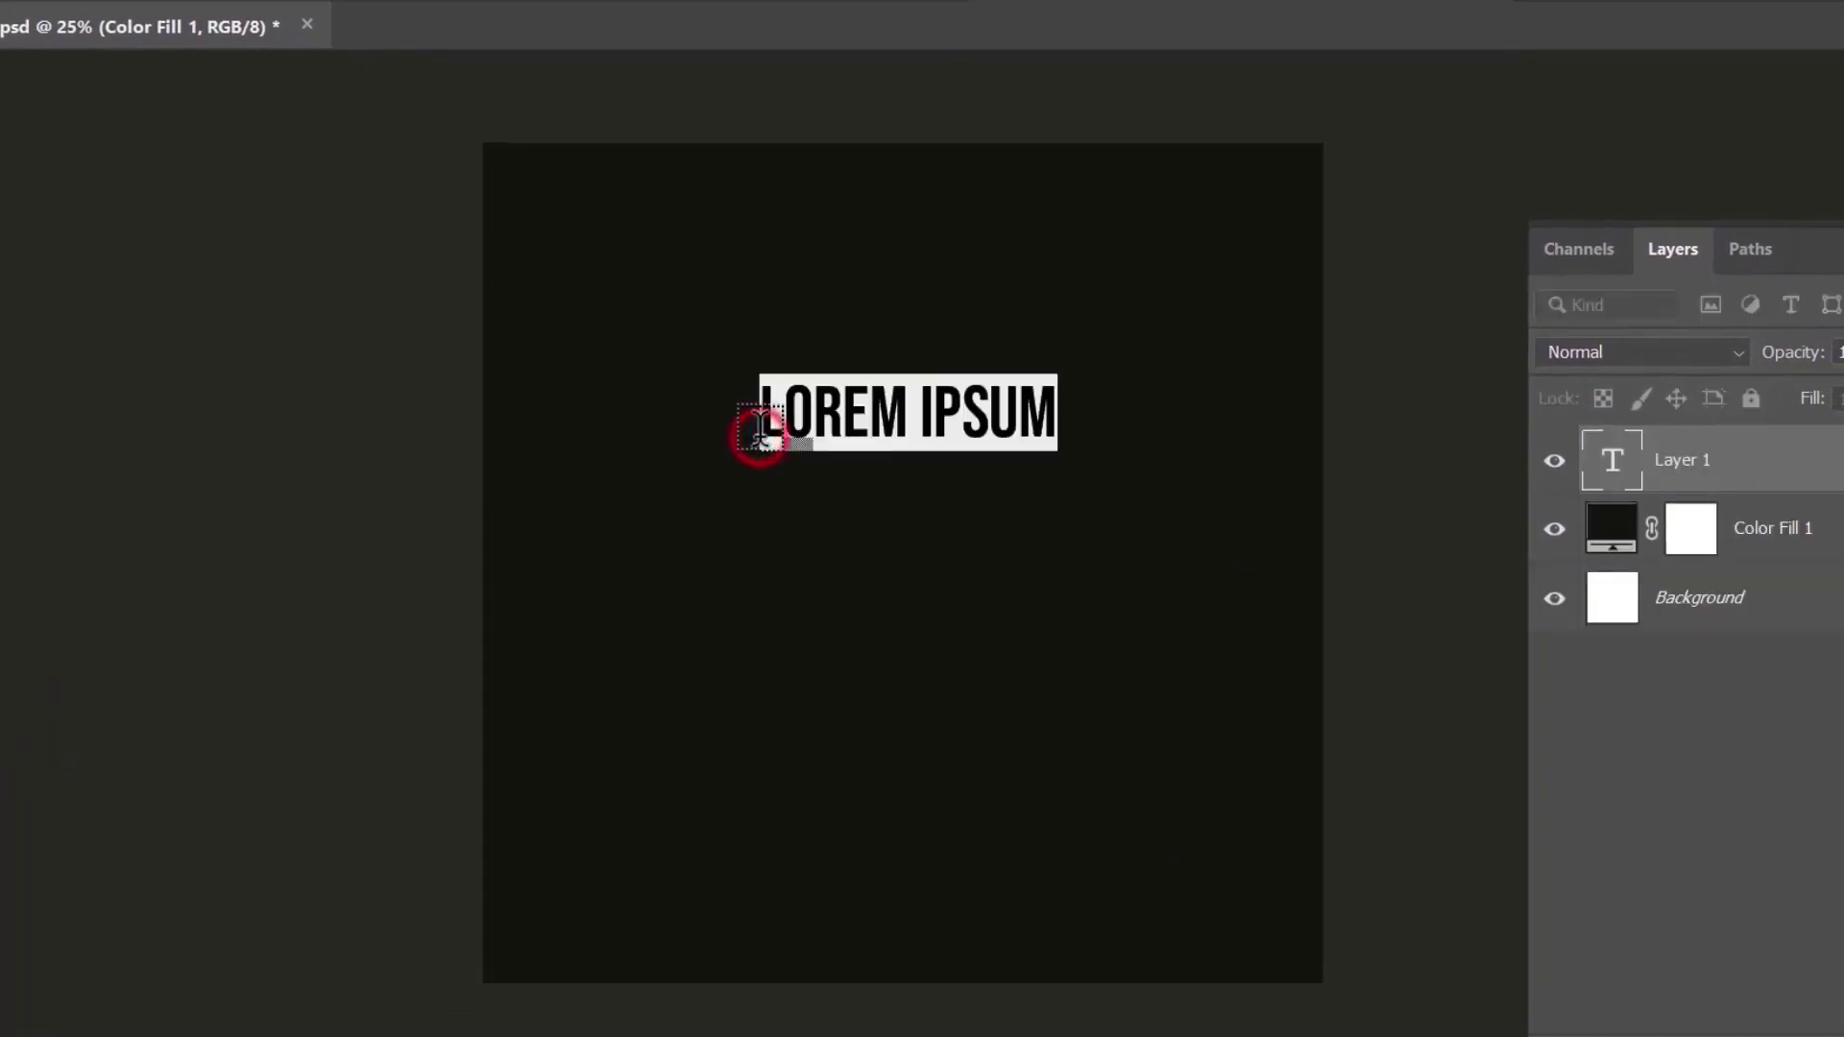
{"action": "type", "text": "GOOD VIBES ONLY"}
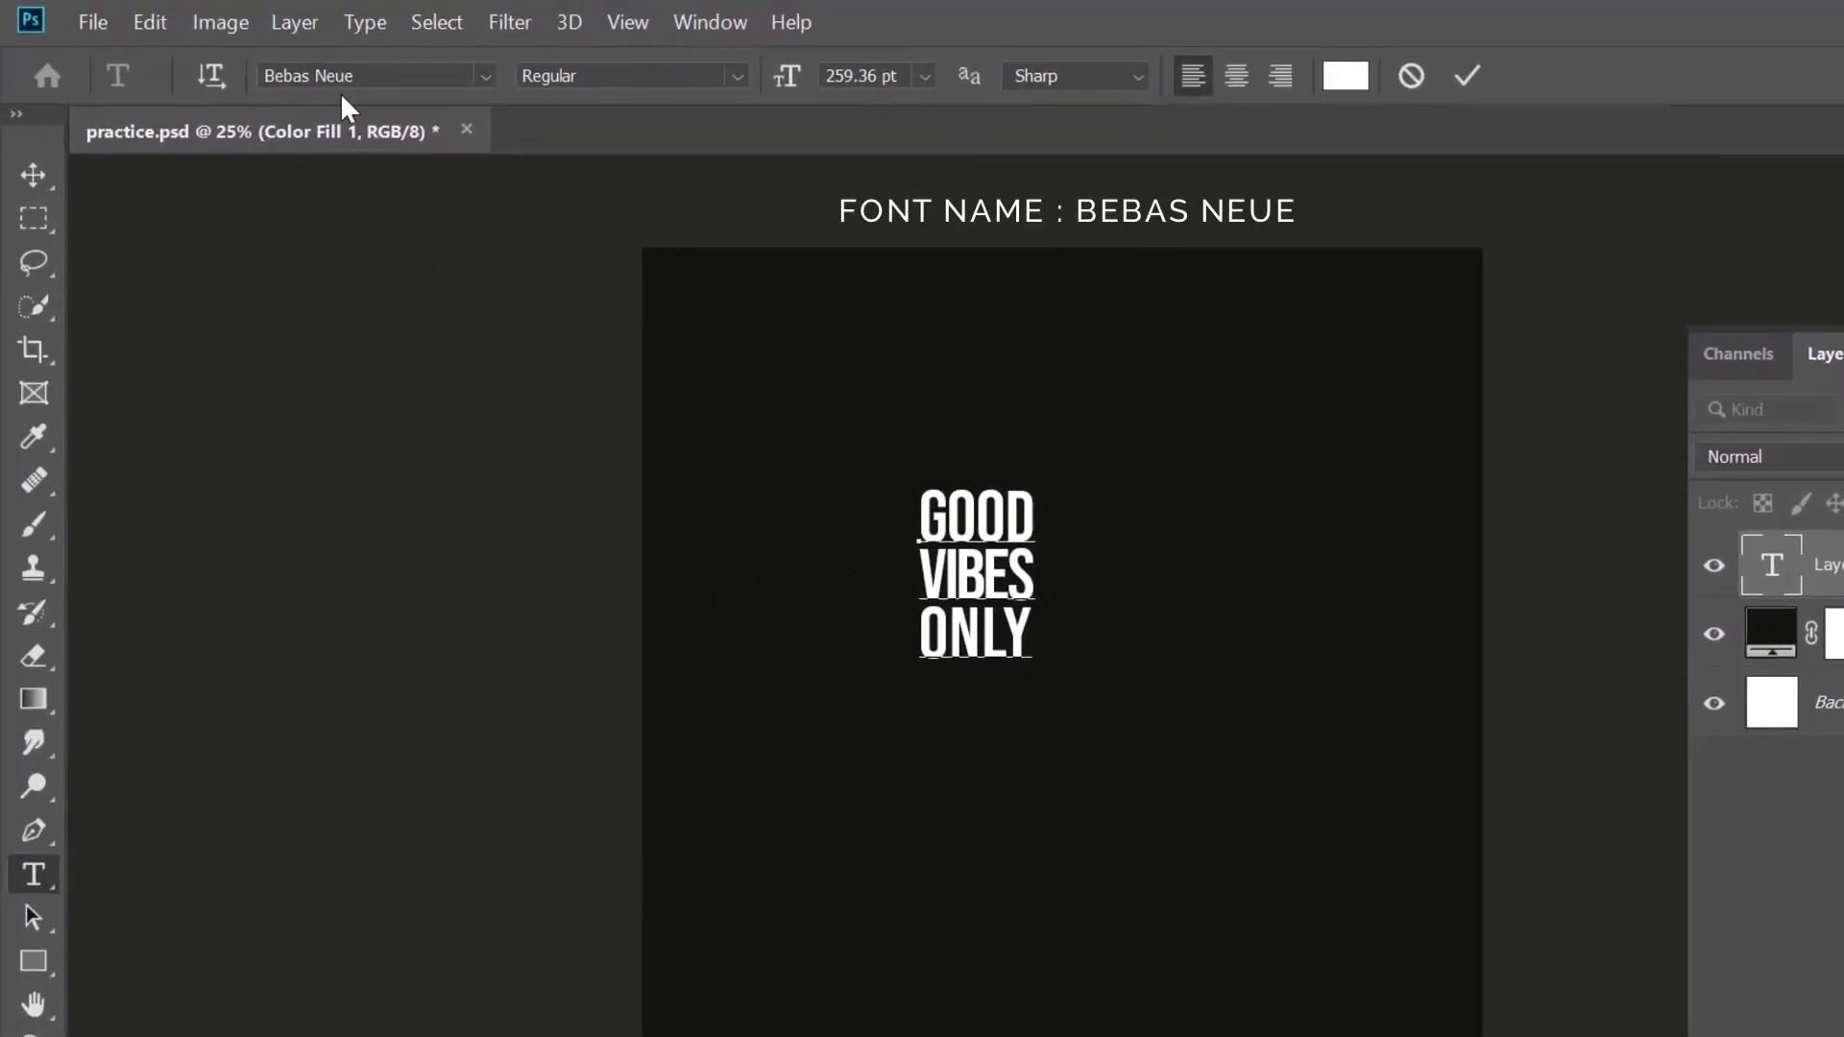
{"action": "left_click", "coordinate": [1466, 75]}
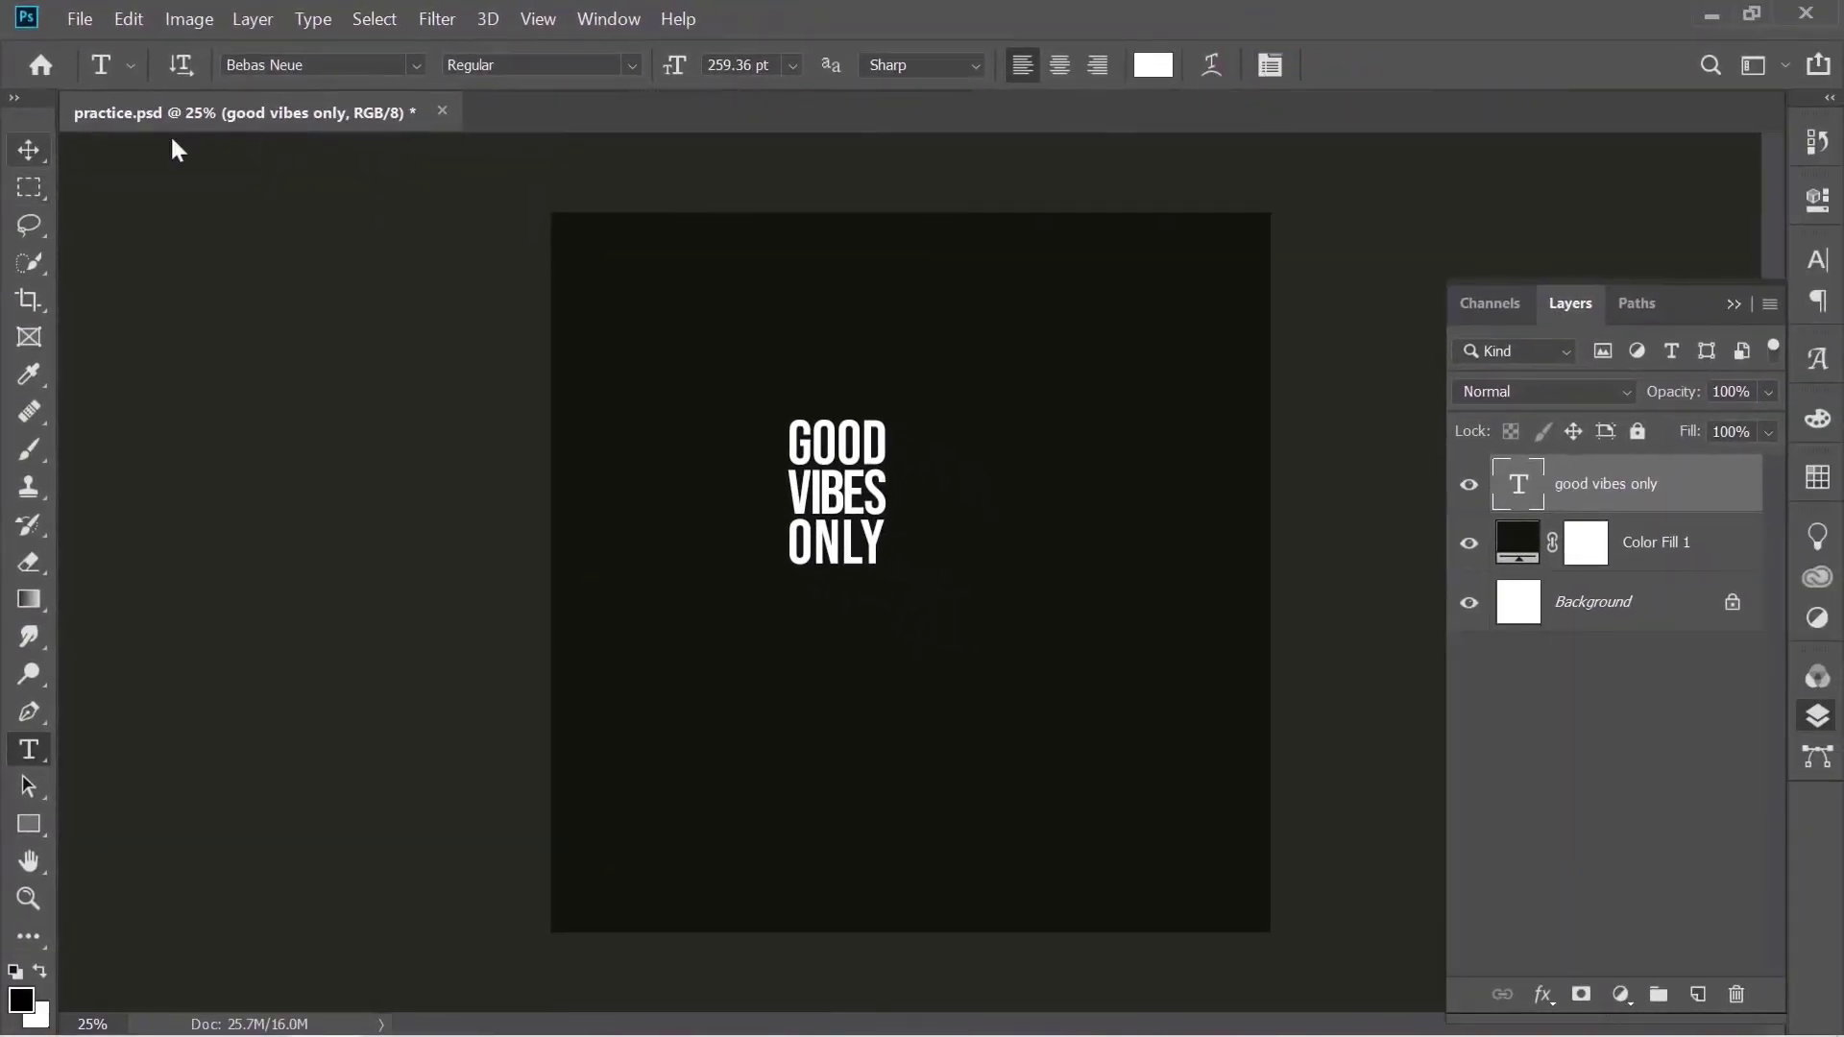
Centre the text vertically and horizontally on the canvas
{"action": "left_click", "coordinate": [29, 149]}
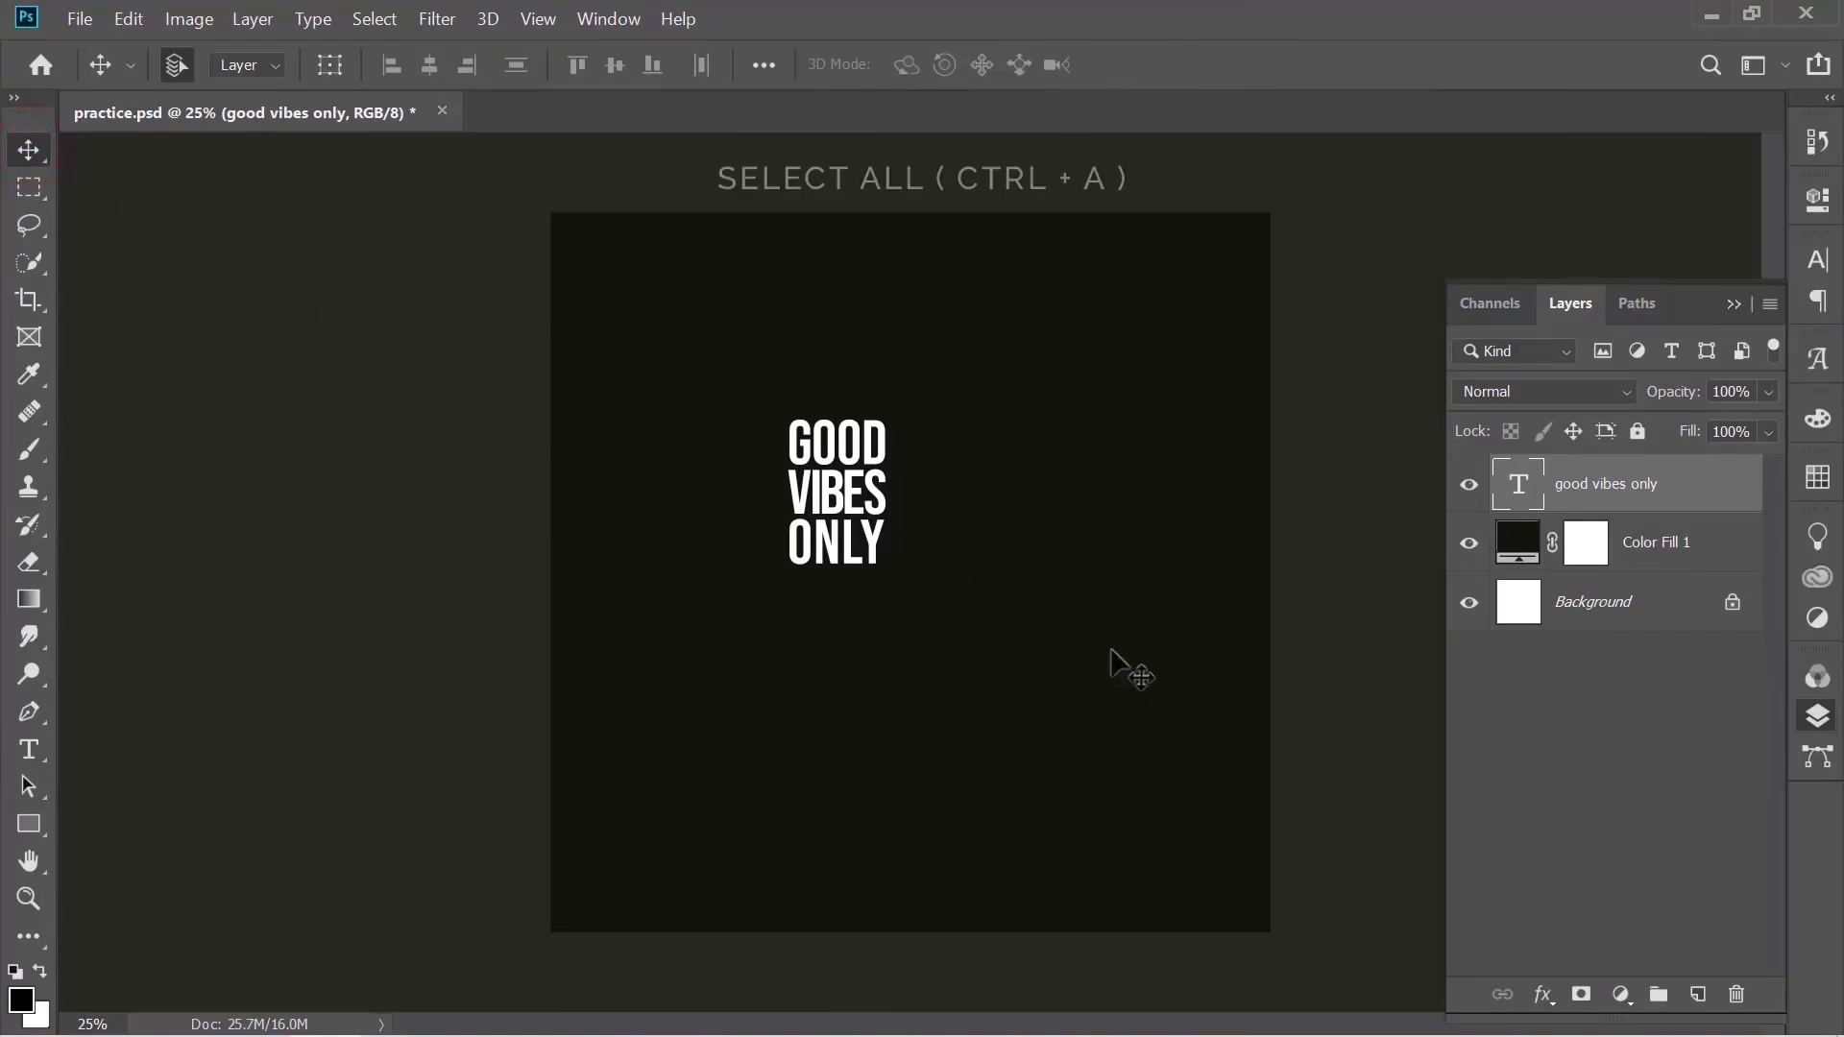
{"action": "key", "text": "ctrl+a"}
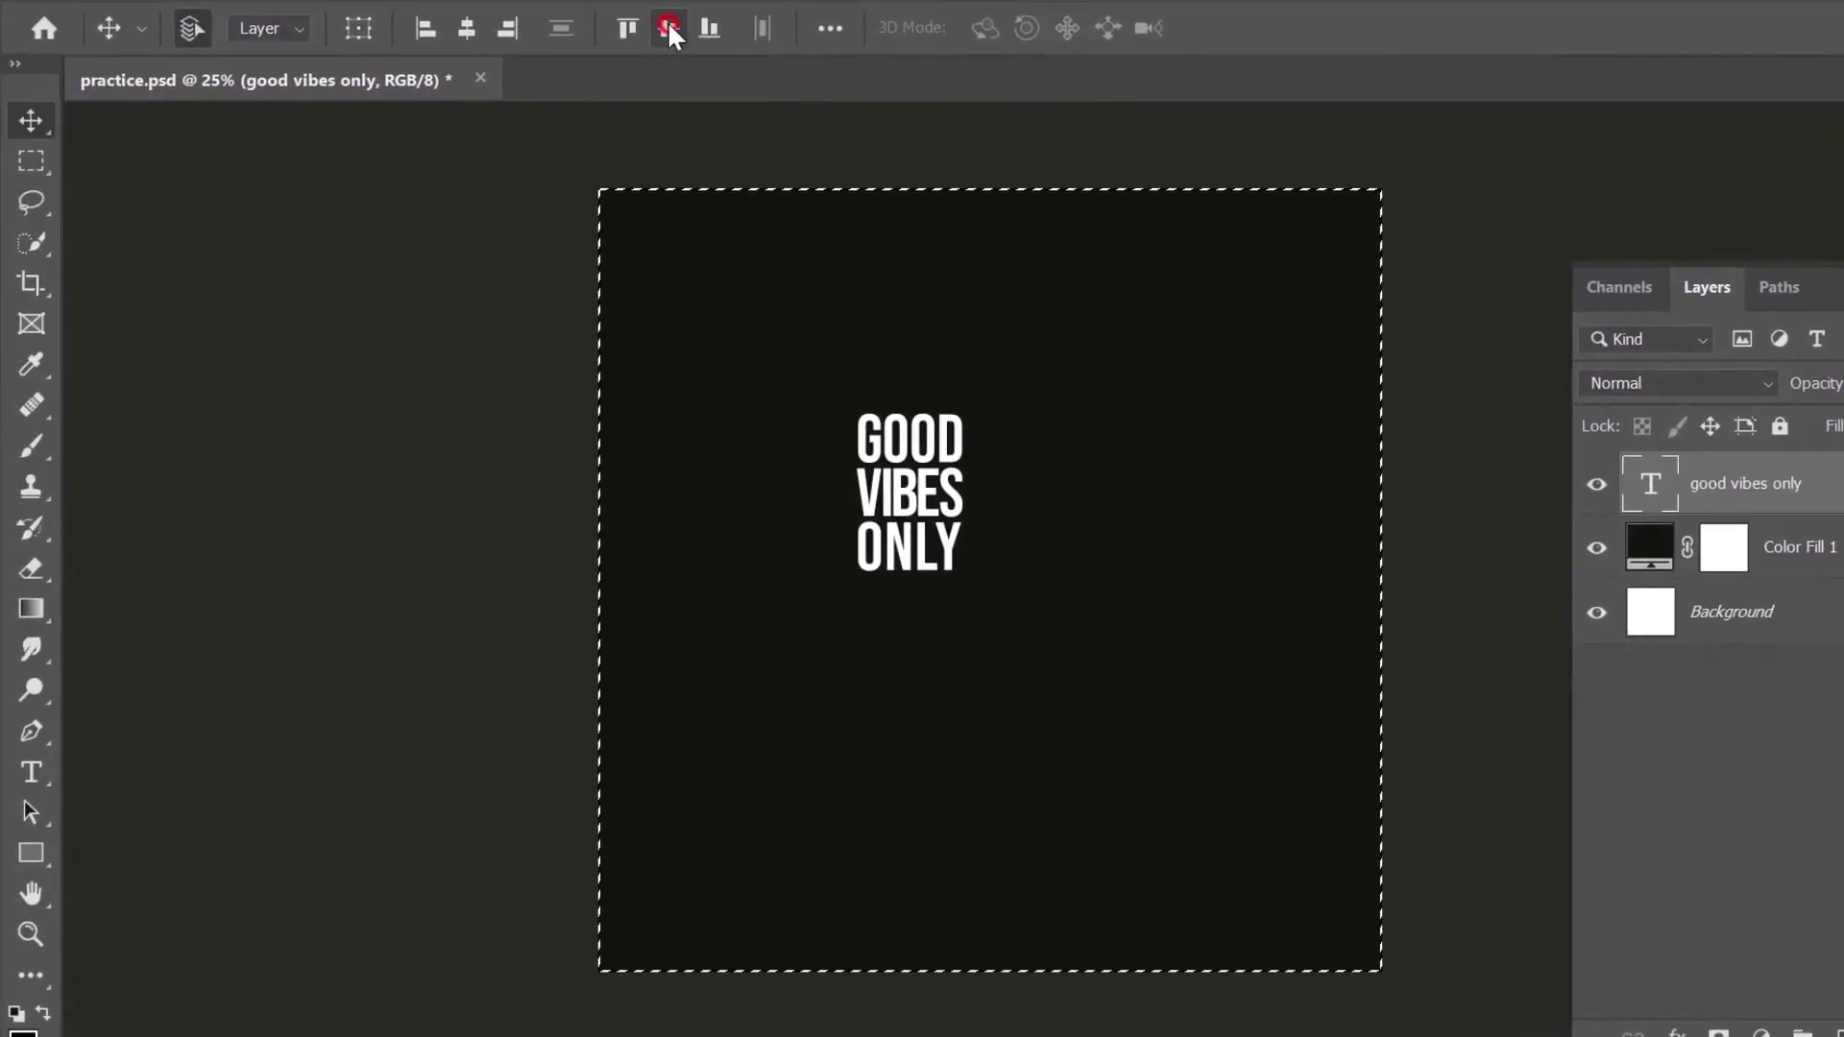
{"action": "left_click", "coordinate": [667, 25]}
{"action": "left_click", "coordinate": [466, 27]}
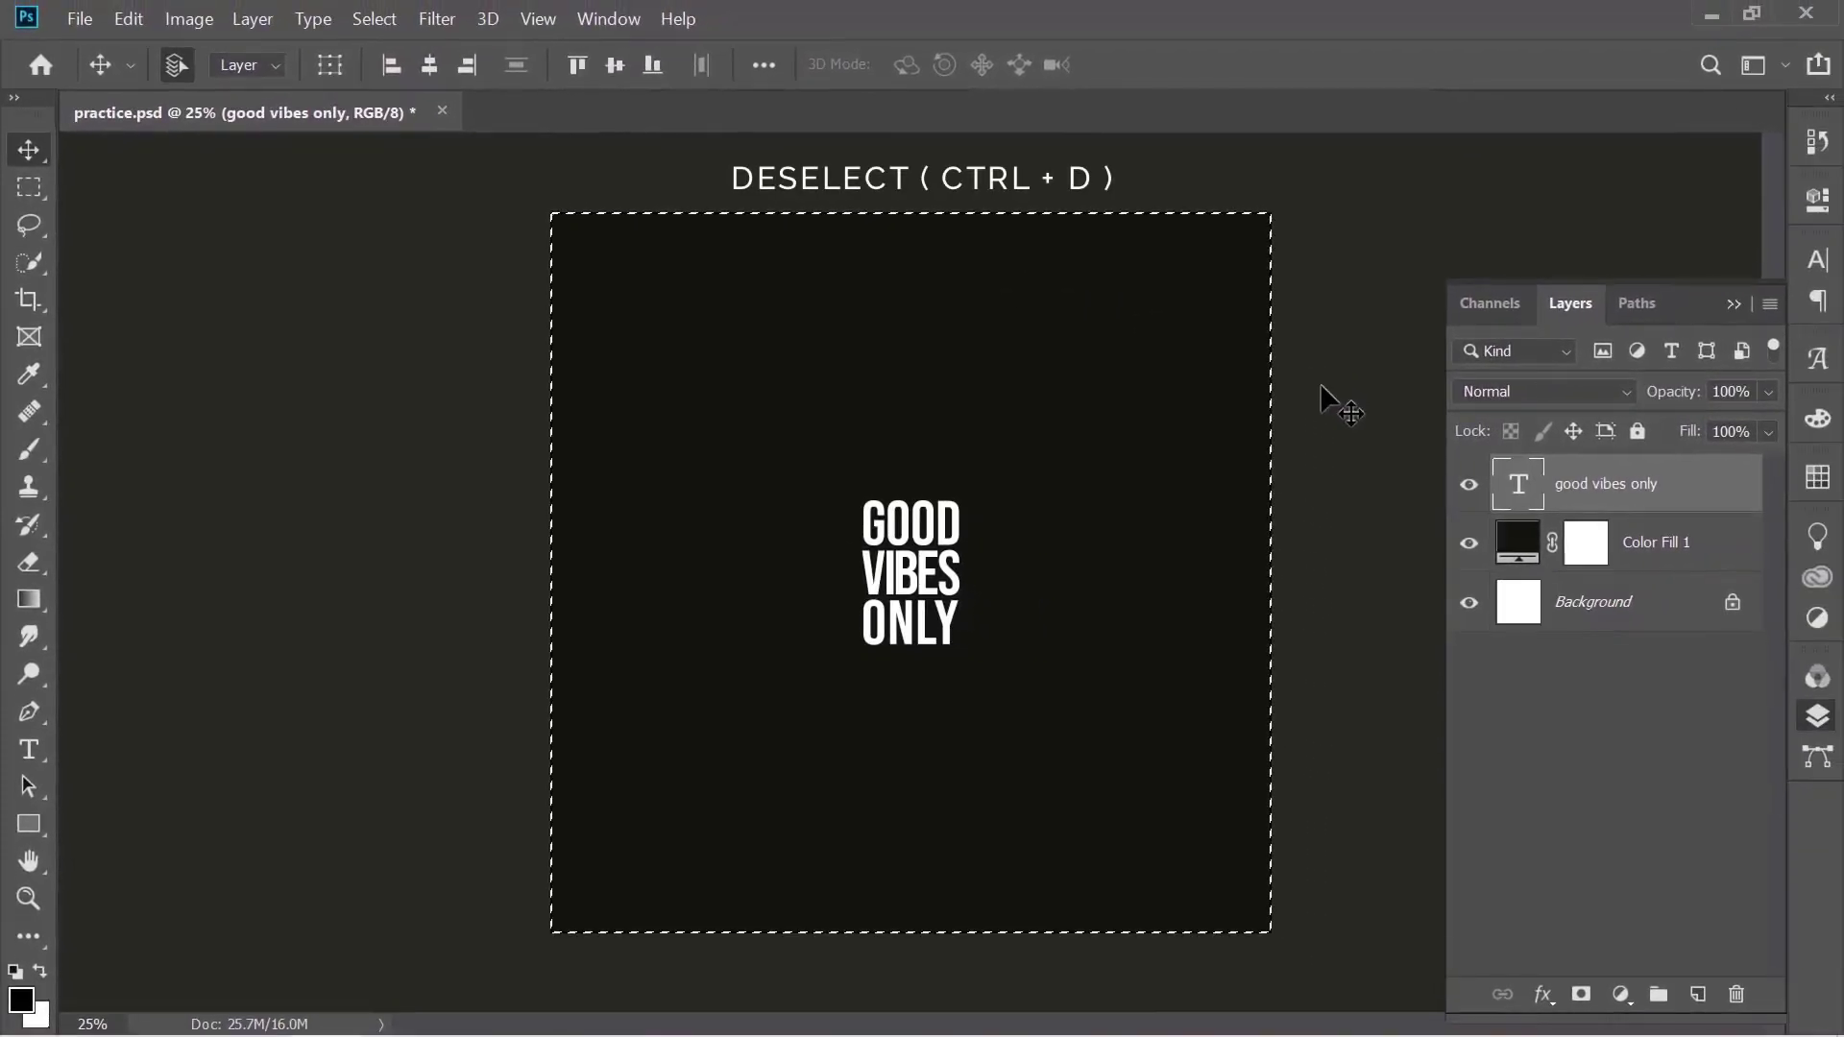
{"action": "key", "text": "ctrl+d"}
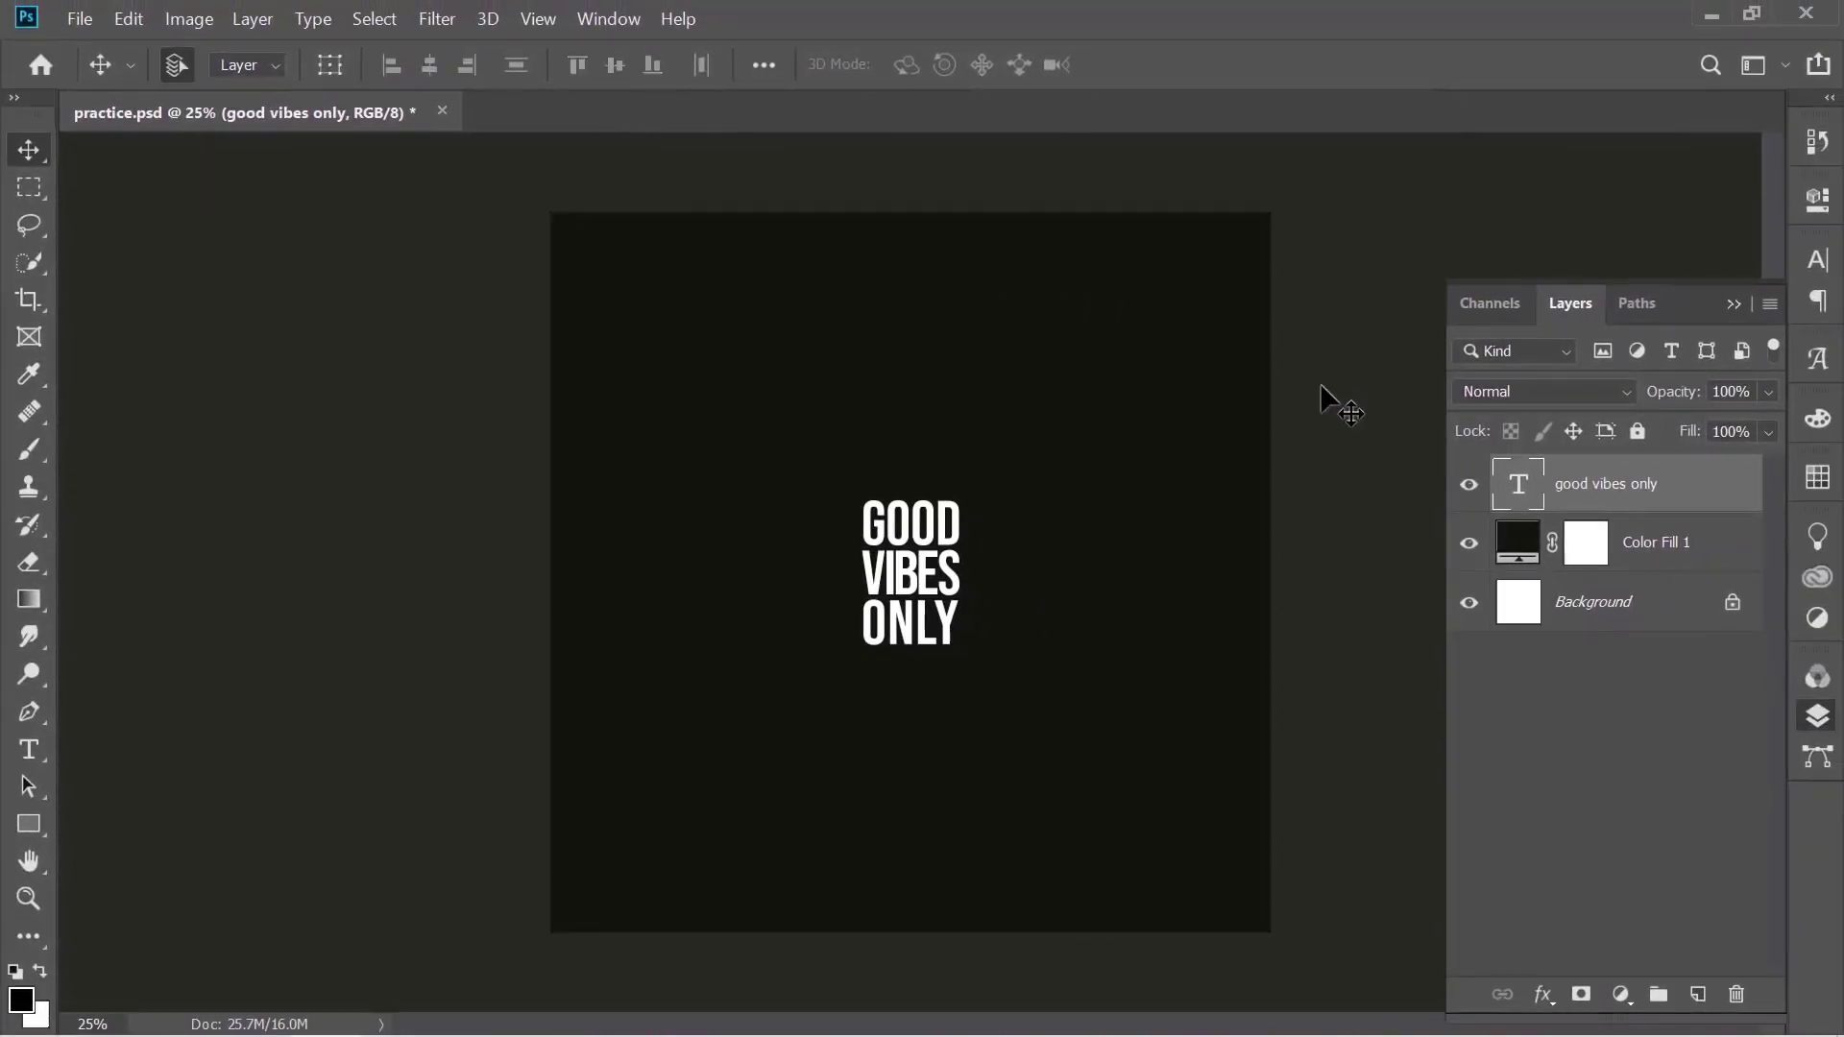
Scale the text up with Free Transform to fill most of the canvas
{"action": "key", "text": "ctrl+t"}
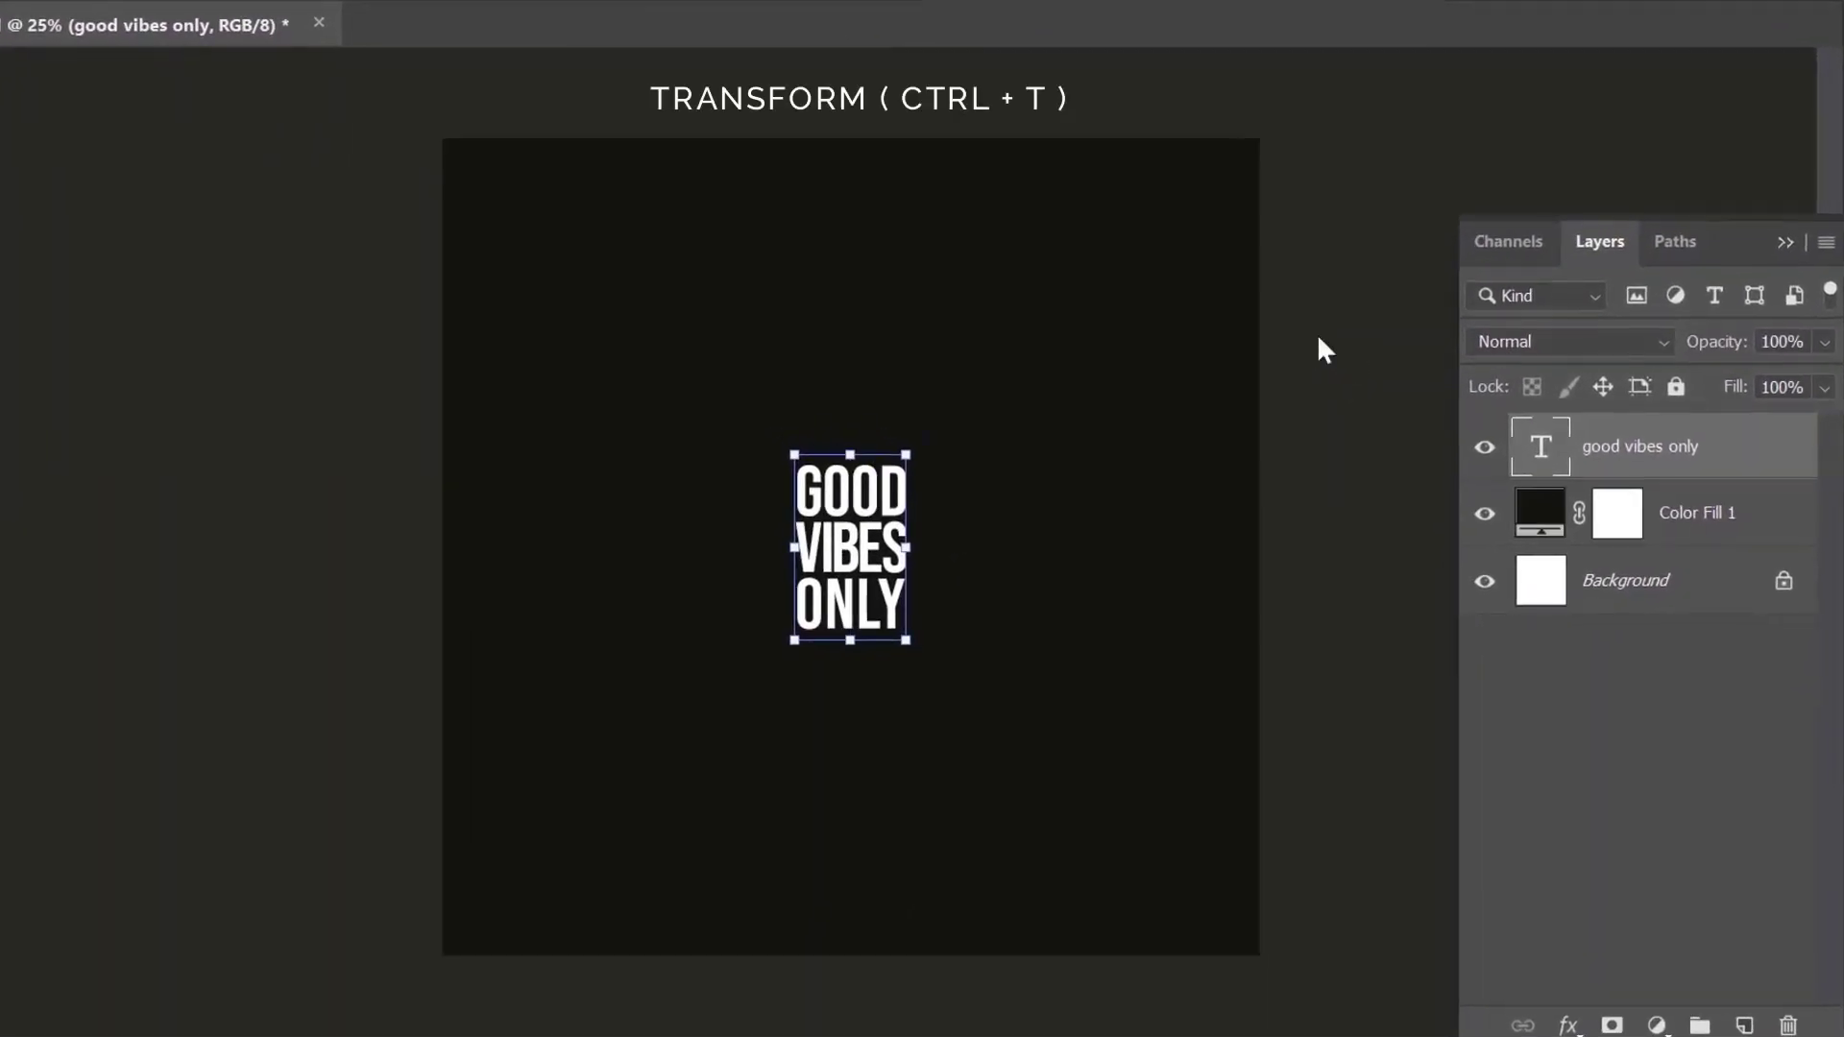
{"action": "left_click_drag", "start_coordinate": [905, 641], "coordinate": [1102, 836]}
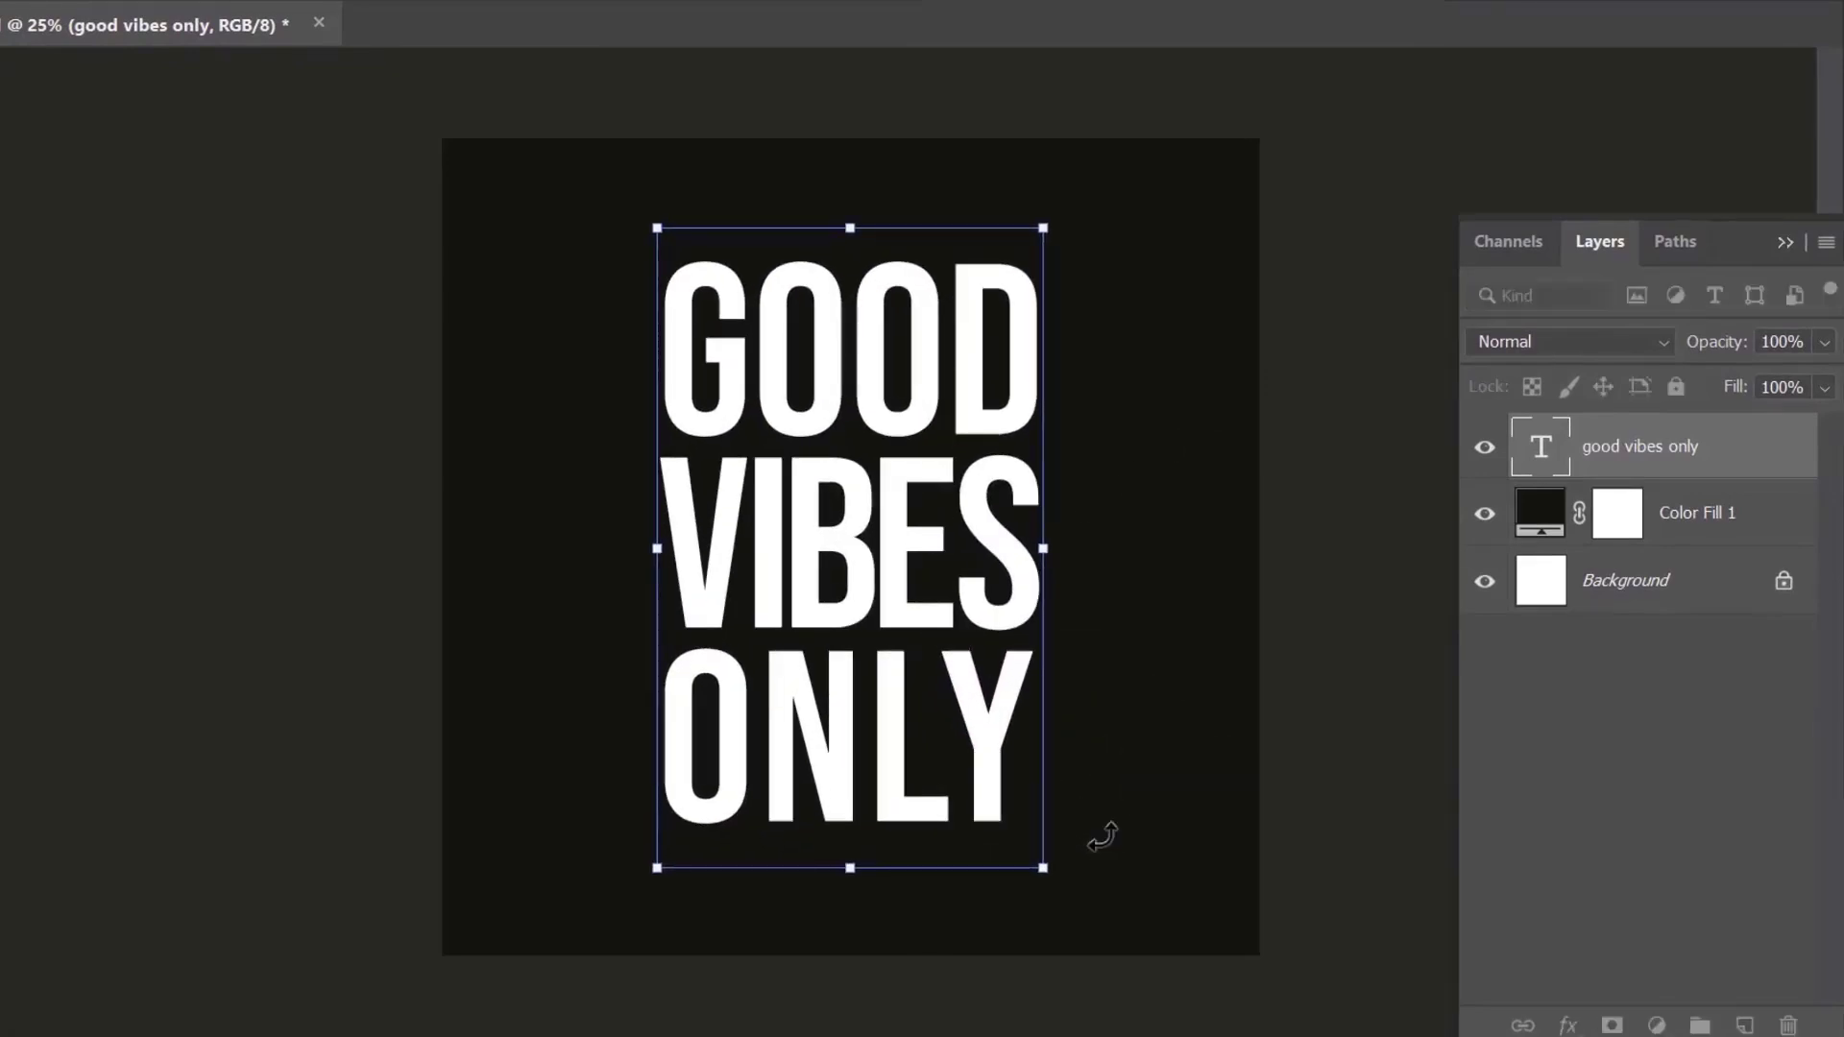
{"action": "key", "text": "Return"}
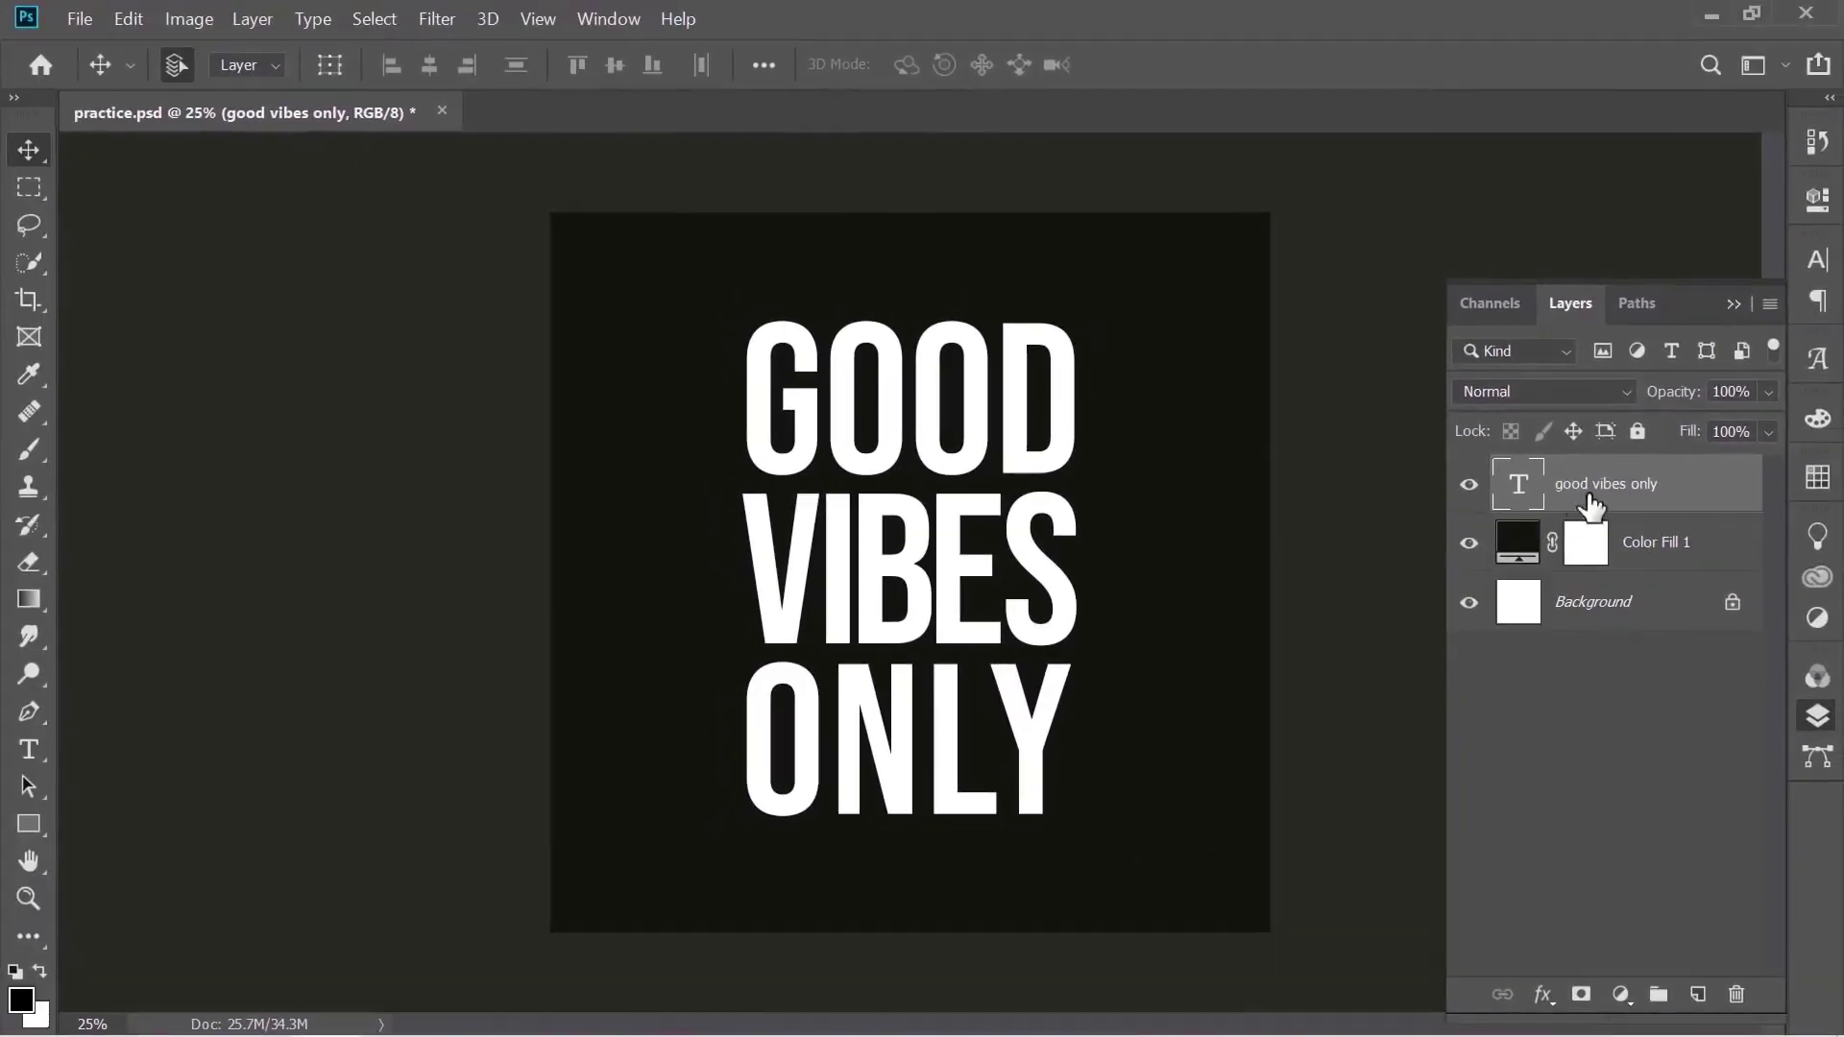
Convert the text layer to a smart object and invert it so the letters turn black
{"action": "right_click", "coordinate": [1590, 500]}
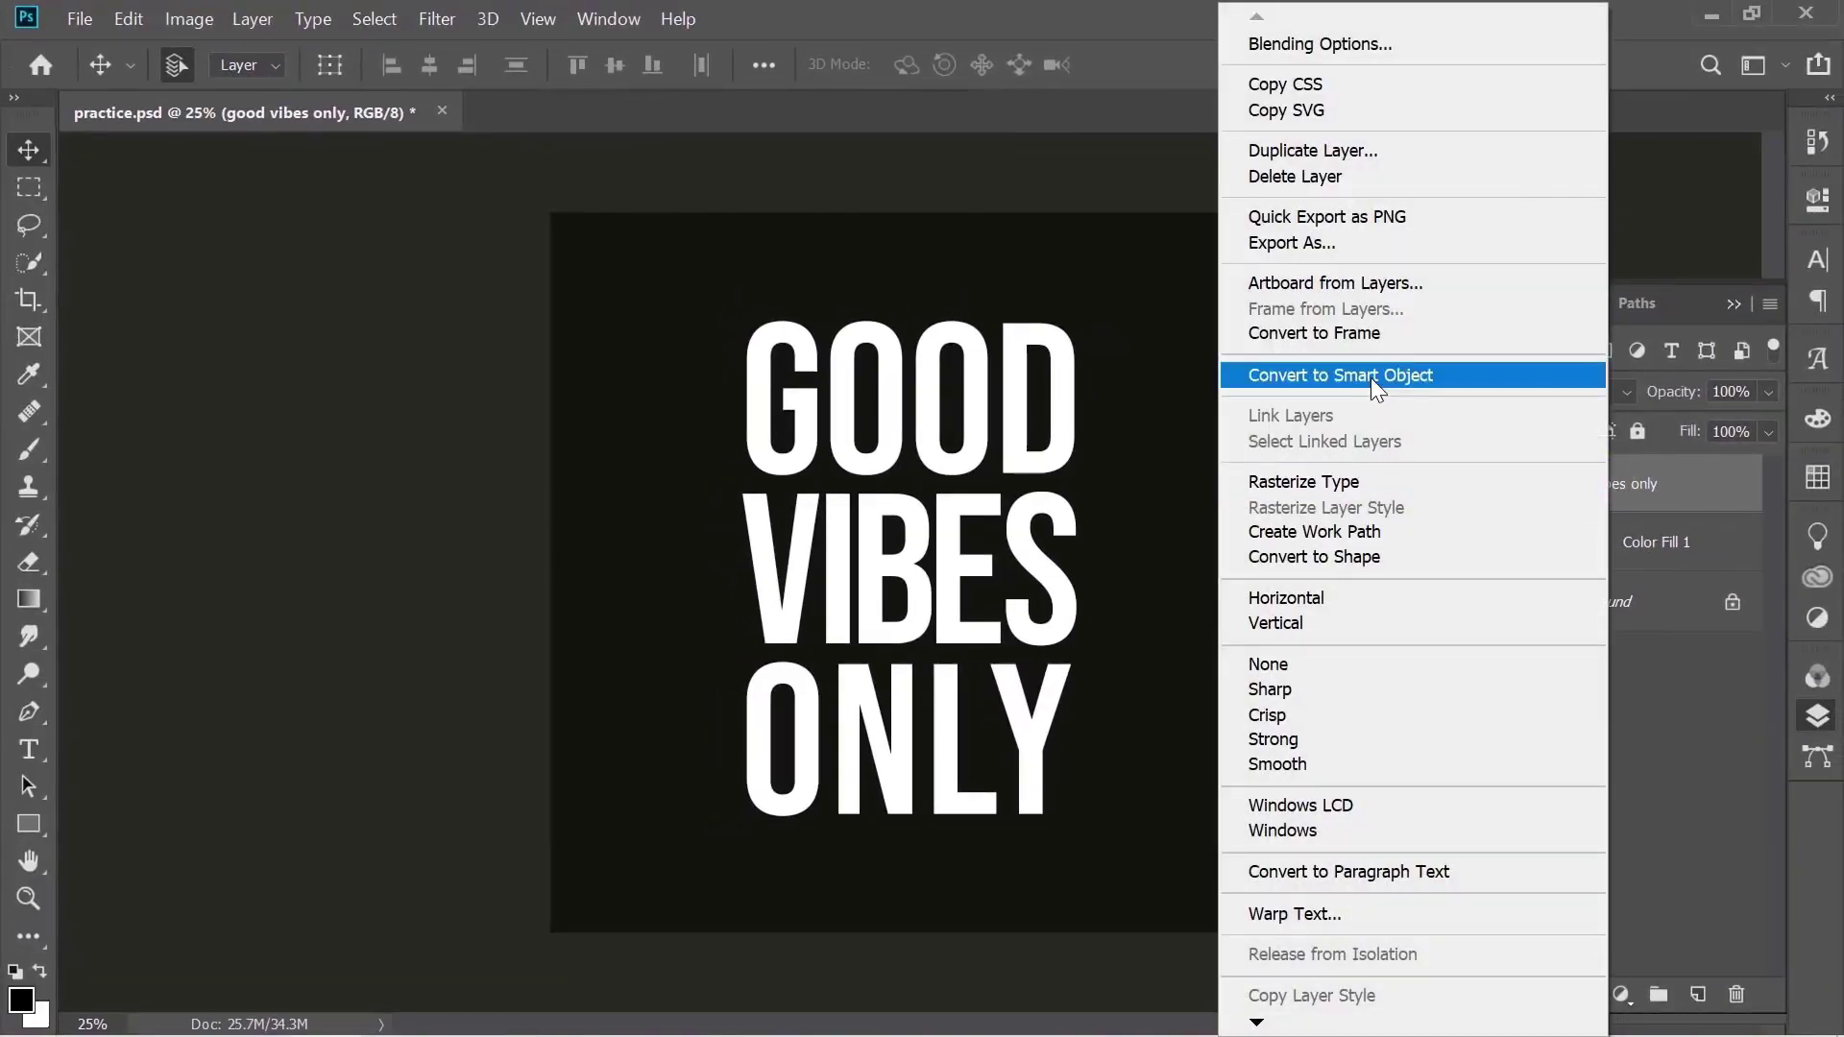
{"action": "left_click", "coordinate": [1370, 375]}
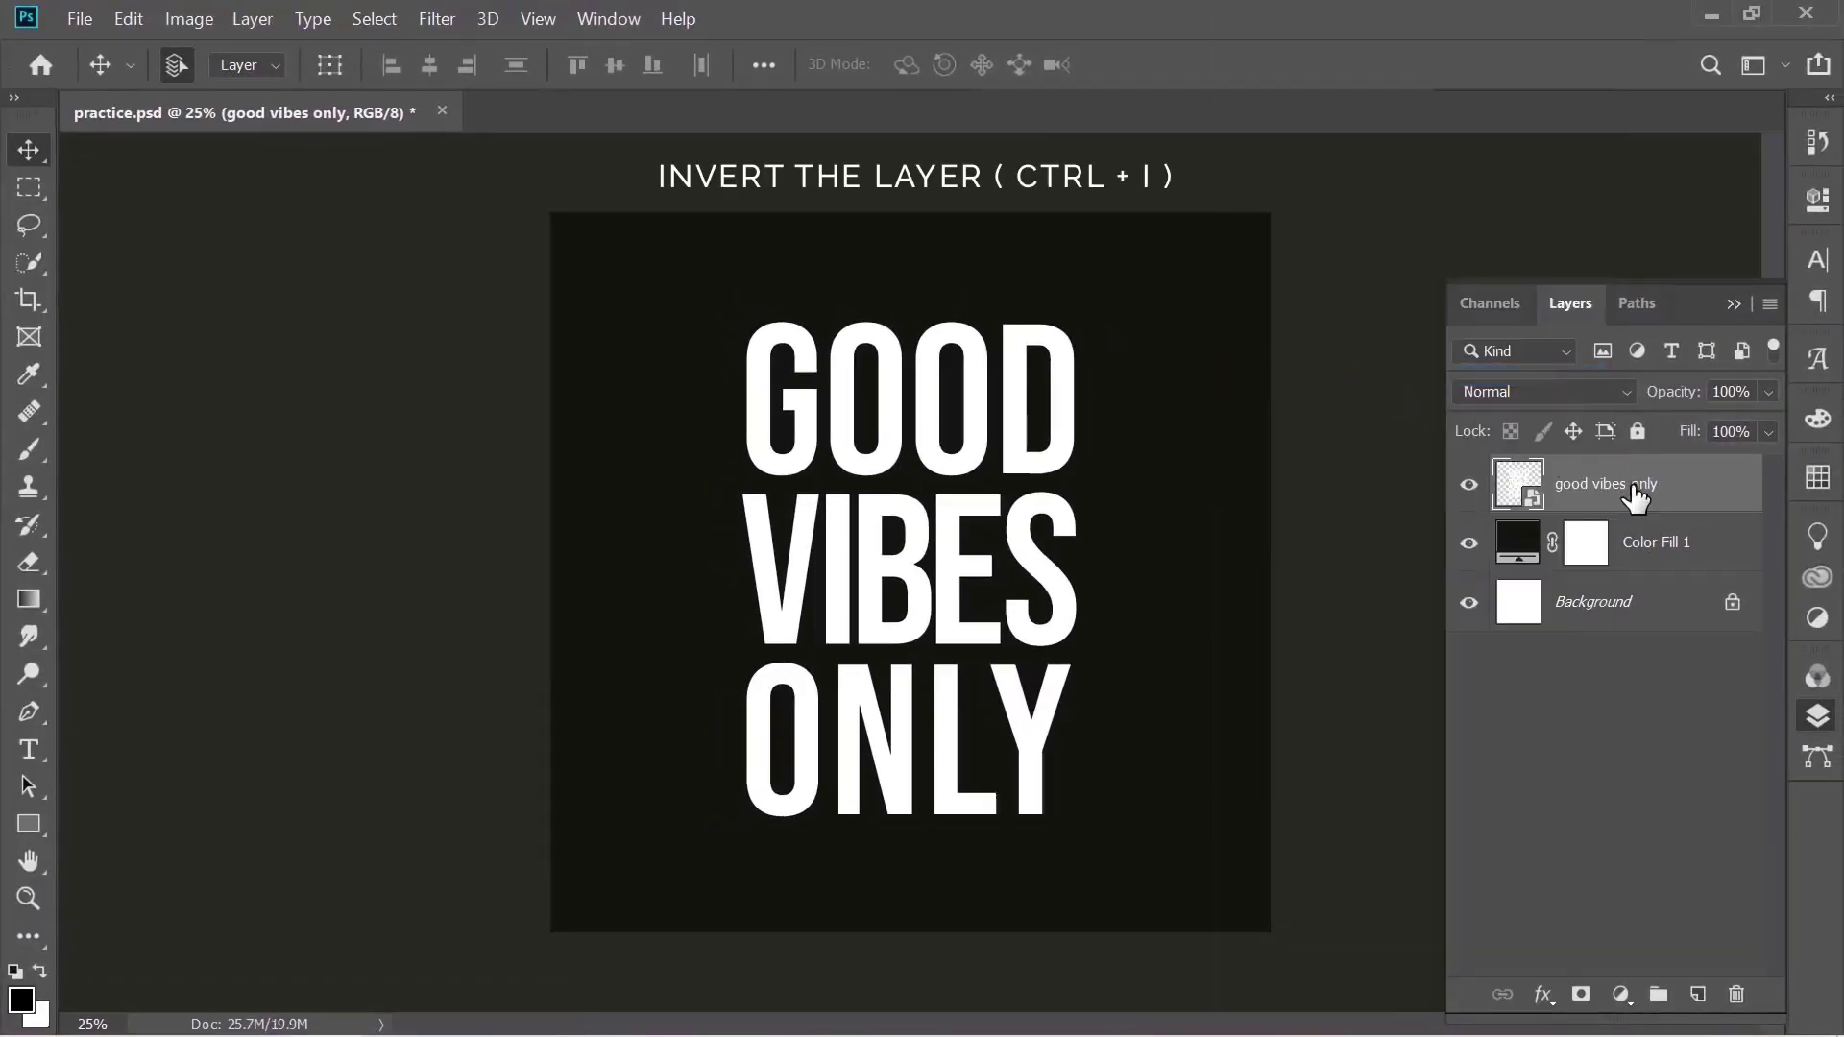
{"action": "key", "text": "ctrl+i"}
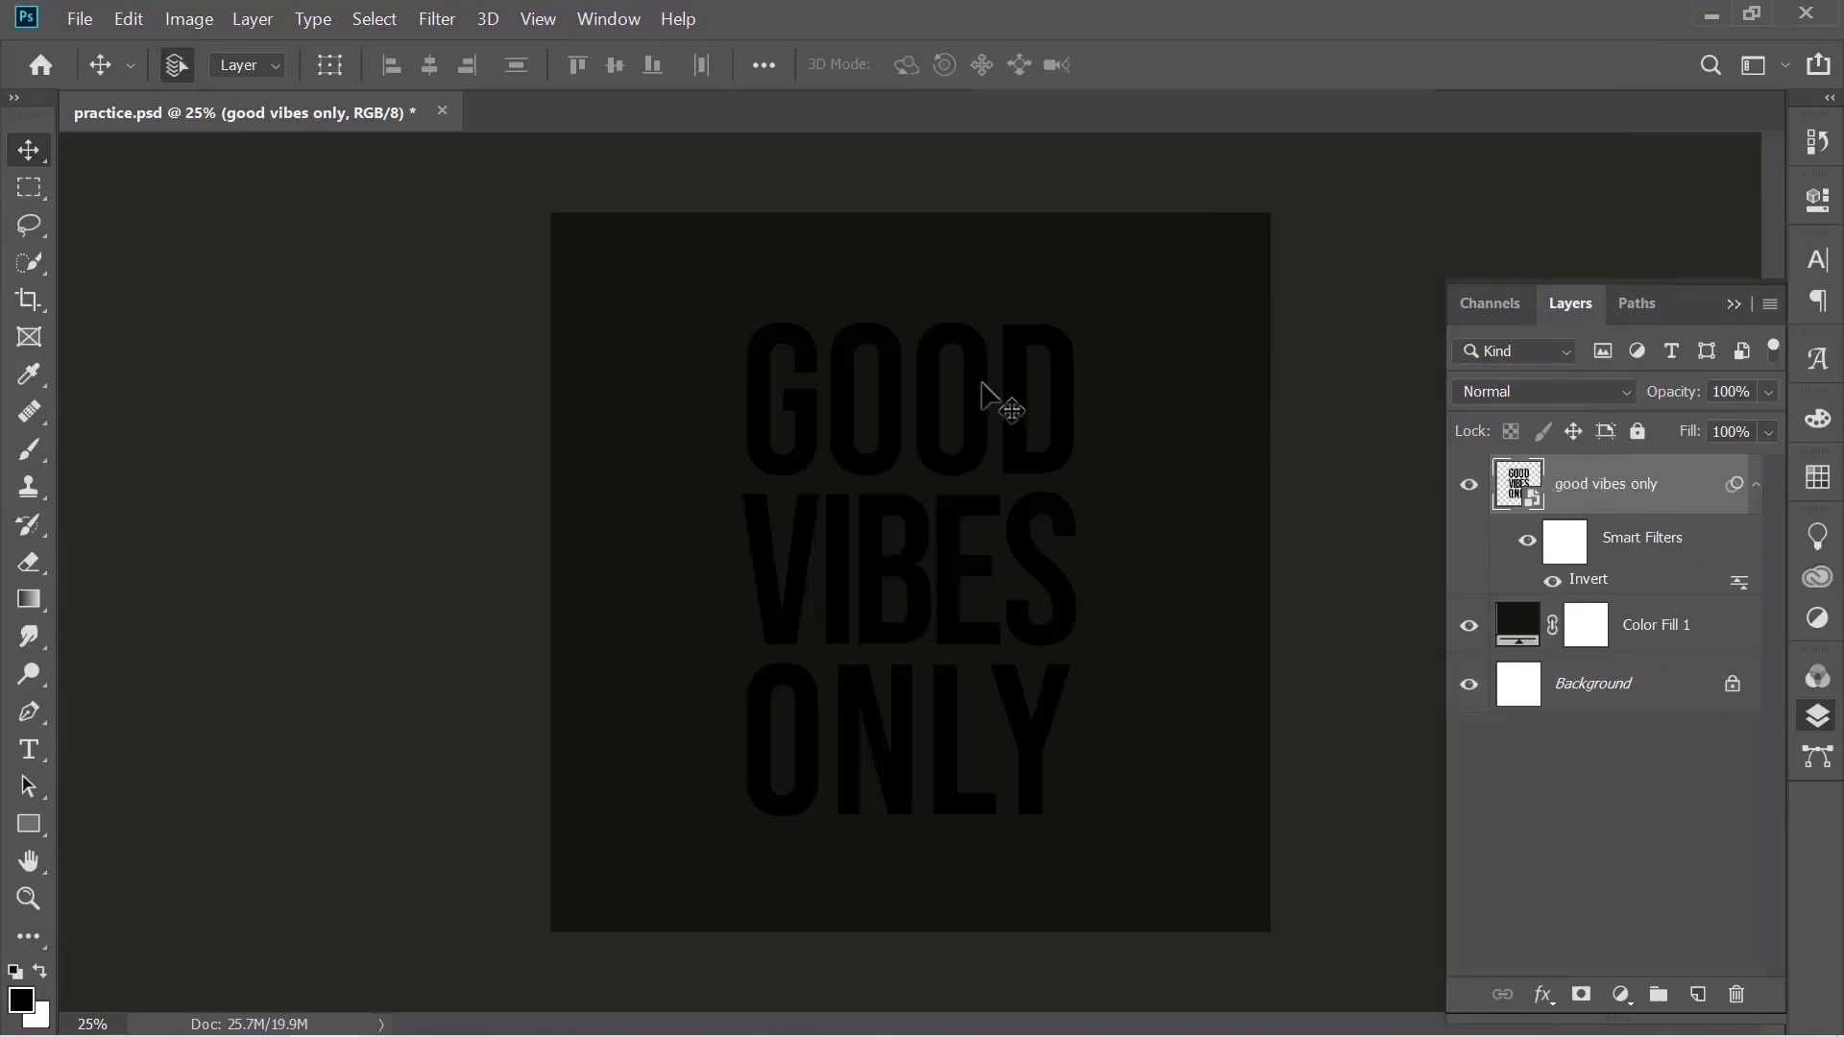
{"action": "left_click", "coordinate": [439, 22]}
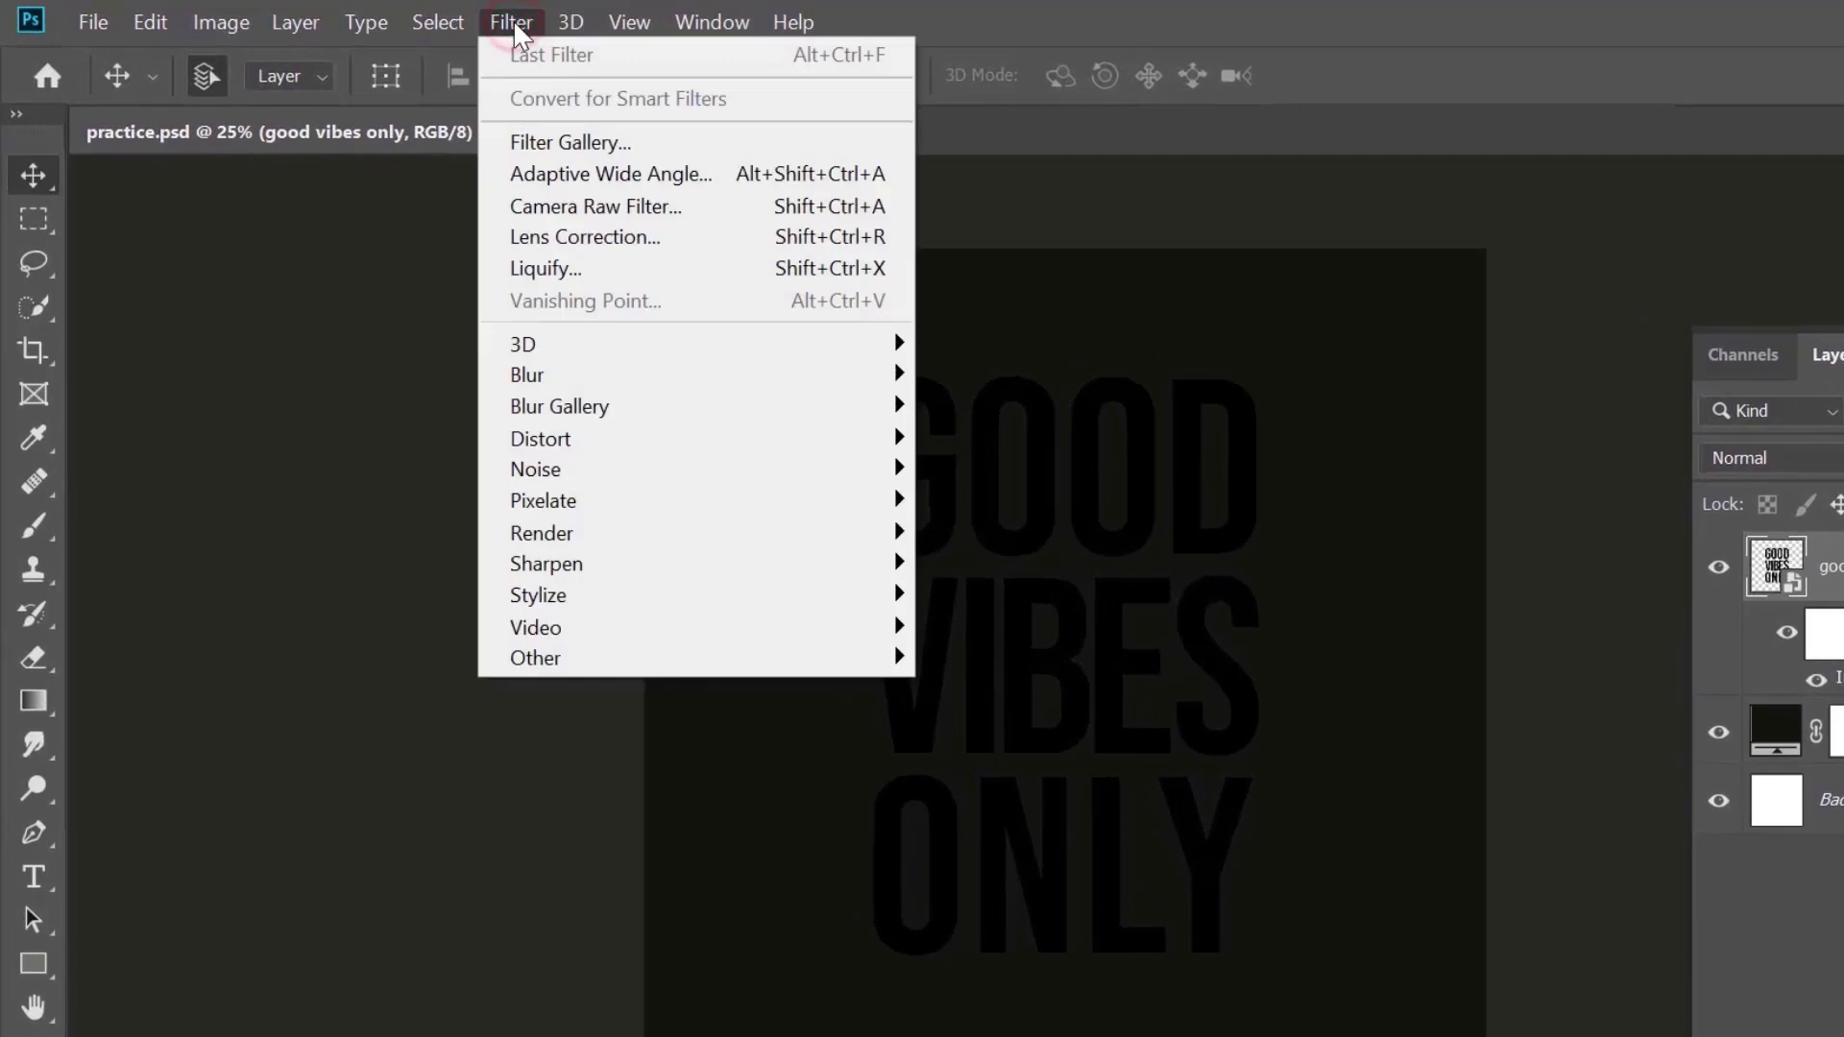
In Liquify with a size-150 Forward Warp brush, smear the GOOD letters right and left
{"action": "left_click", "coordinate": [546, 268]}
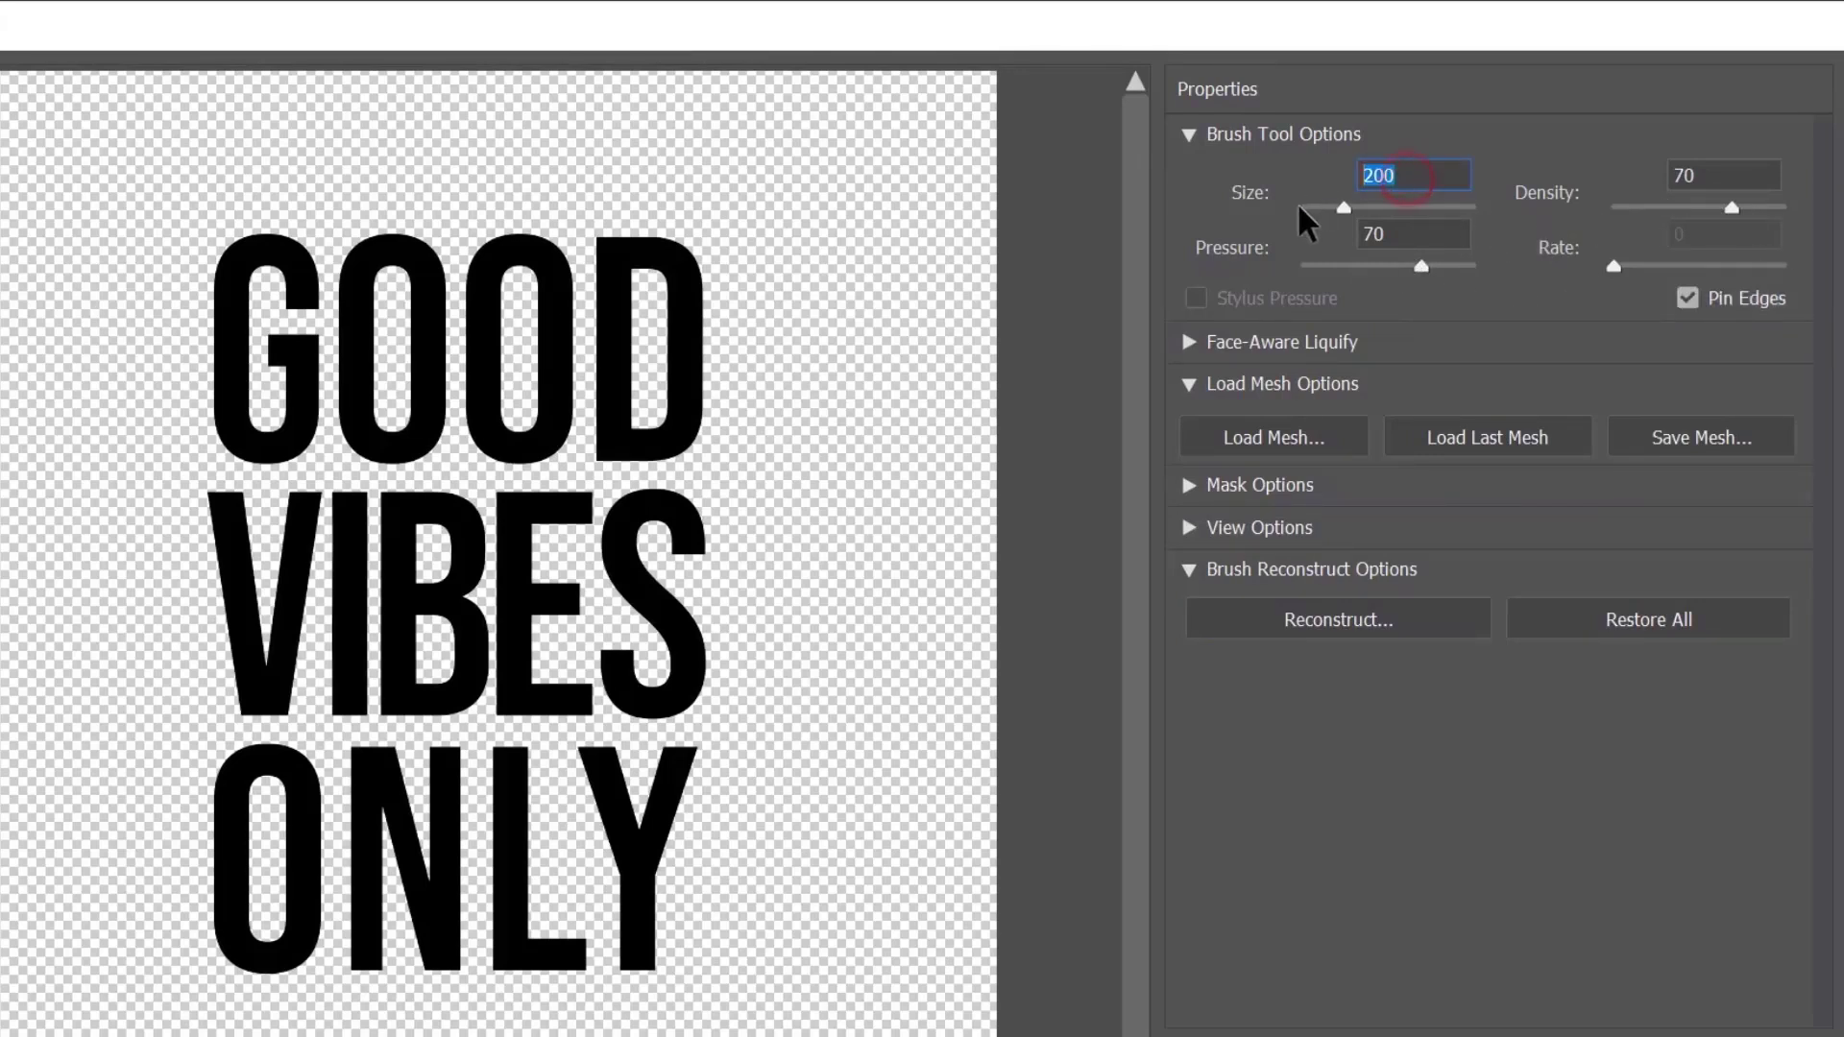
{"action": "type", "text": "150"}
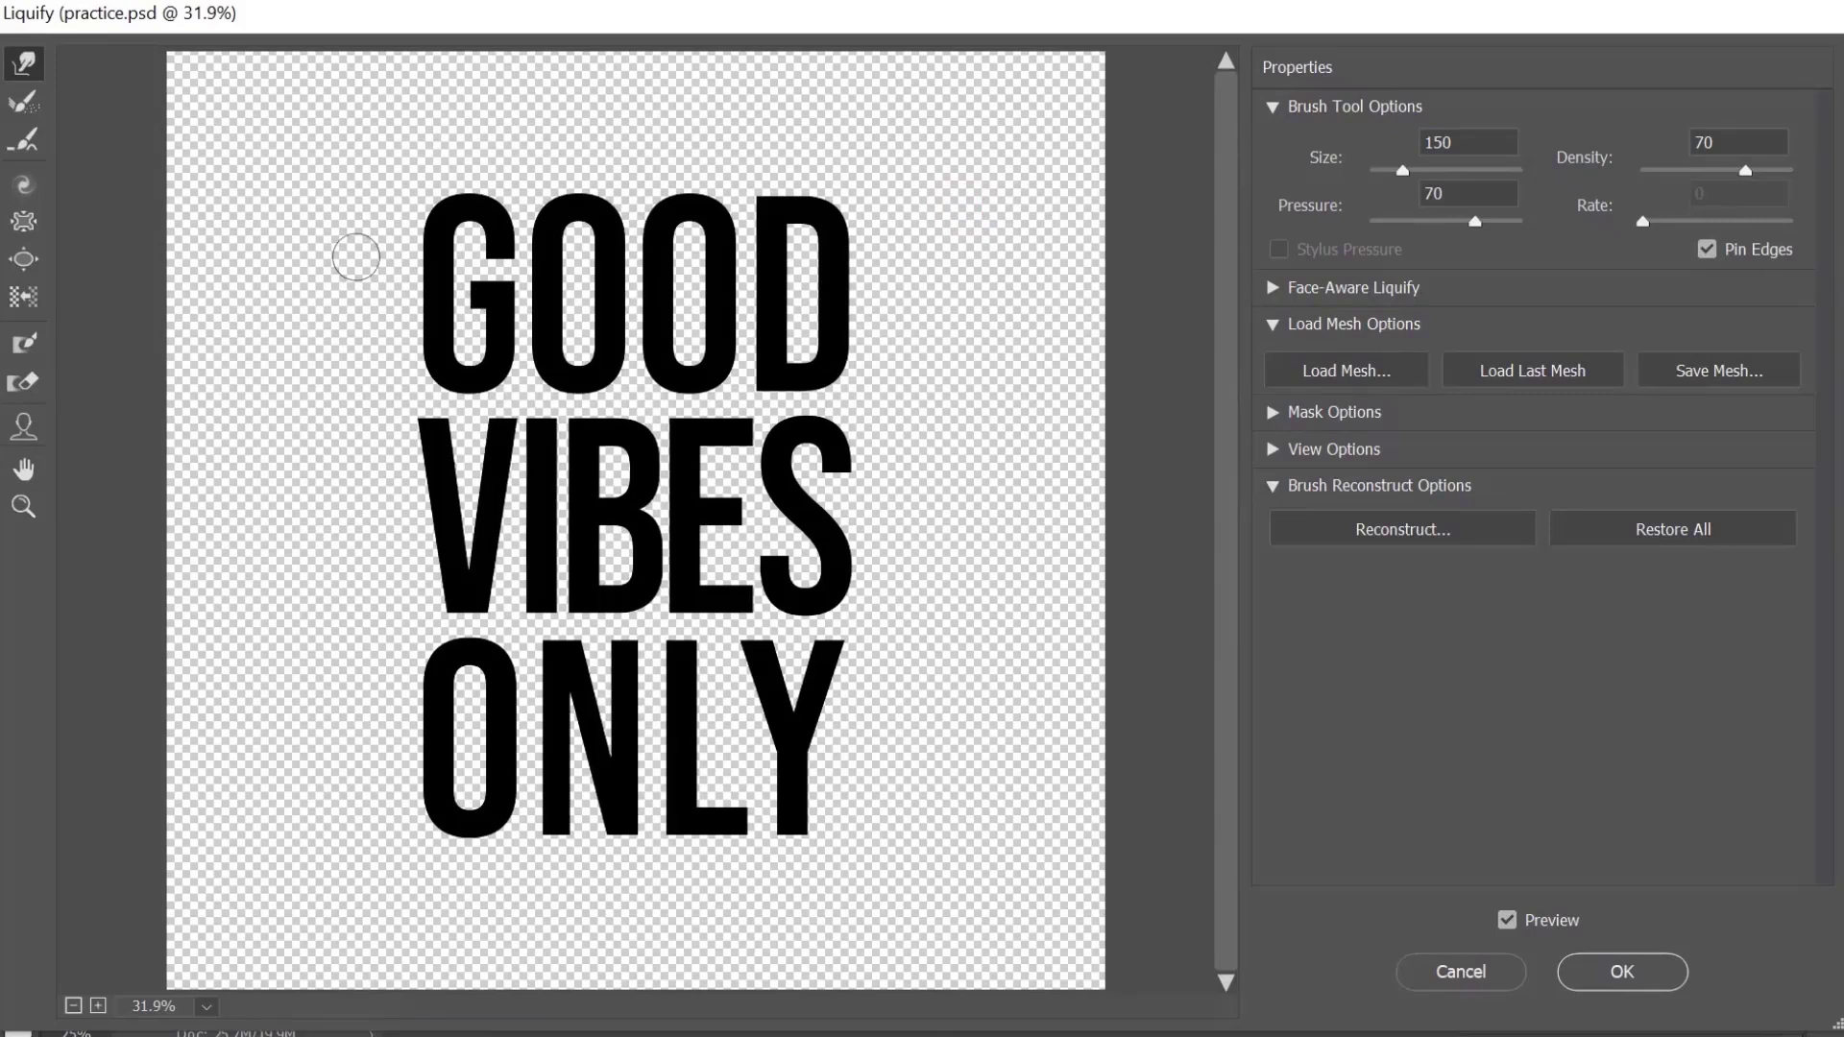
{"action": "left_click_drag", "start_coordinate": [352, 253], "coordinate": [878, 258]}
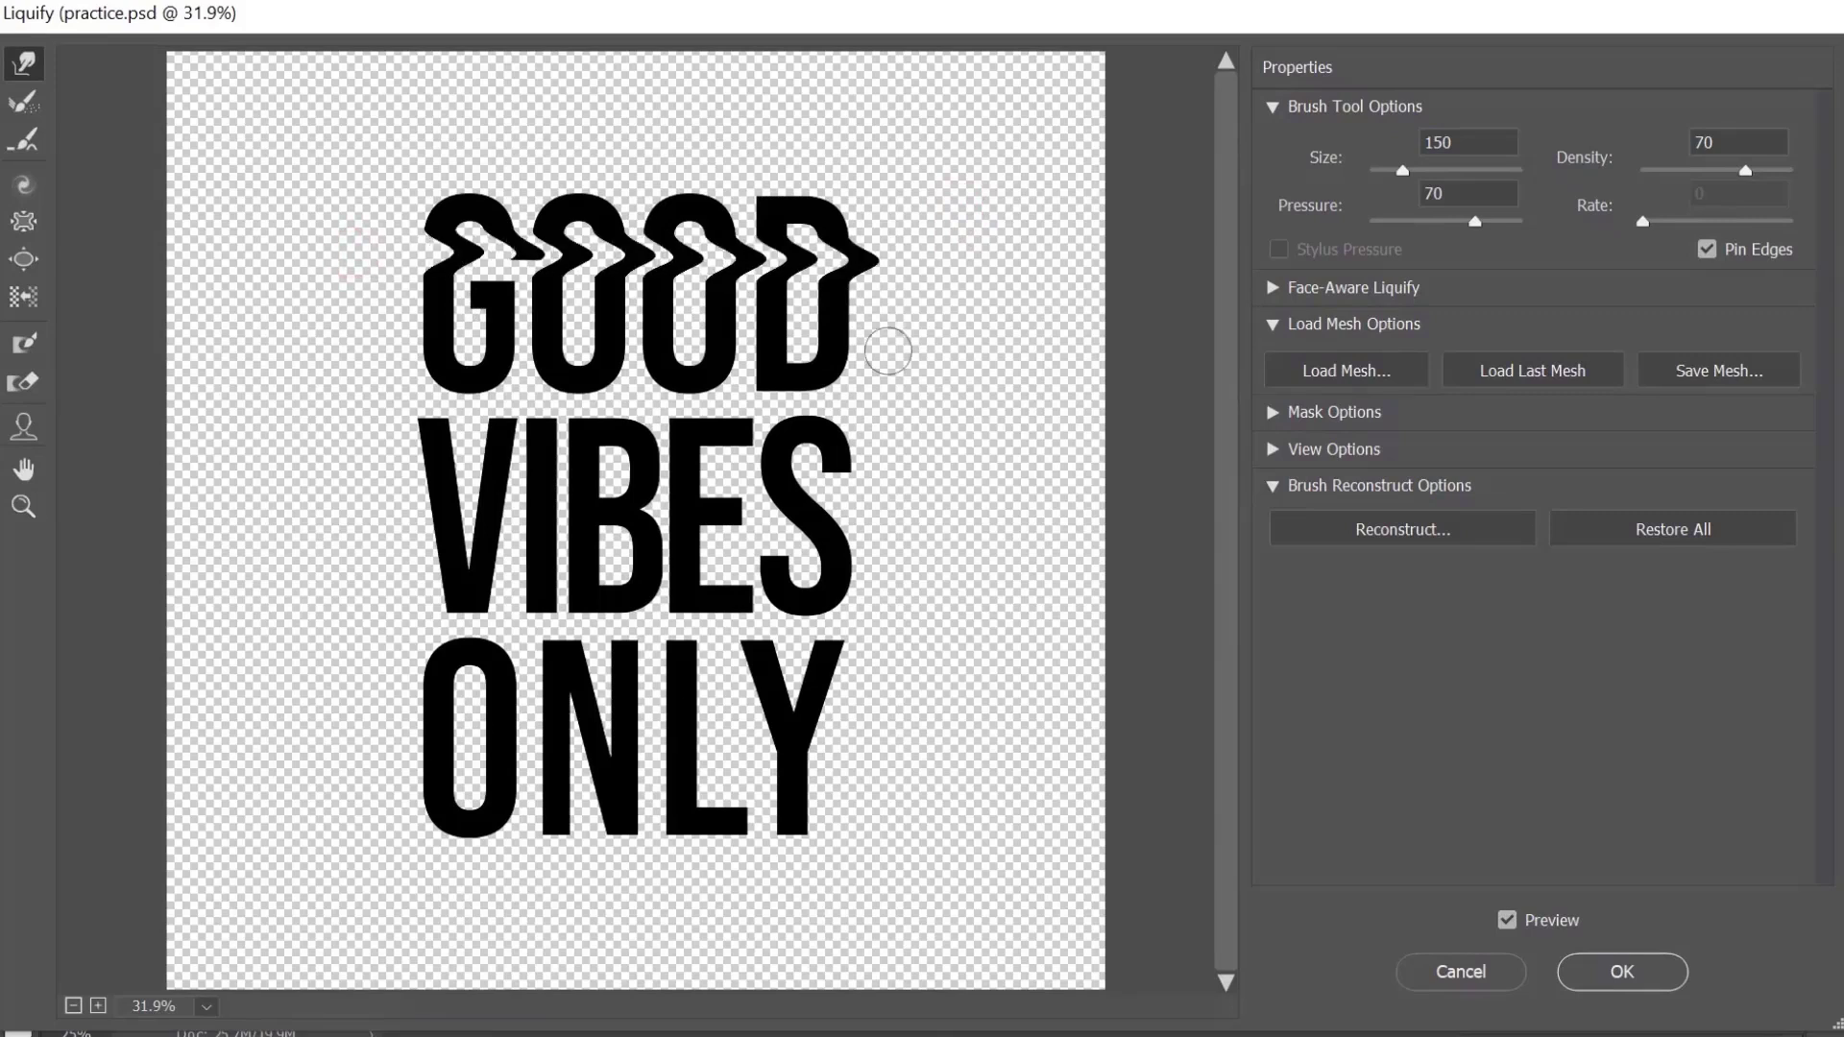
{"action": "left_click_drag", "start_coordinate": [388, 250], "coordinate": [884, 258]}
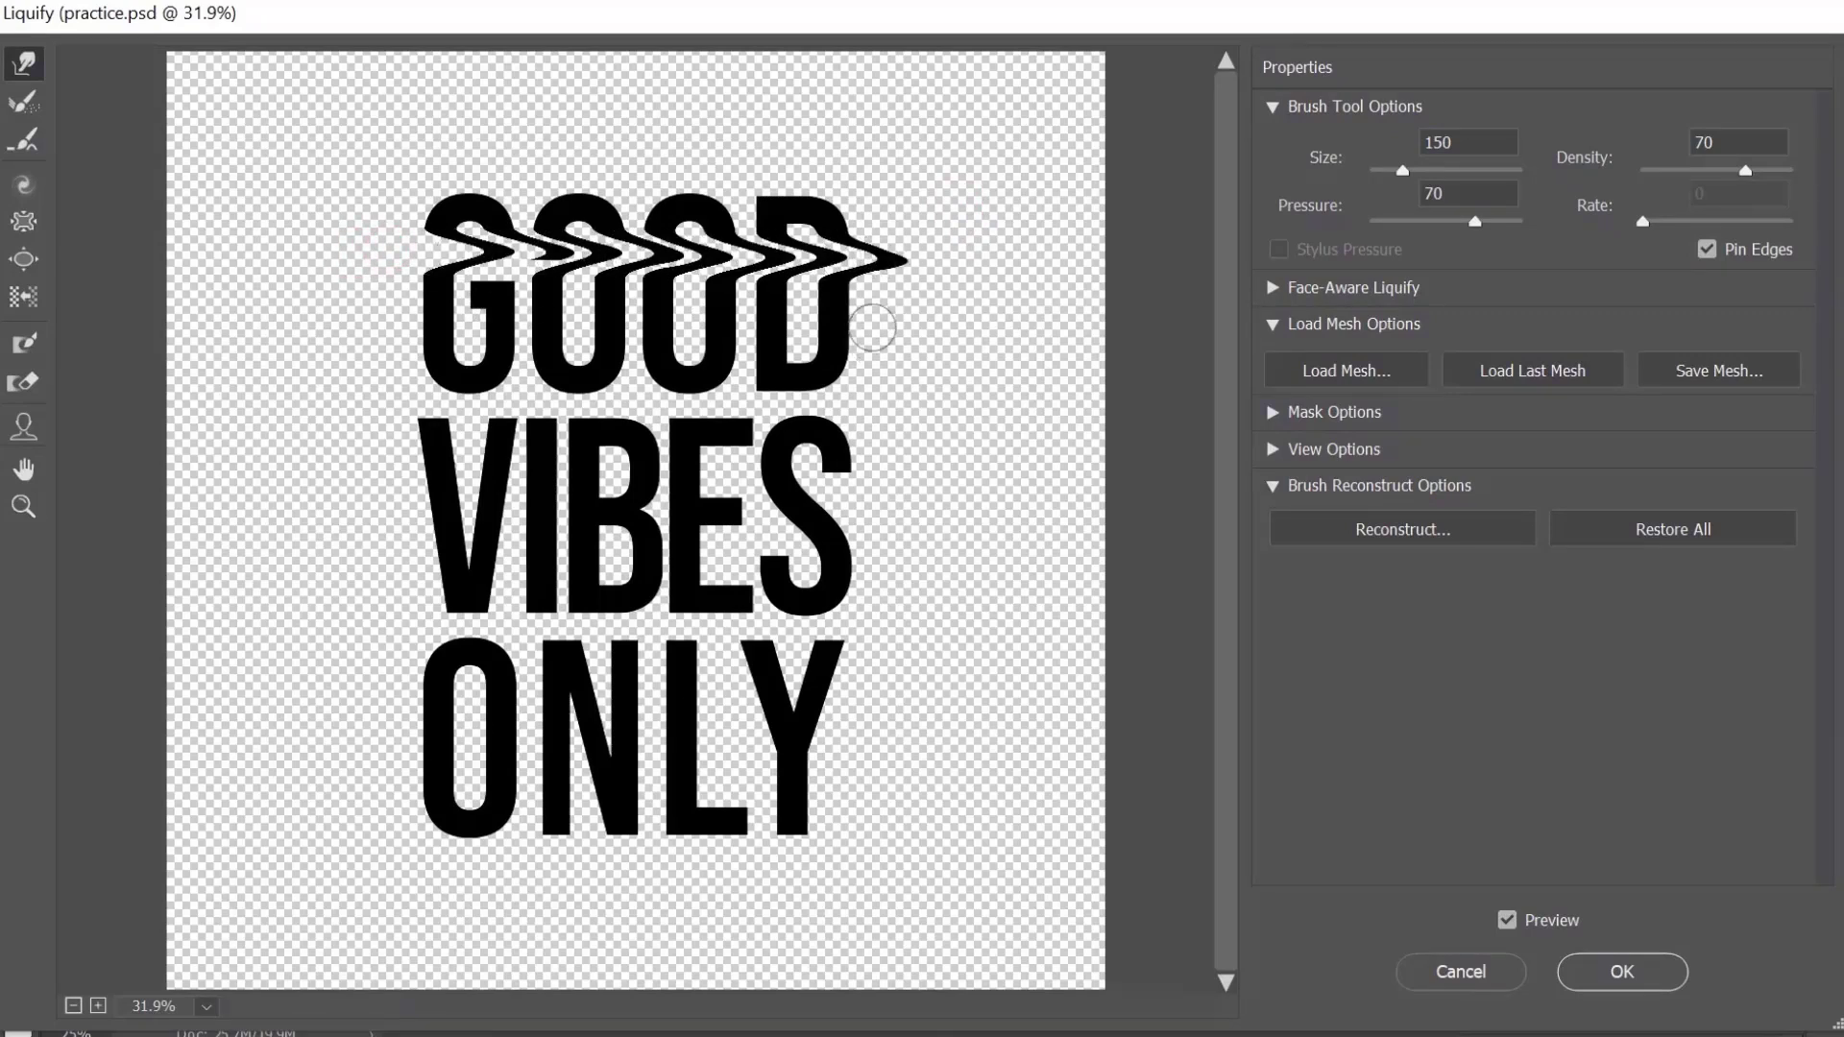
{"action": "left_click_drag", "start_coordinate": [871, 328], "coordinate": [404, 334]}
{"action": "left_click_drag", "start_coordinate": [850, 329], "coordinate": [384, 329]}
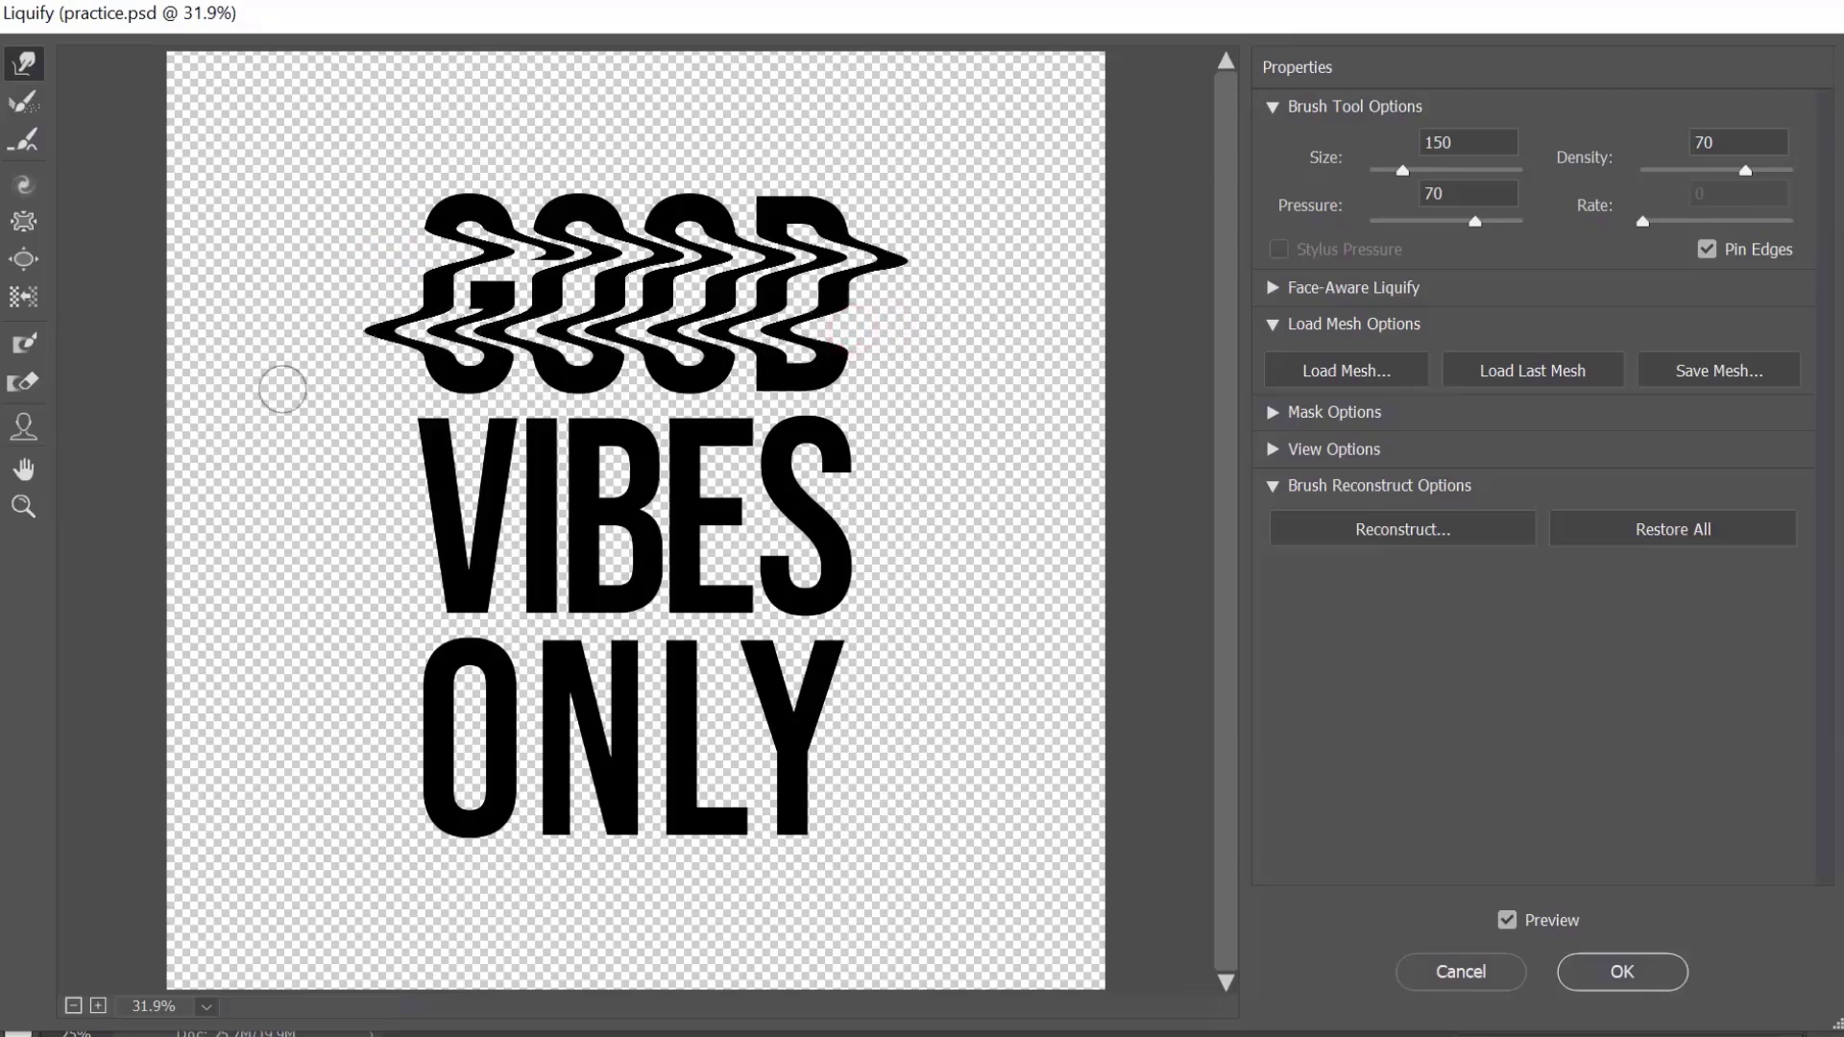
Warp the VIBES and ONLY lines into alternating left and right wavy smears
{"action": "left_click_drag", "start_coordinate": [877, 466], "coordinate": [329, 494]}
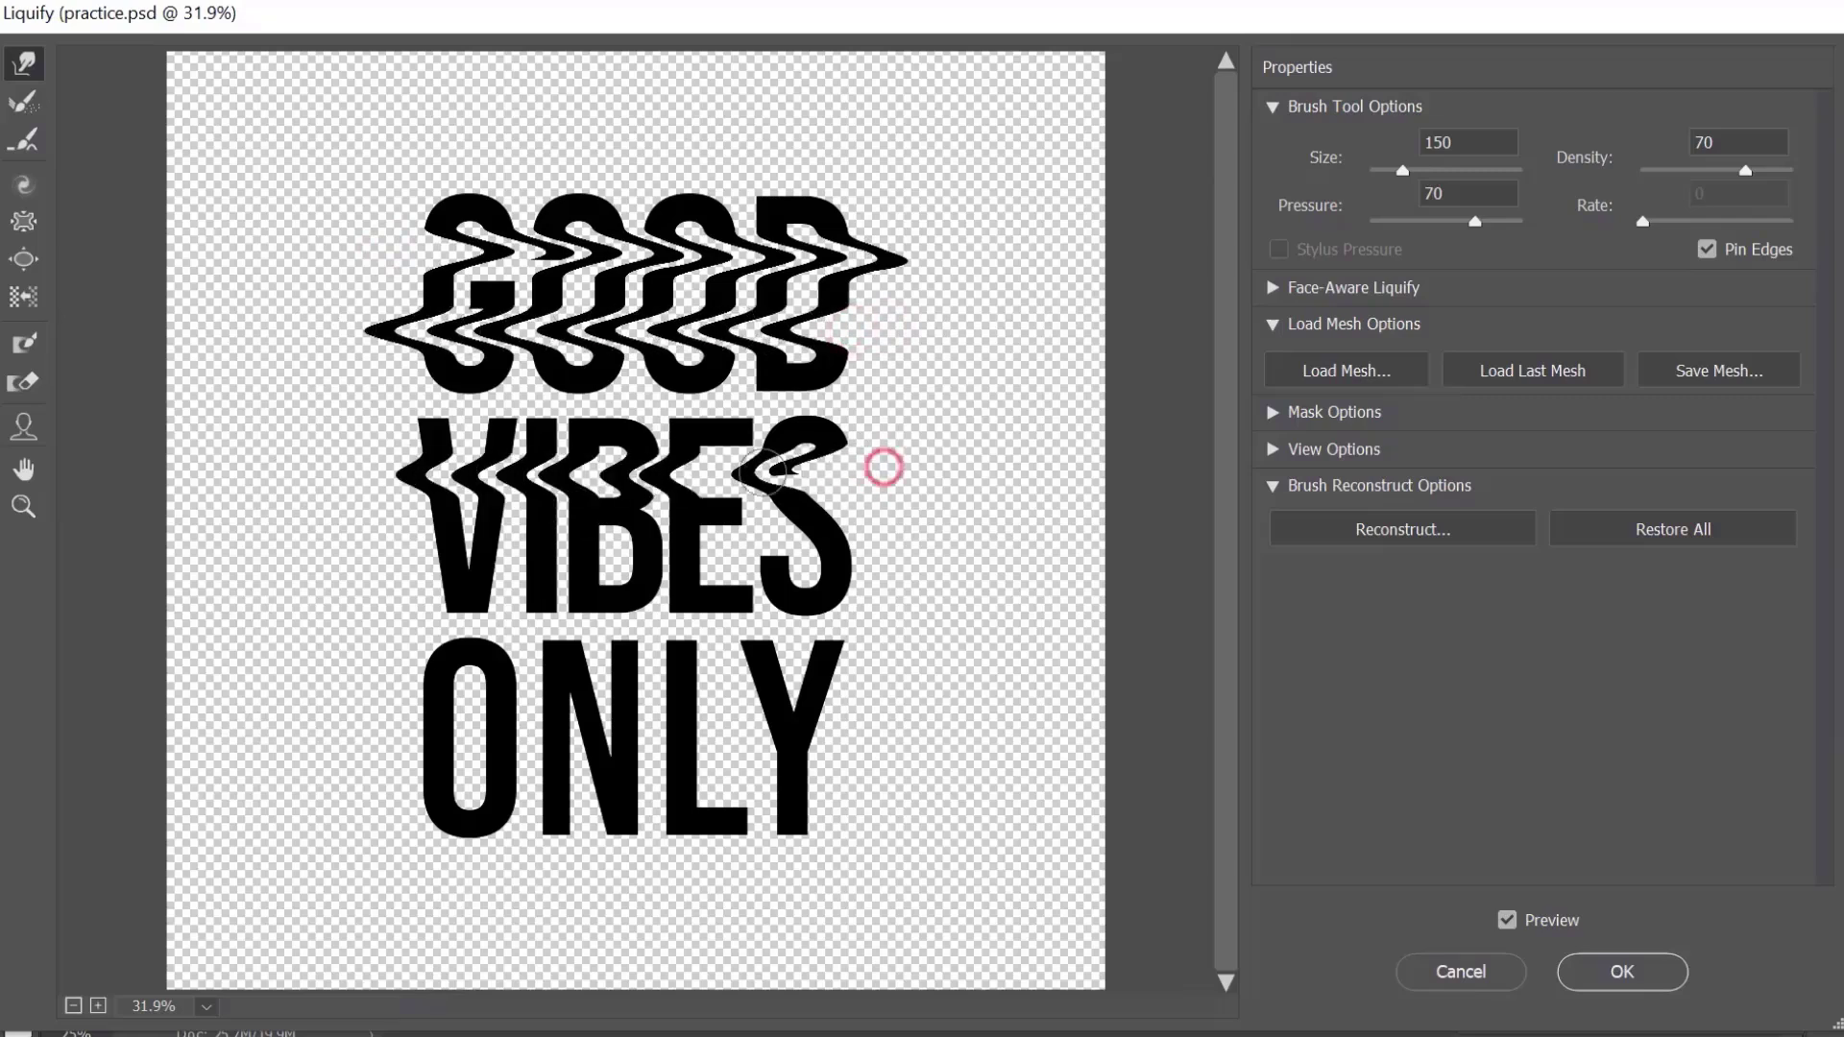
{"action": "left_click_drag", "start_coordinate": [881, 466], "coordinate": [274, 482]}
{"action": "left_click_drag", "start_coordinate": [399, 556], "coordinate": [939, 557]}
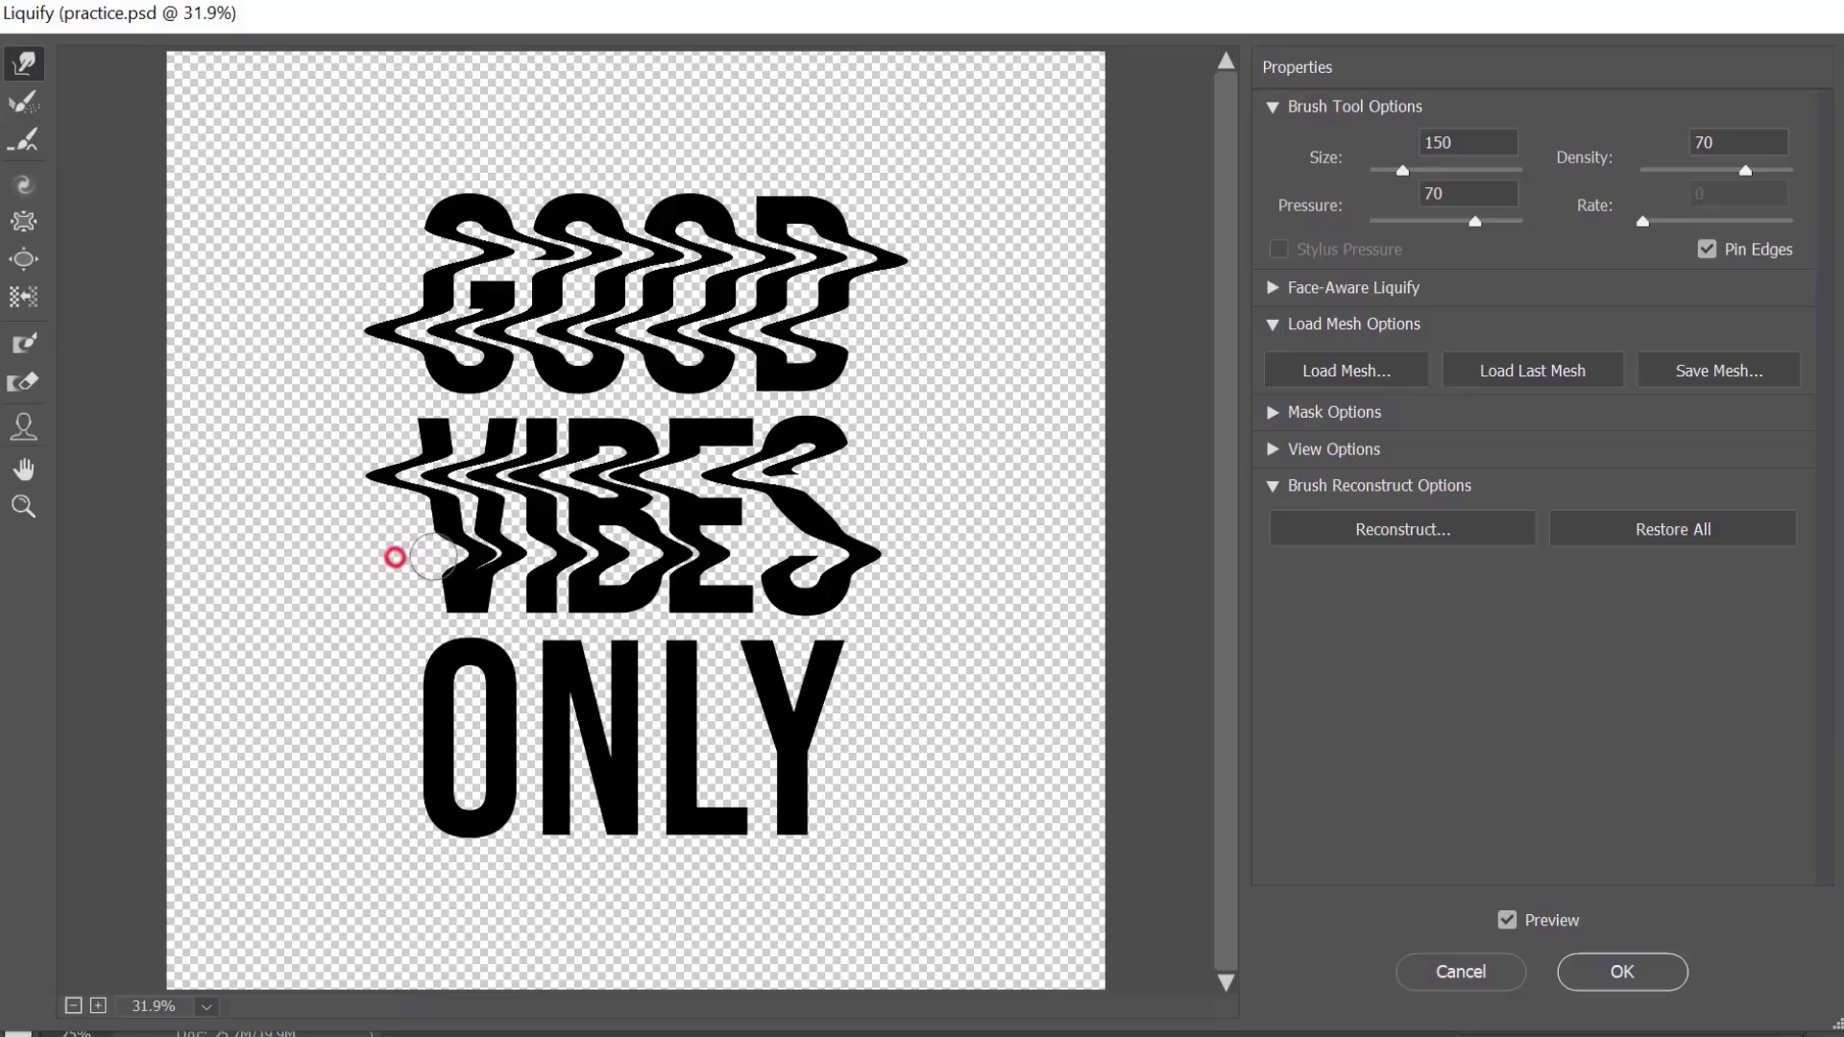
{"action": "left_click_drag", "start_coordinate": [395, 558], "coordinate": [951, 560]}
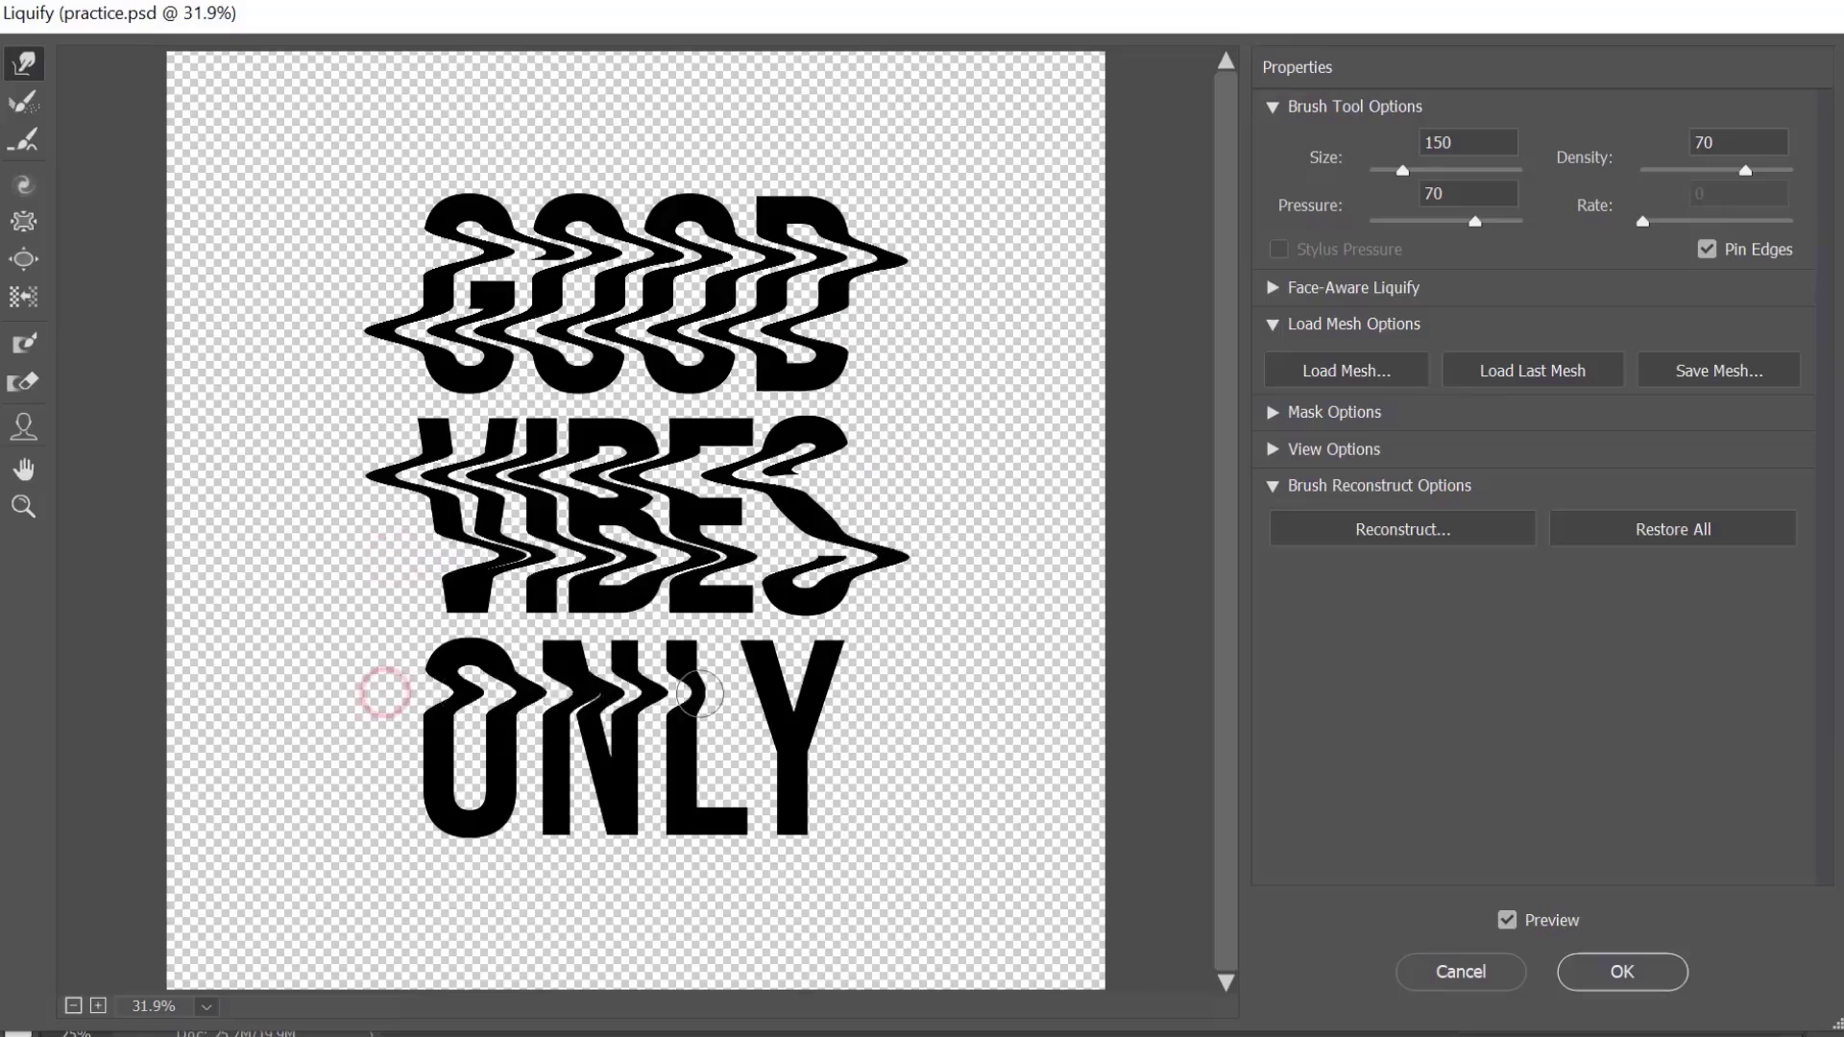
{"action": "left_click_drag", "start_coordinate": [383, 684], "coordinate": [855, 692]}
{"action": "mouse_move", "coordinate": [383, 693]}
{"action": "left_mouse_down"}
{"action": "mouse_move", "coordinate": [837, 784]}
{"action": "mouse_move", "coordinate": [309, 771]}
{"action": "left_mouse_up"}
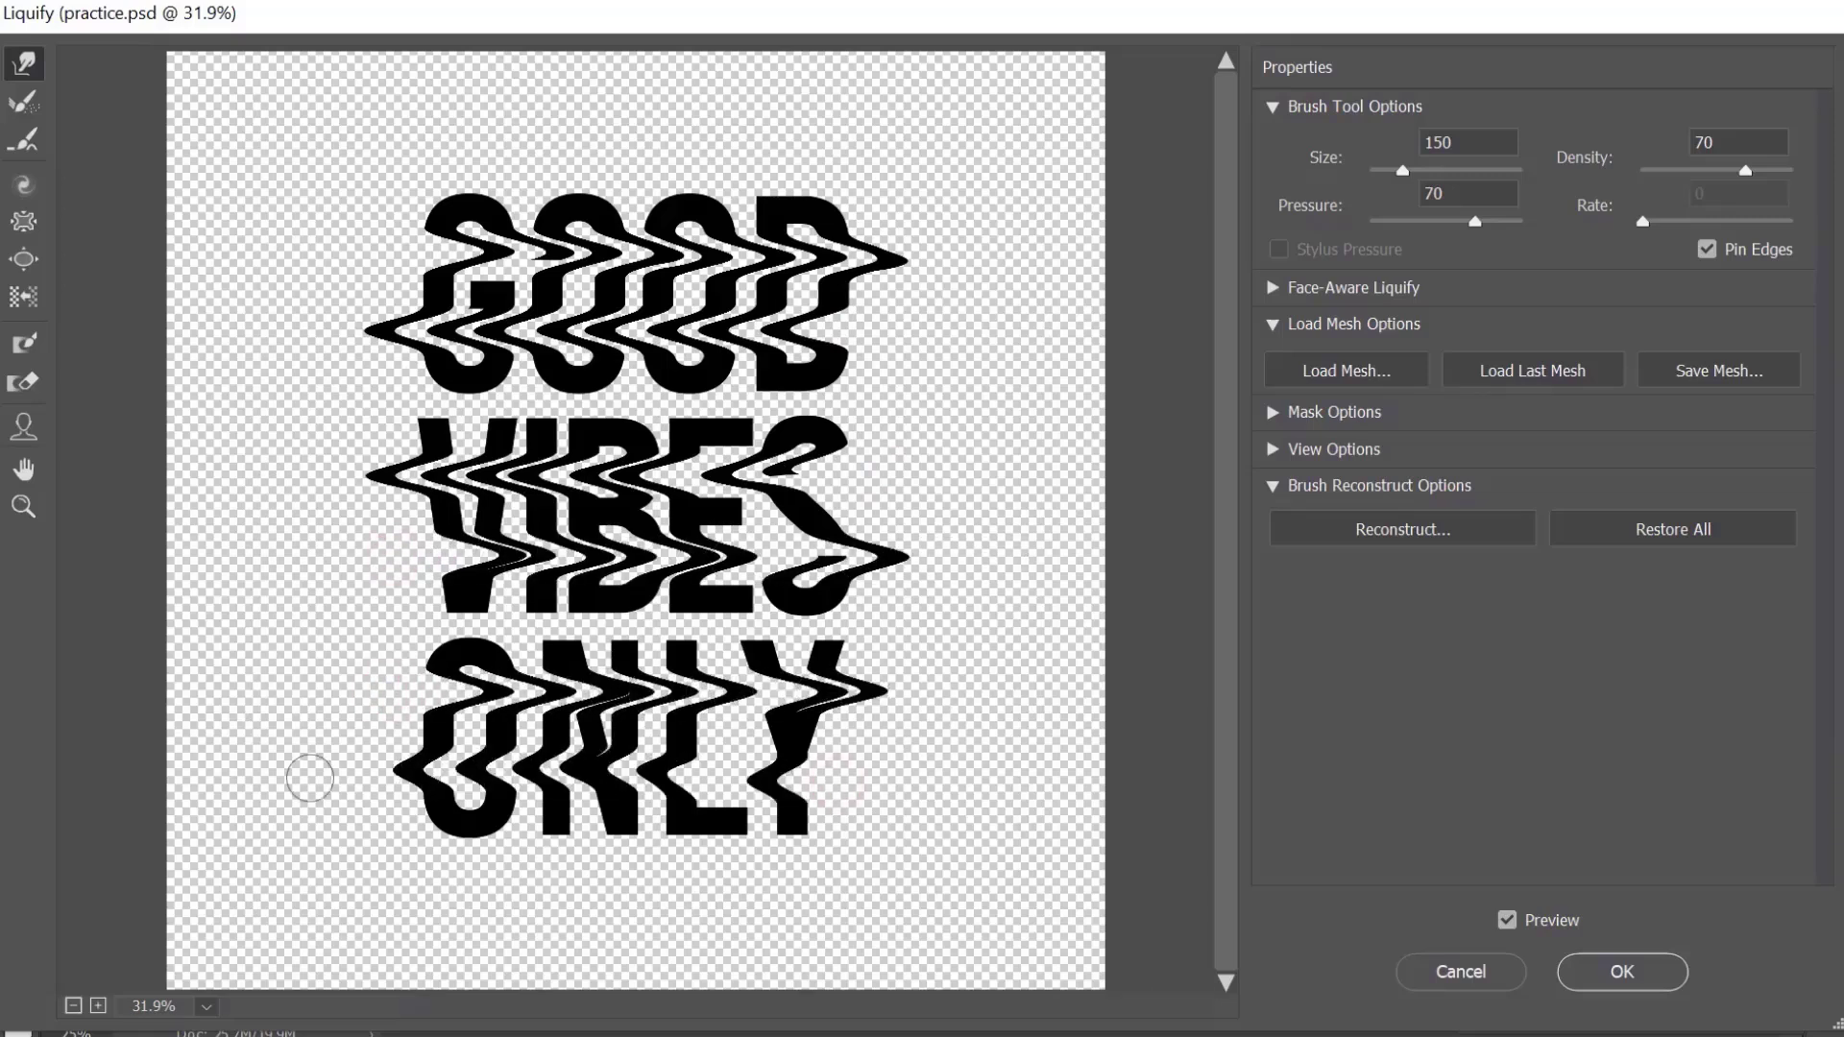
{"action": "left_click_drag", "start_coordinate": [853, 775], "coordinate": [299, 776]}
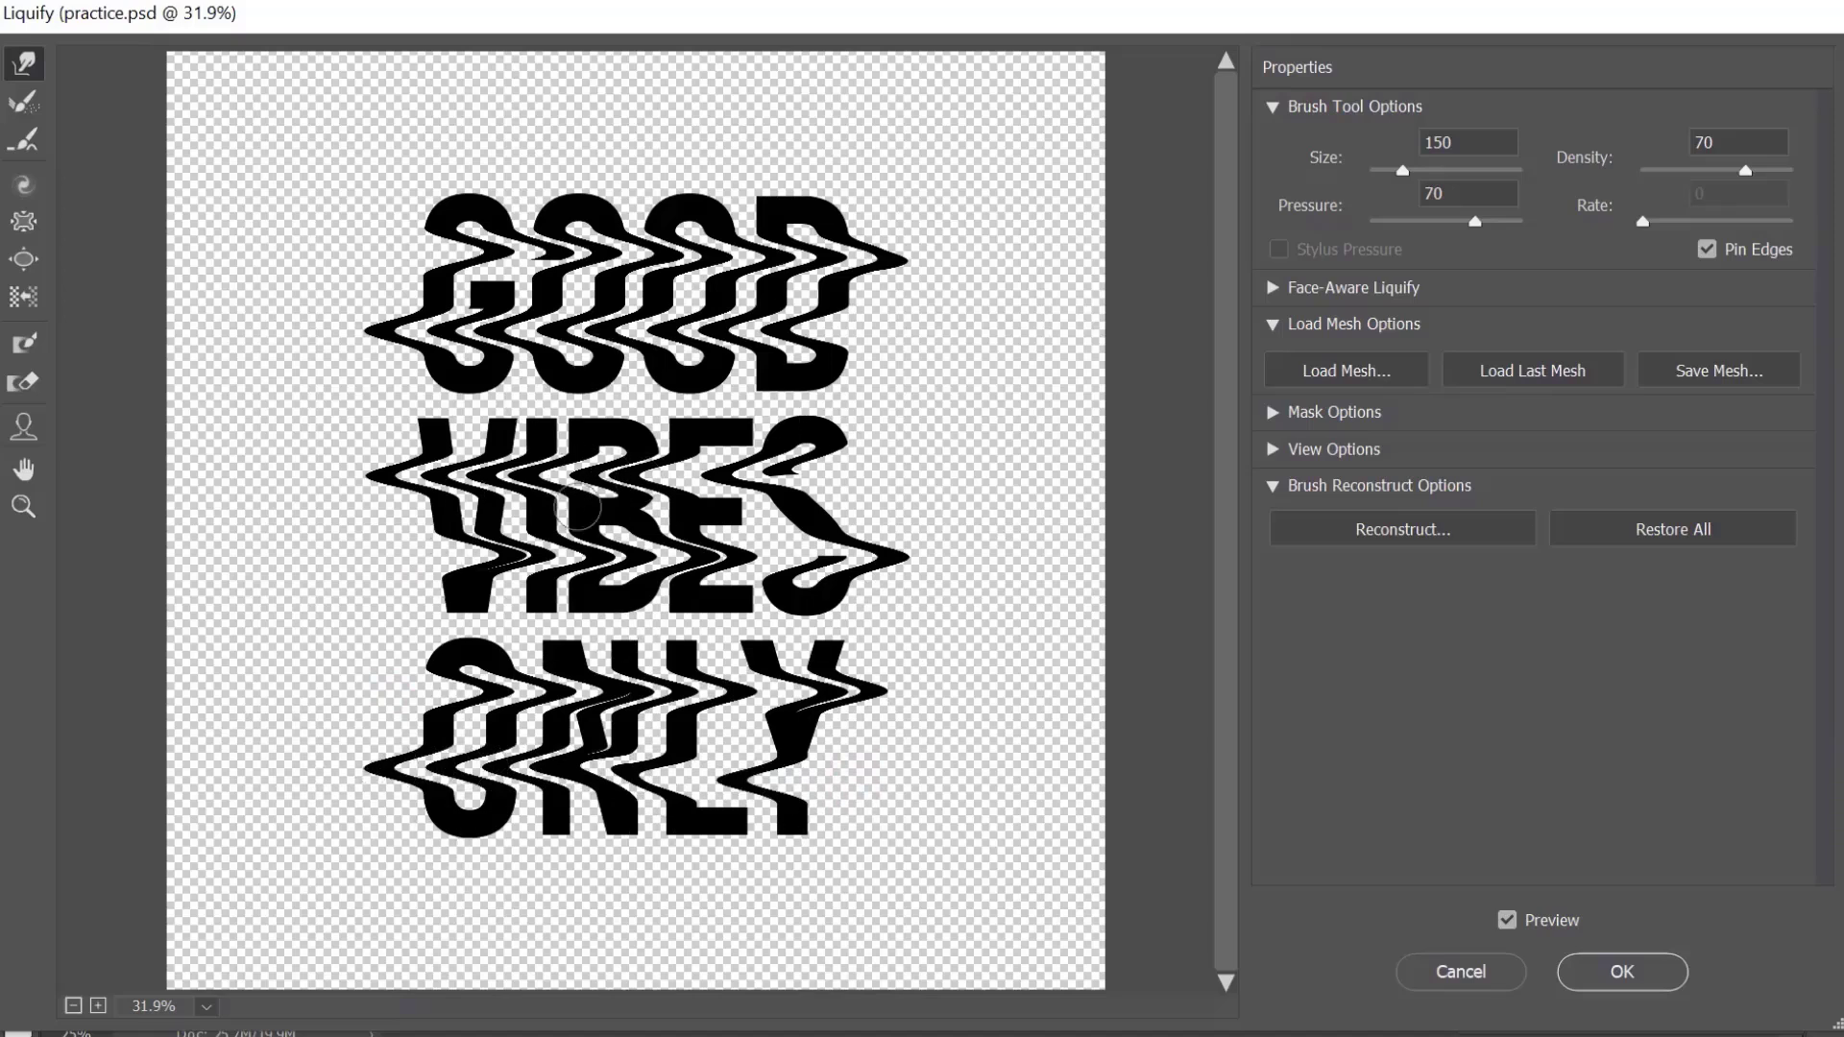
Apply the Liquify warp, disable the Invert filter for white text, and rename the layer 'text 1'
{"action": "left_click", "coordinate": [1621, 968]}
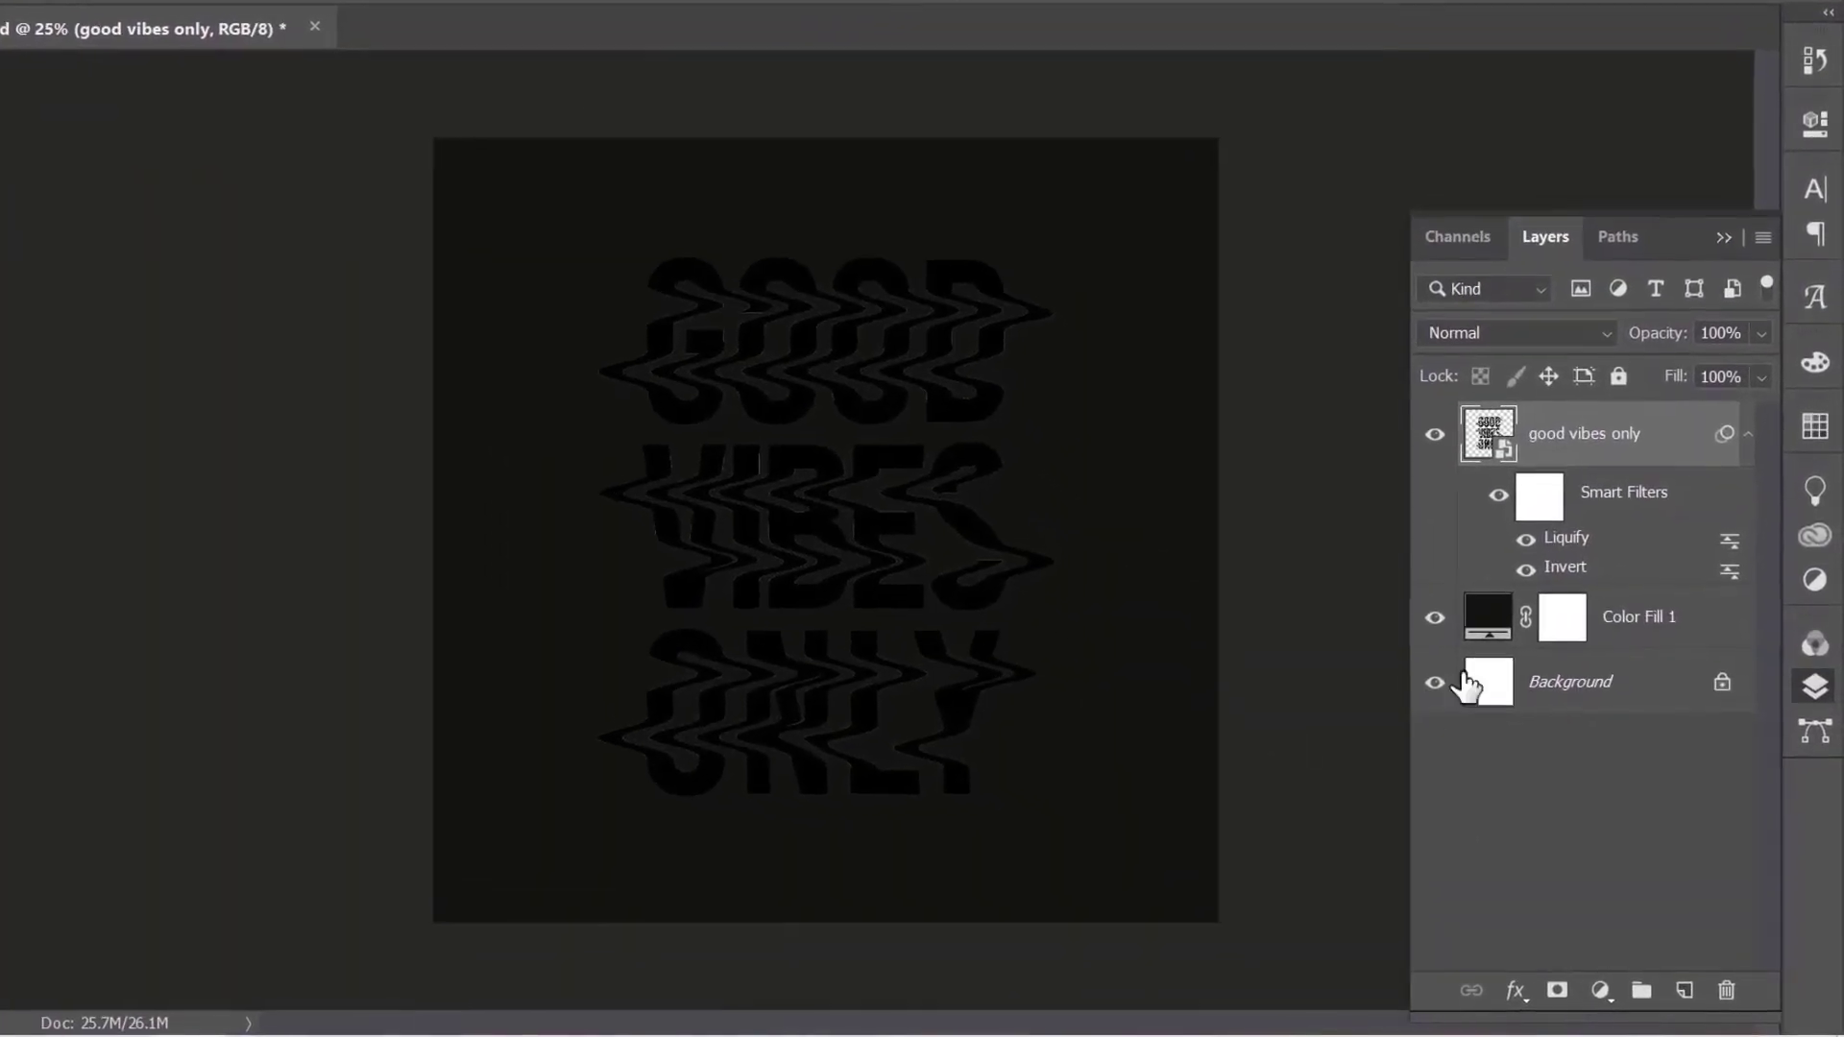
{"action": "left_click", "coordinate": [1527, 568]}
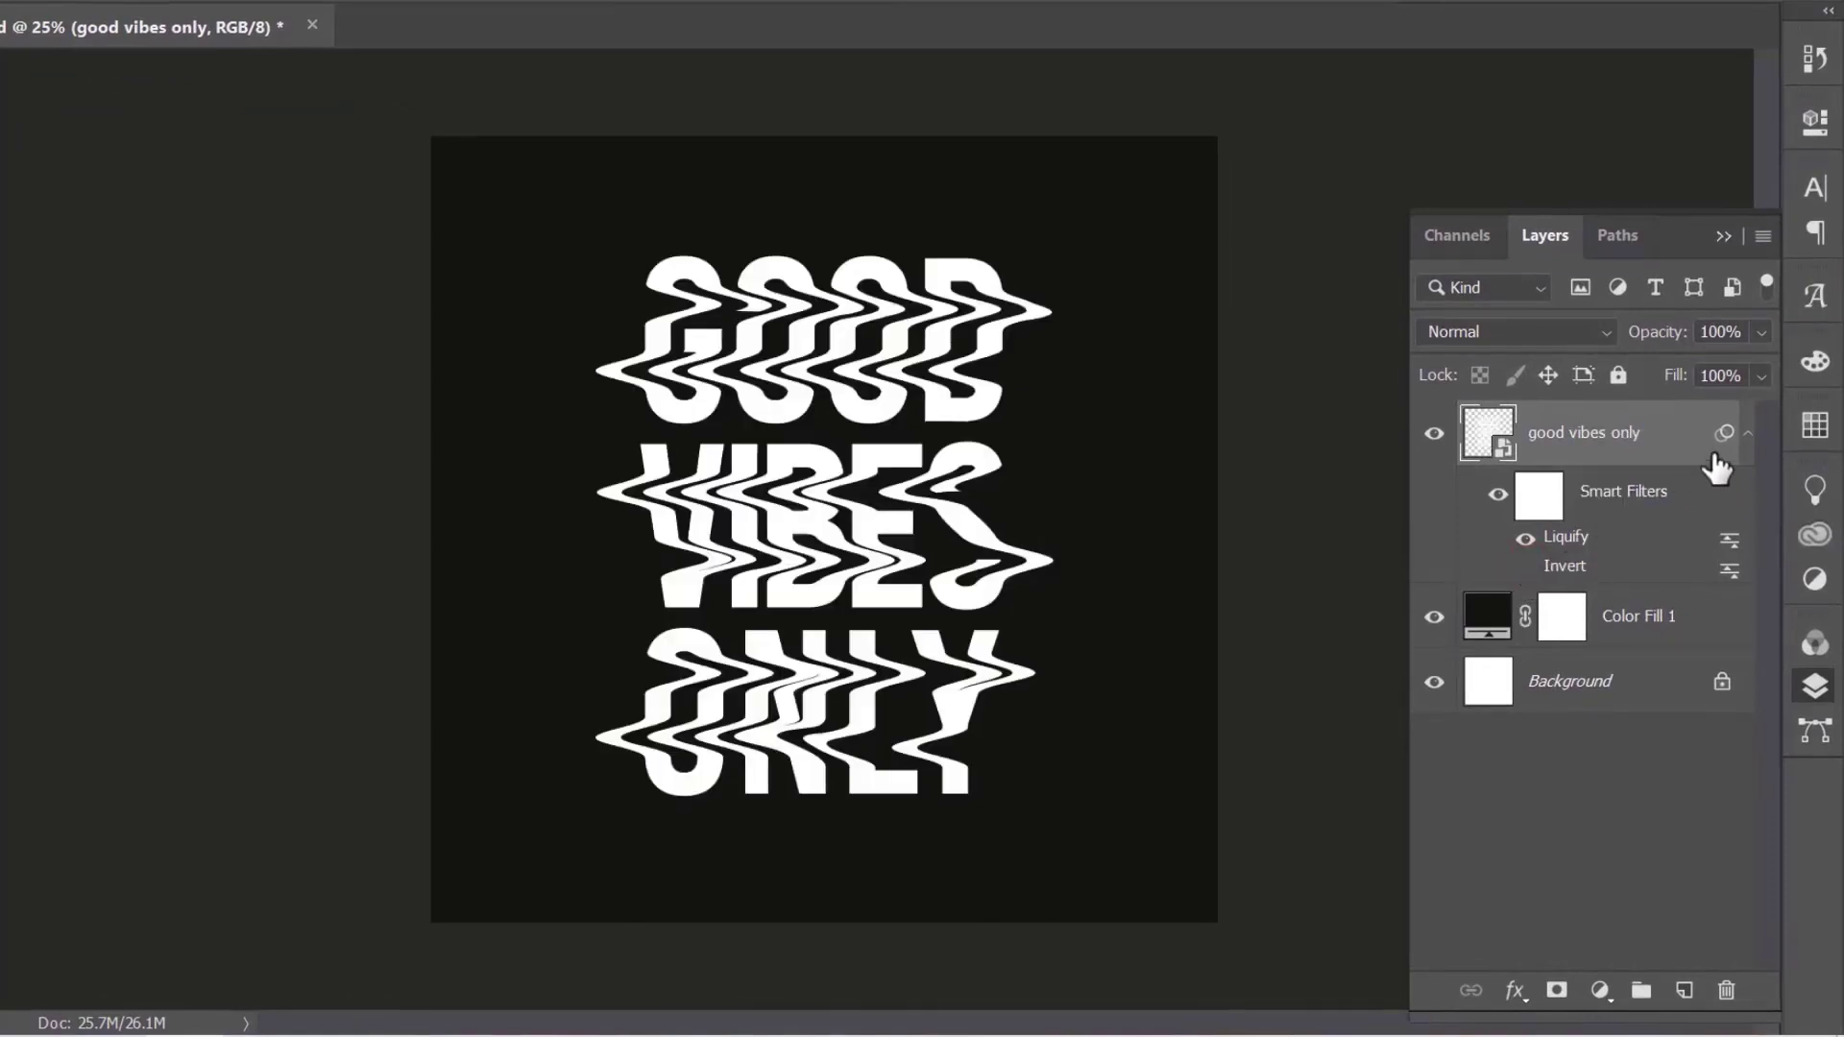
{"action": "left_click", "coordinate": [1749, 433]}
{"action": "double_click", "coordinate": [1613, 437]}
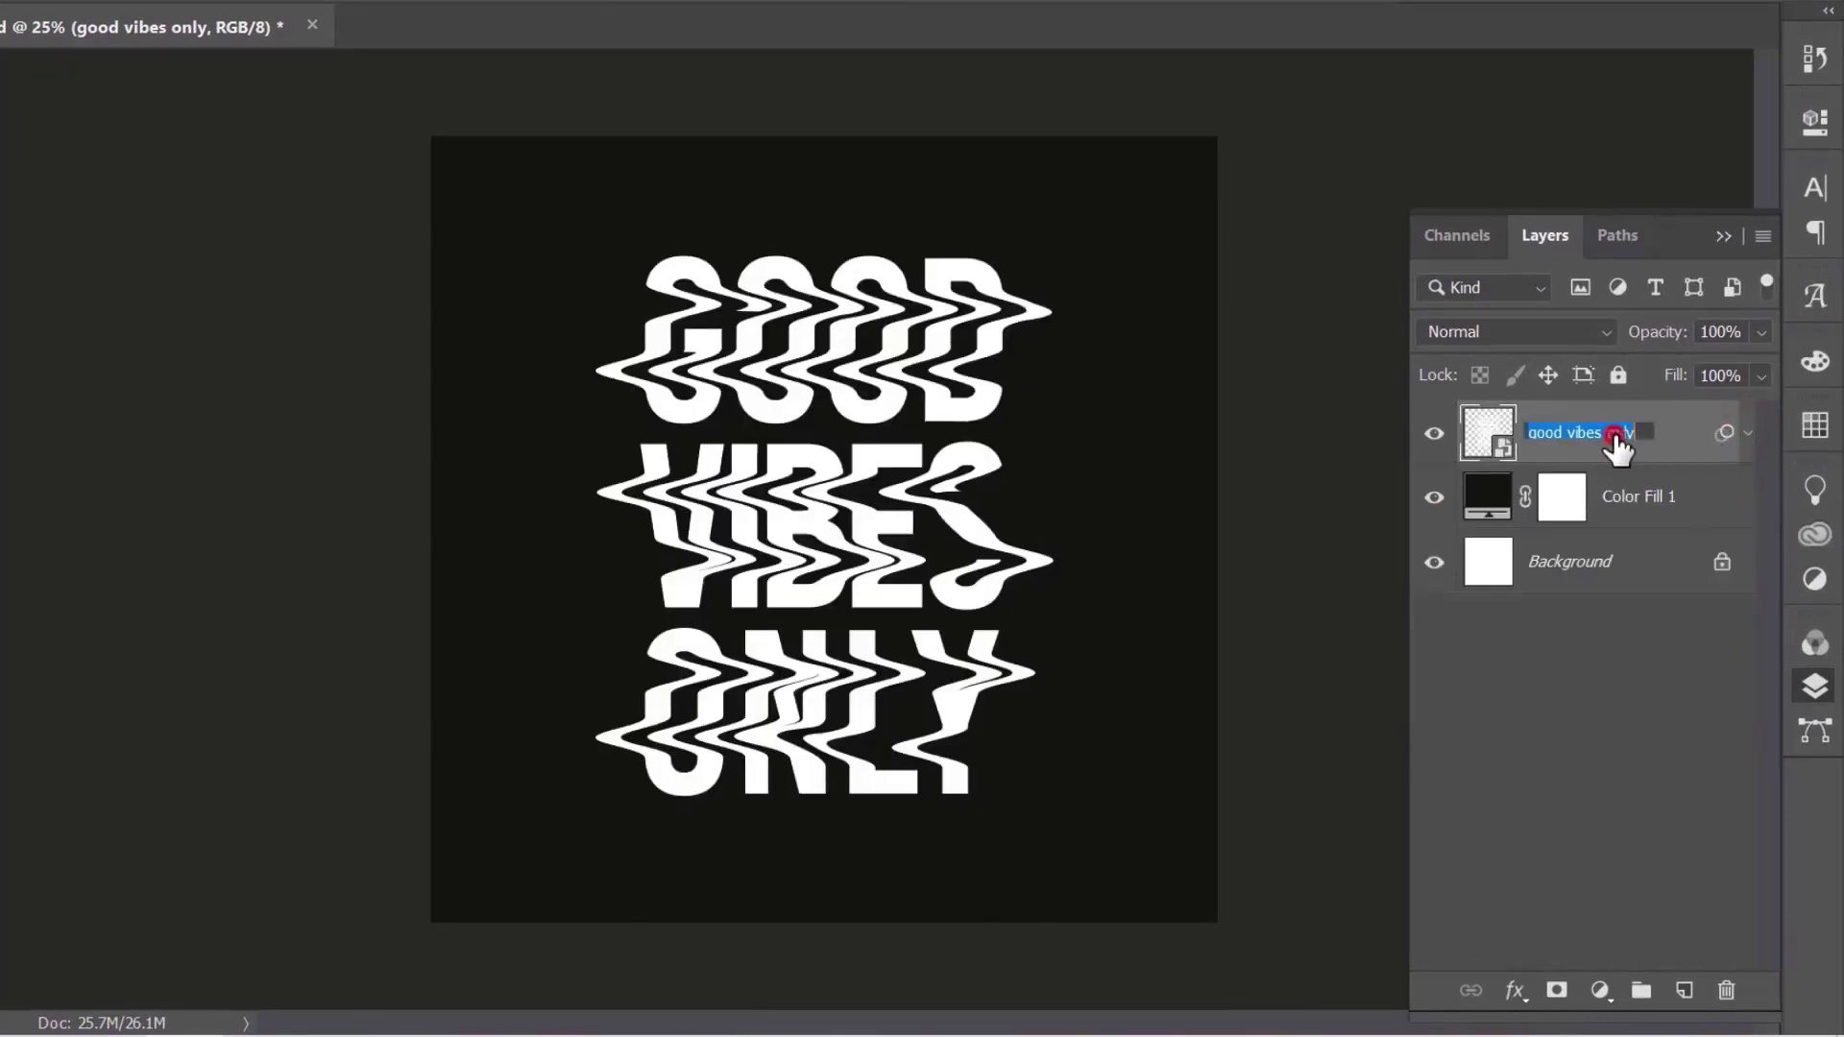
{"action": "type", "text": "text 2"}
{"action": "key", "text": "Return"}
Duplicate the text 1 layer and name the copy 'text 2'
{"action": "key", "text": "ctrl+j"}
{"action": "double_click", "coordinate": [1578, 432]}
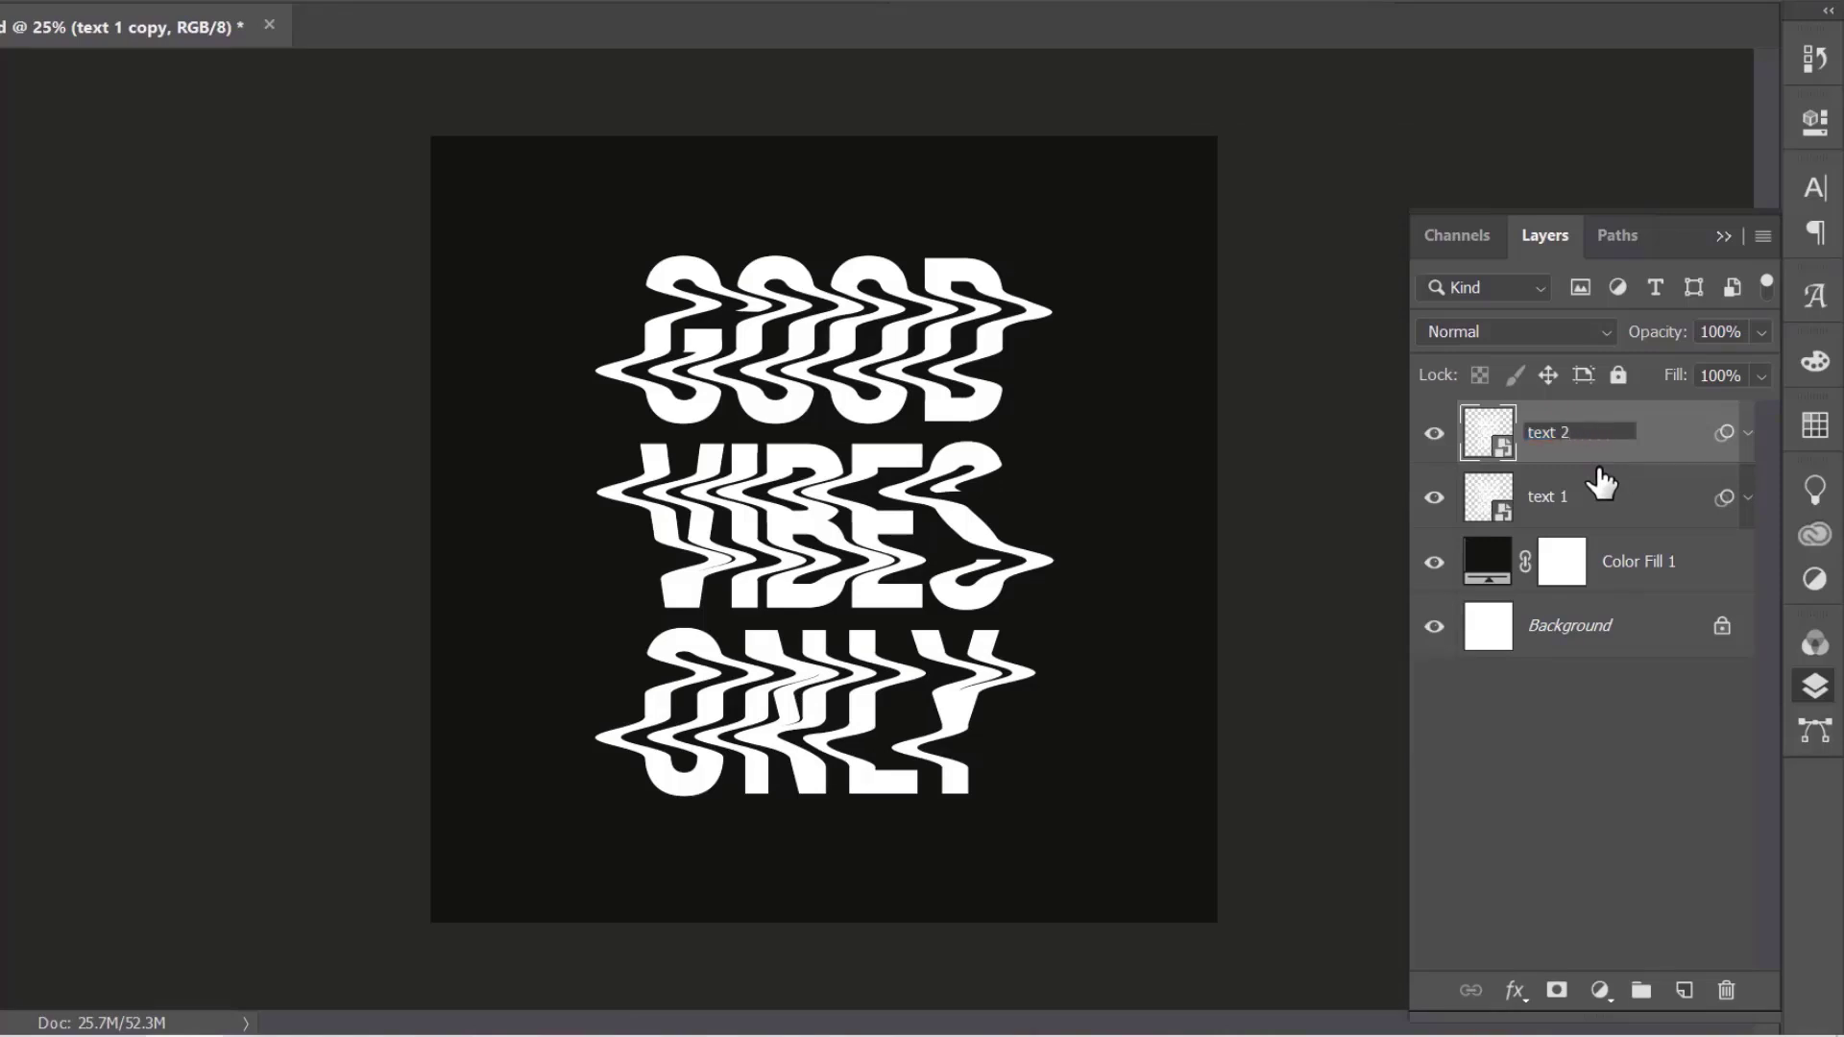
{"action": "key", "text": "Return"}
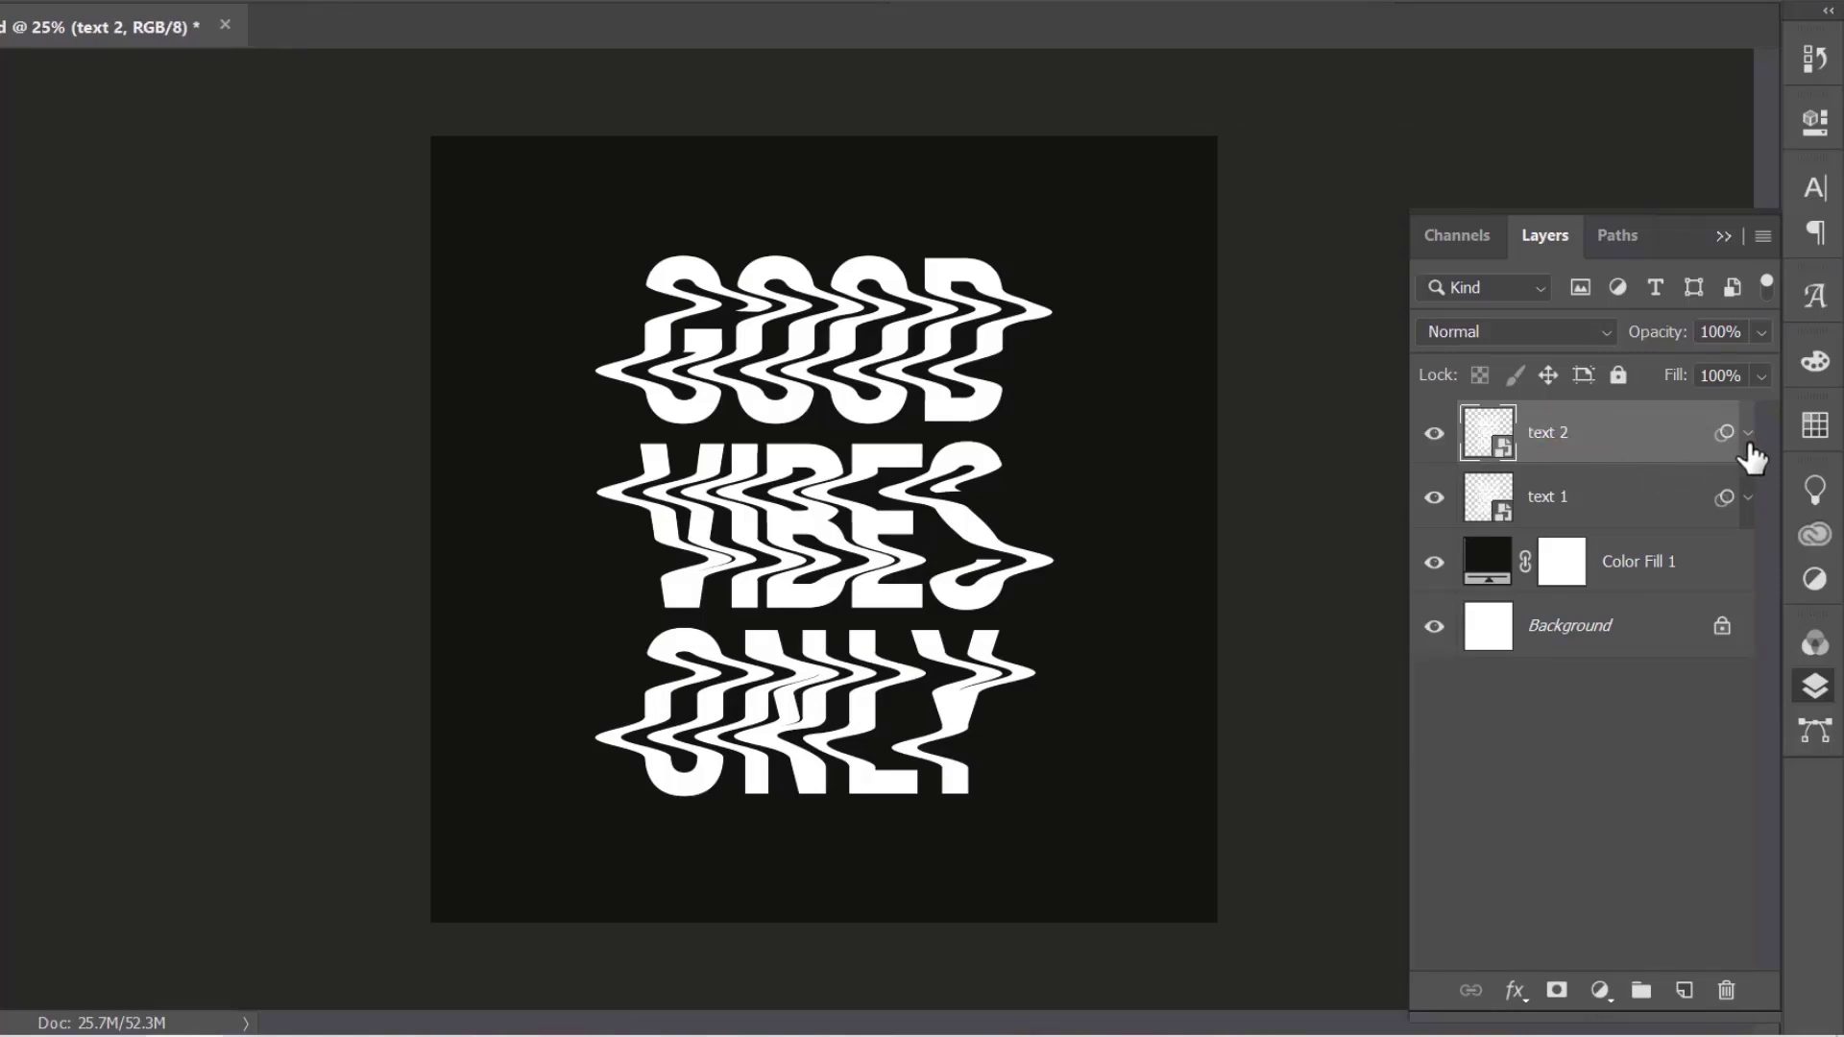
{"action": "left_click", "coordinate": [1748, 434]}
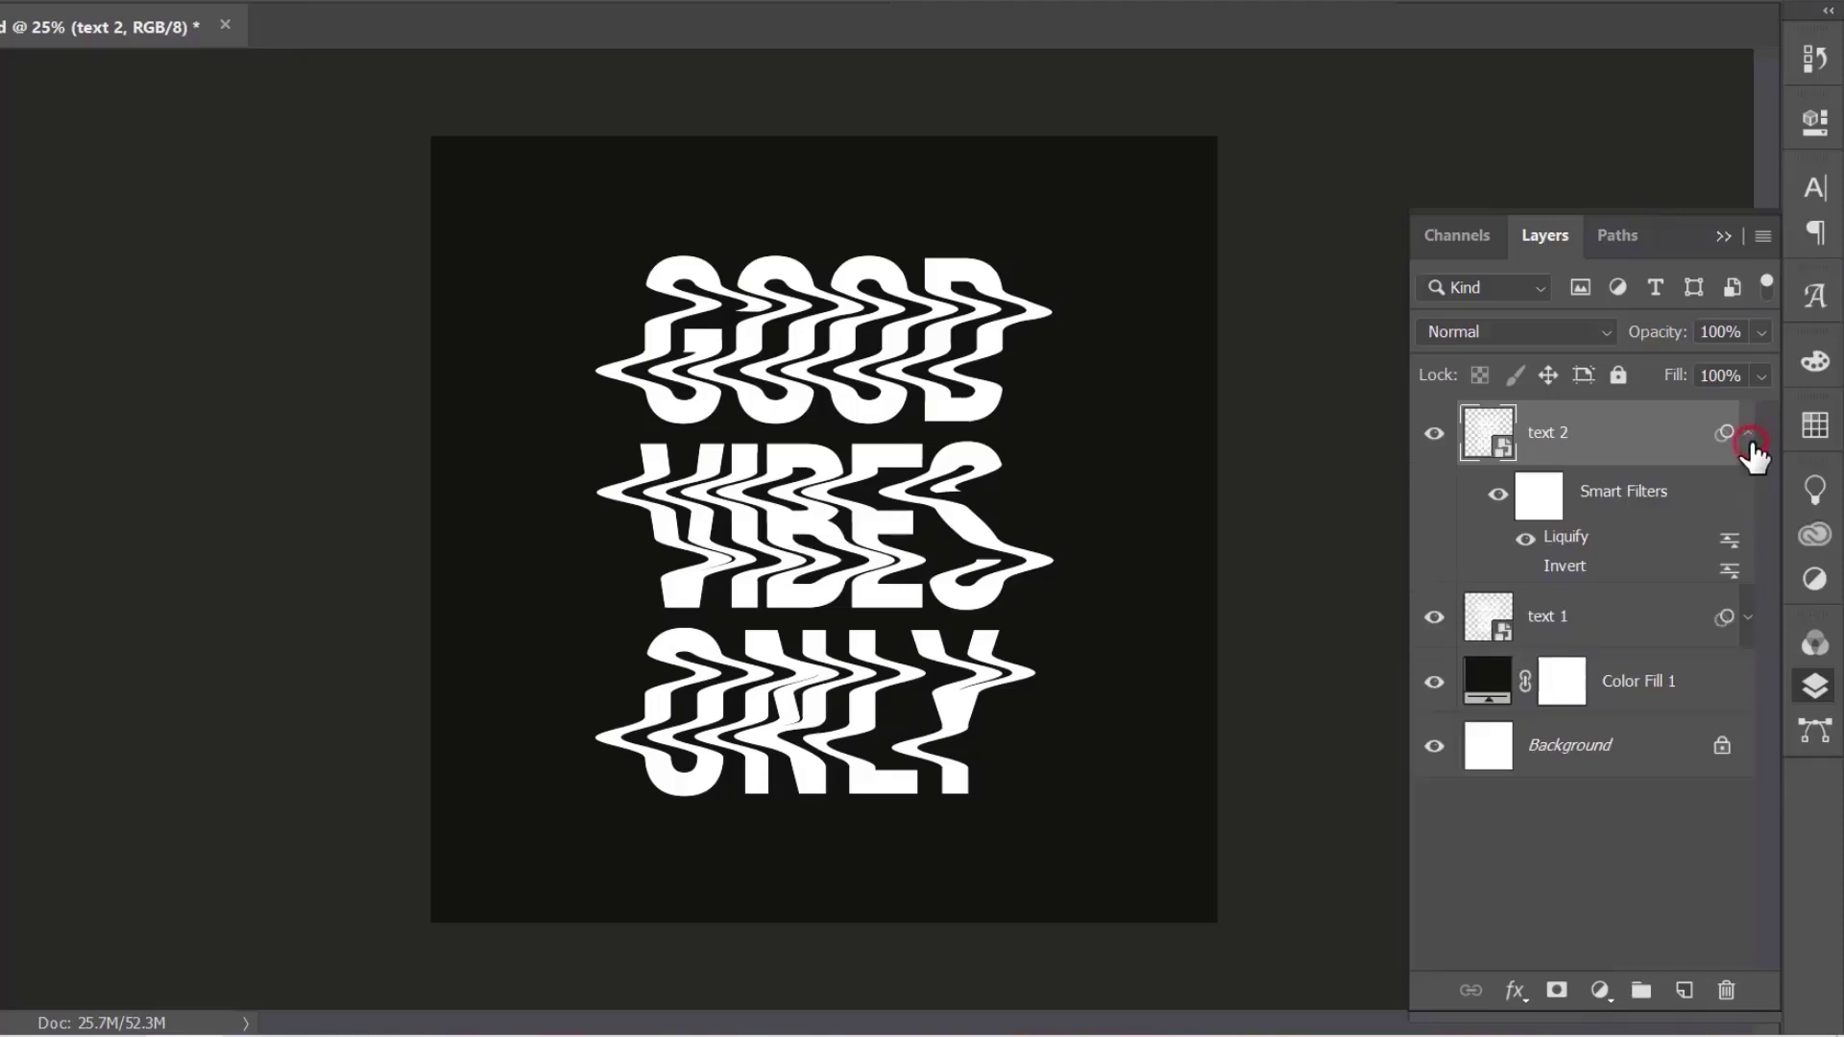
Reconstruct text 2's Liquify warp at amount 85 and compare it against text 1
{"action": "double_click", "coordinate": [1566, 543]}
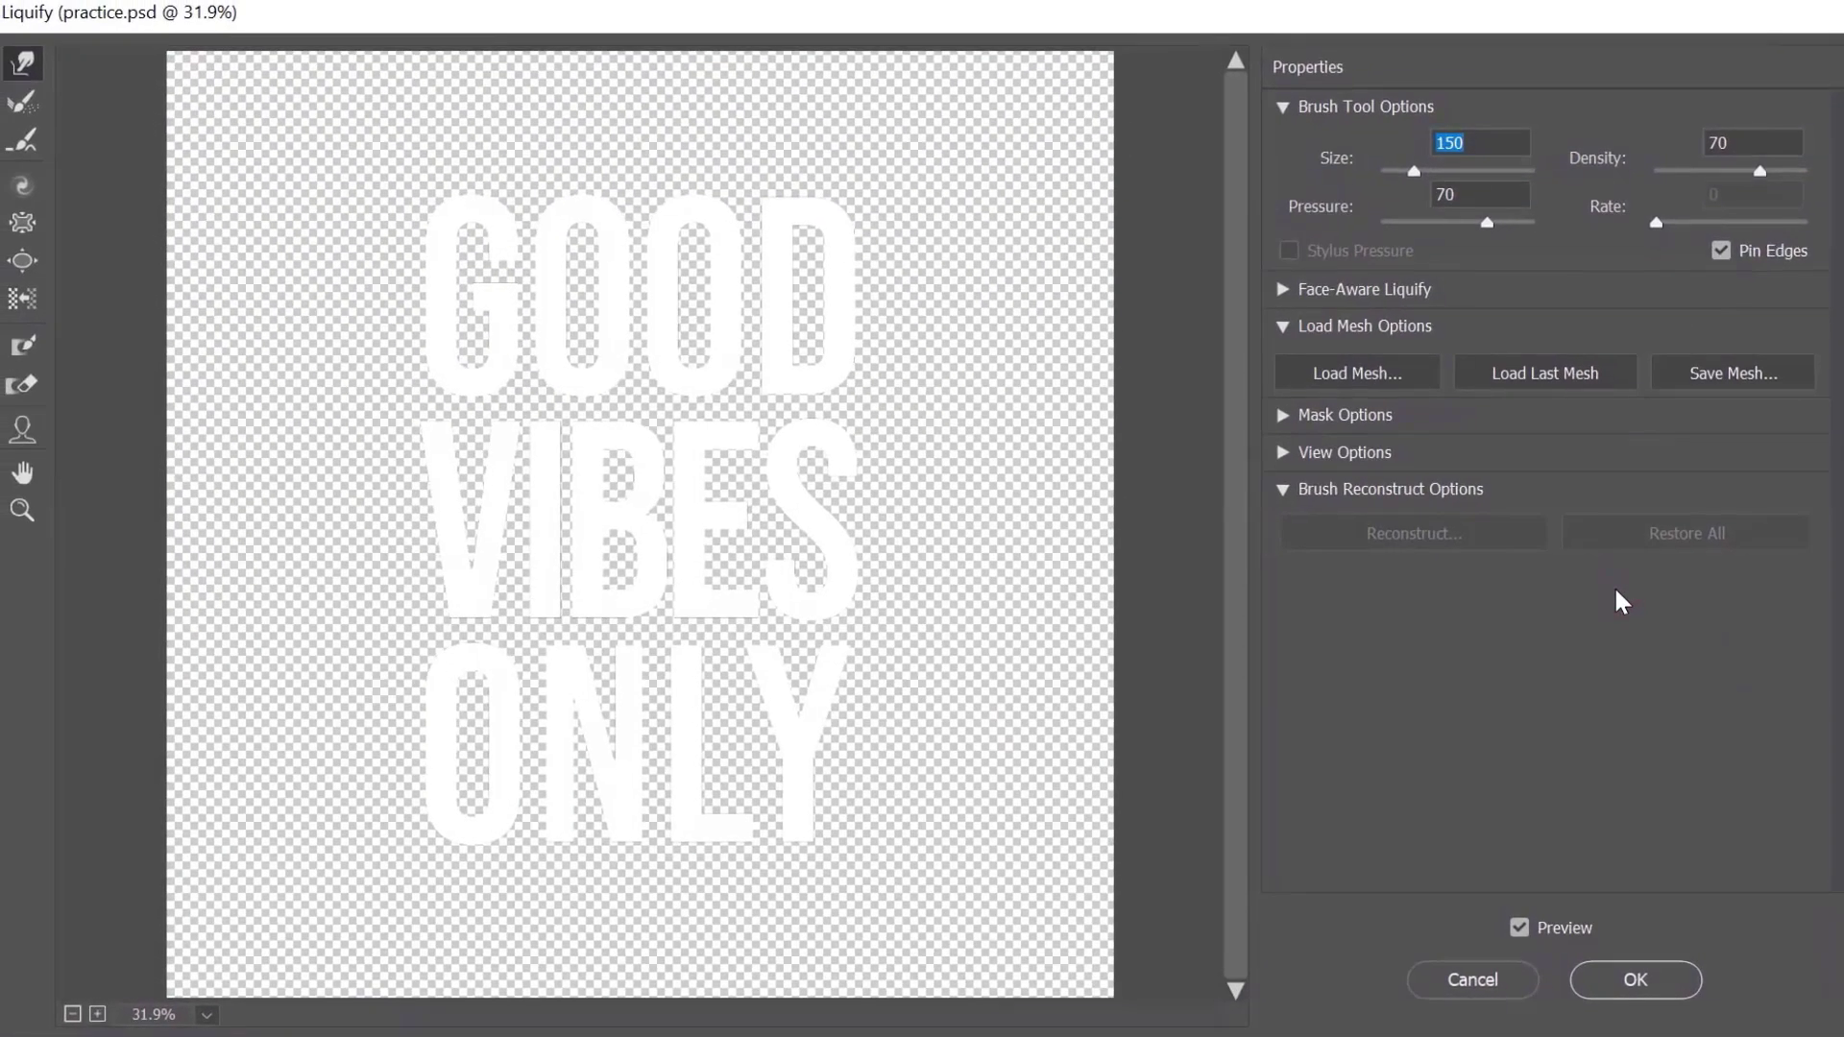
{"action": "left_click", "coordinate": [1421, 534]}
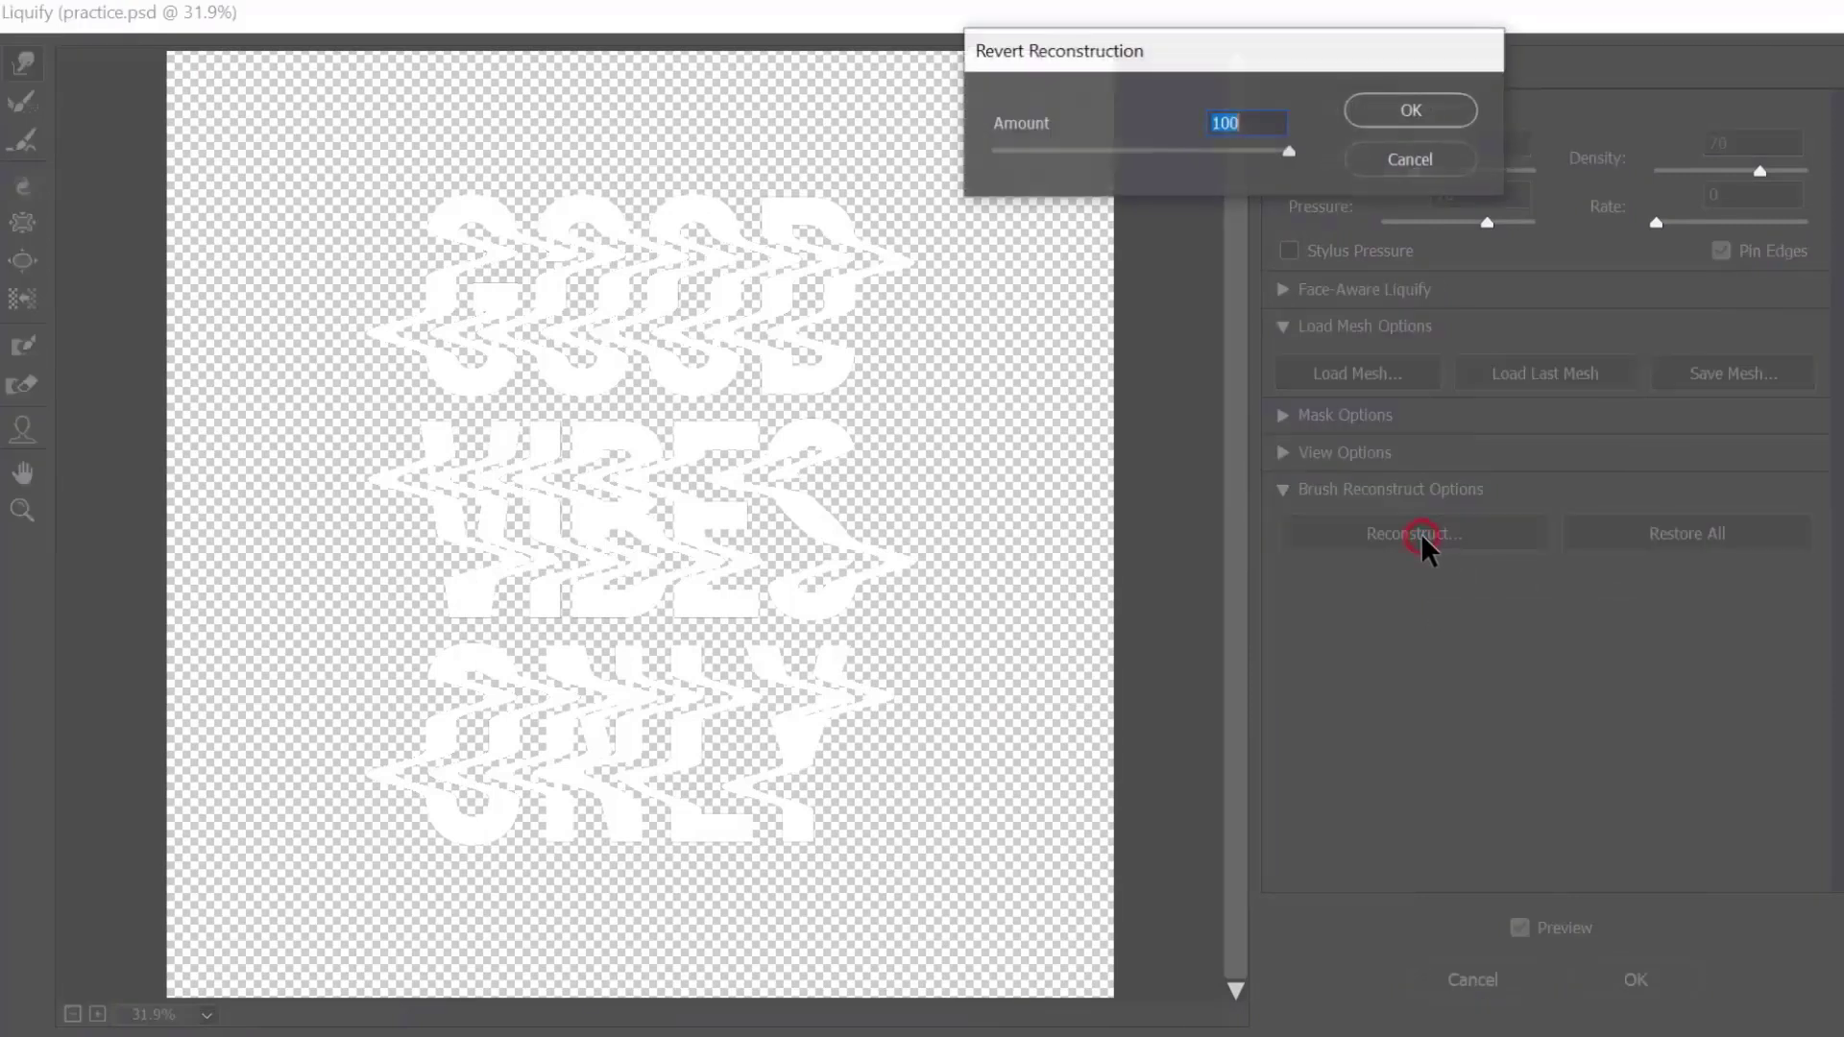
{"action": "type", "text": "85"}
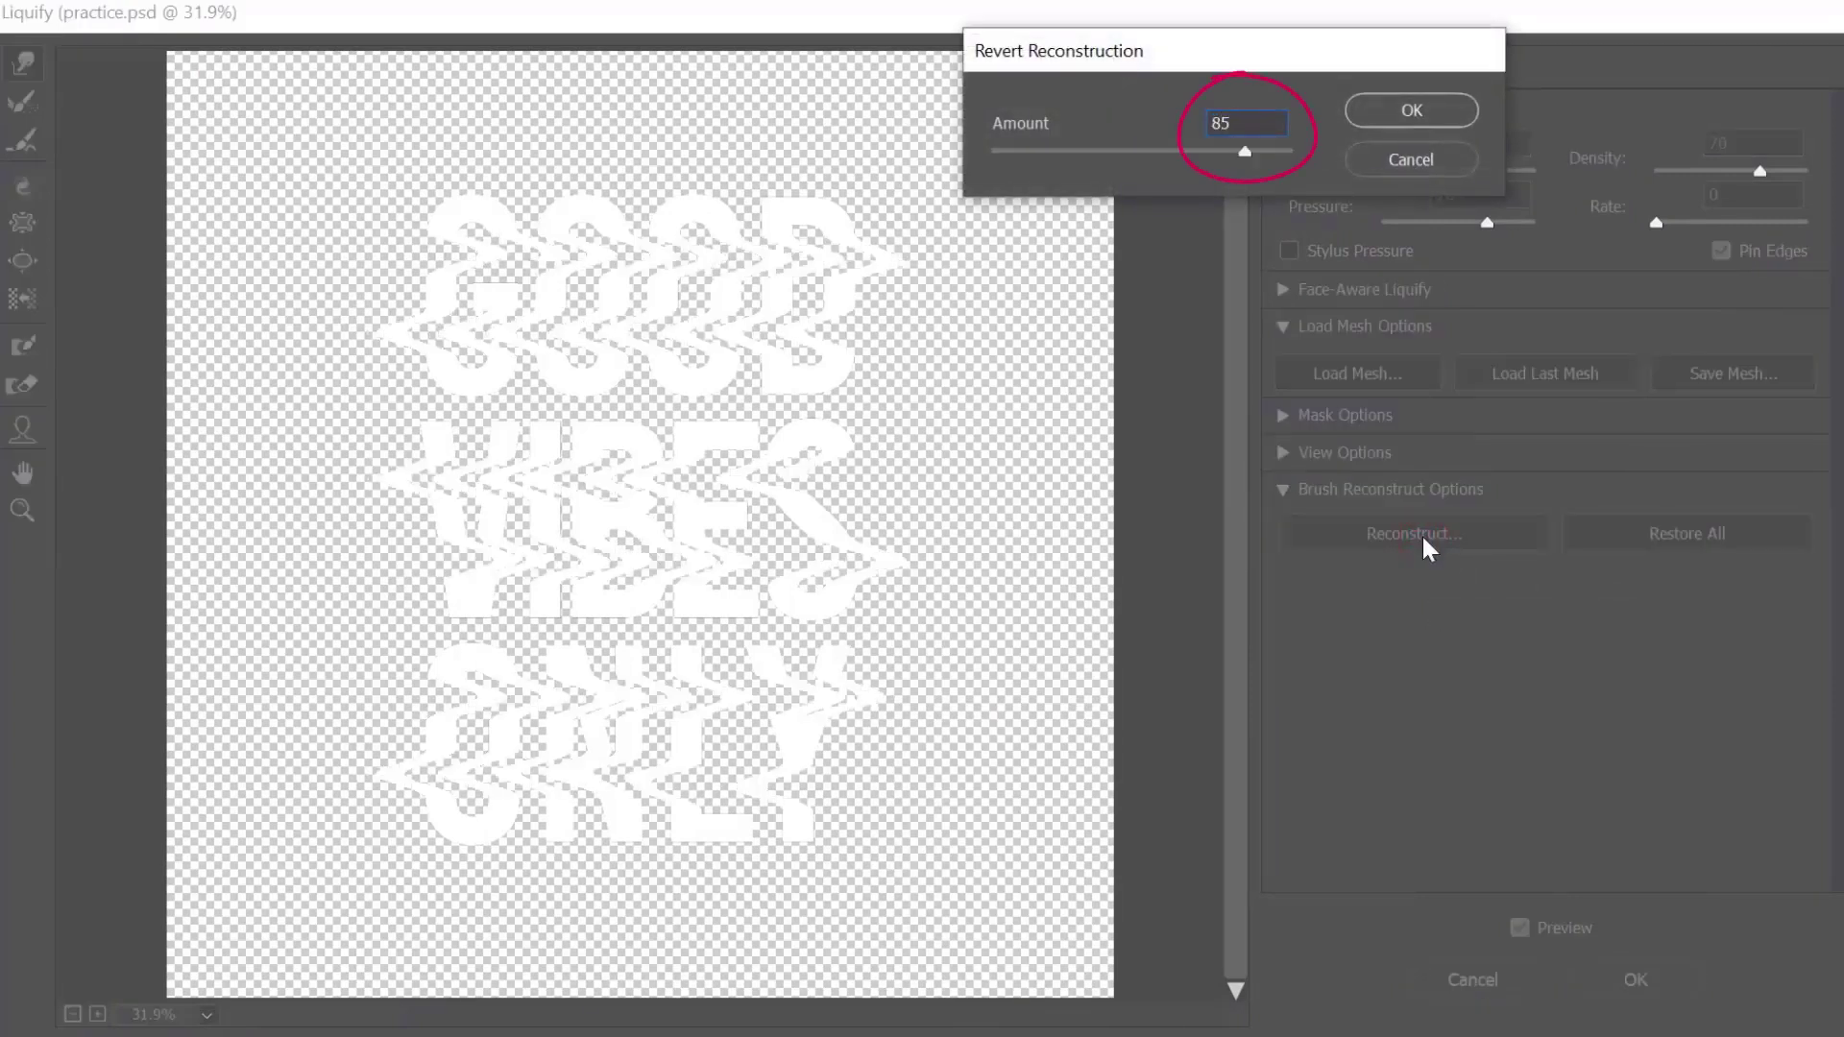
{"action": "left_click", "coordinate": [1401, 113]}
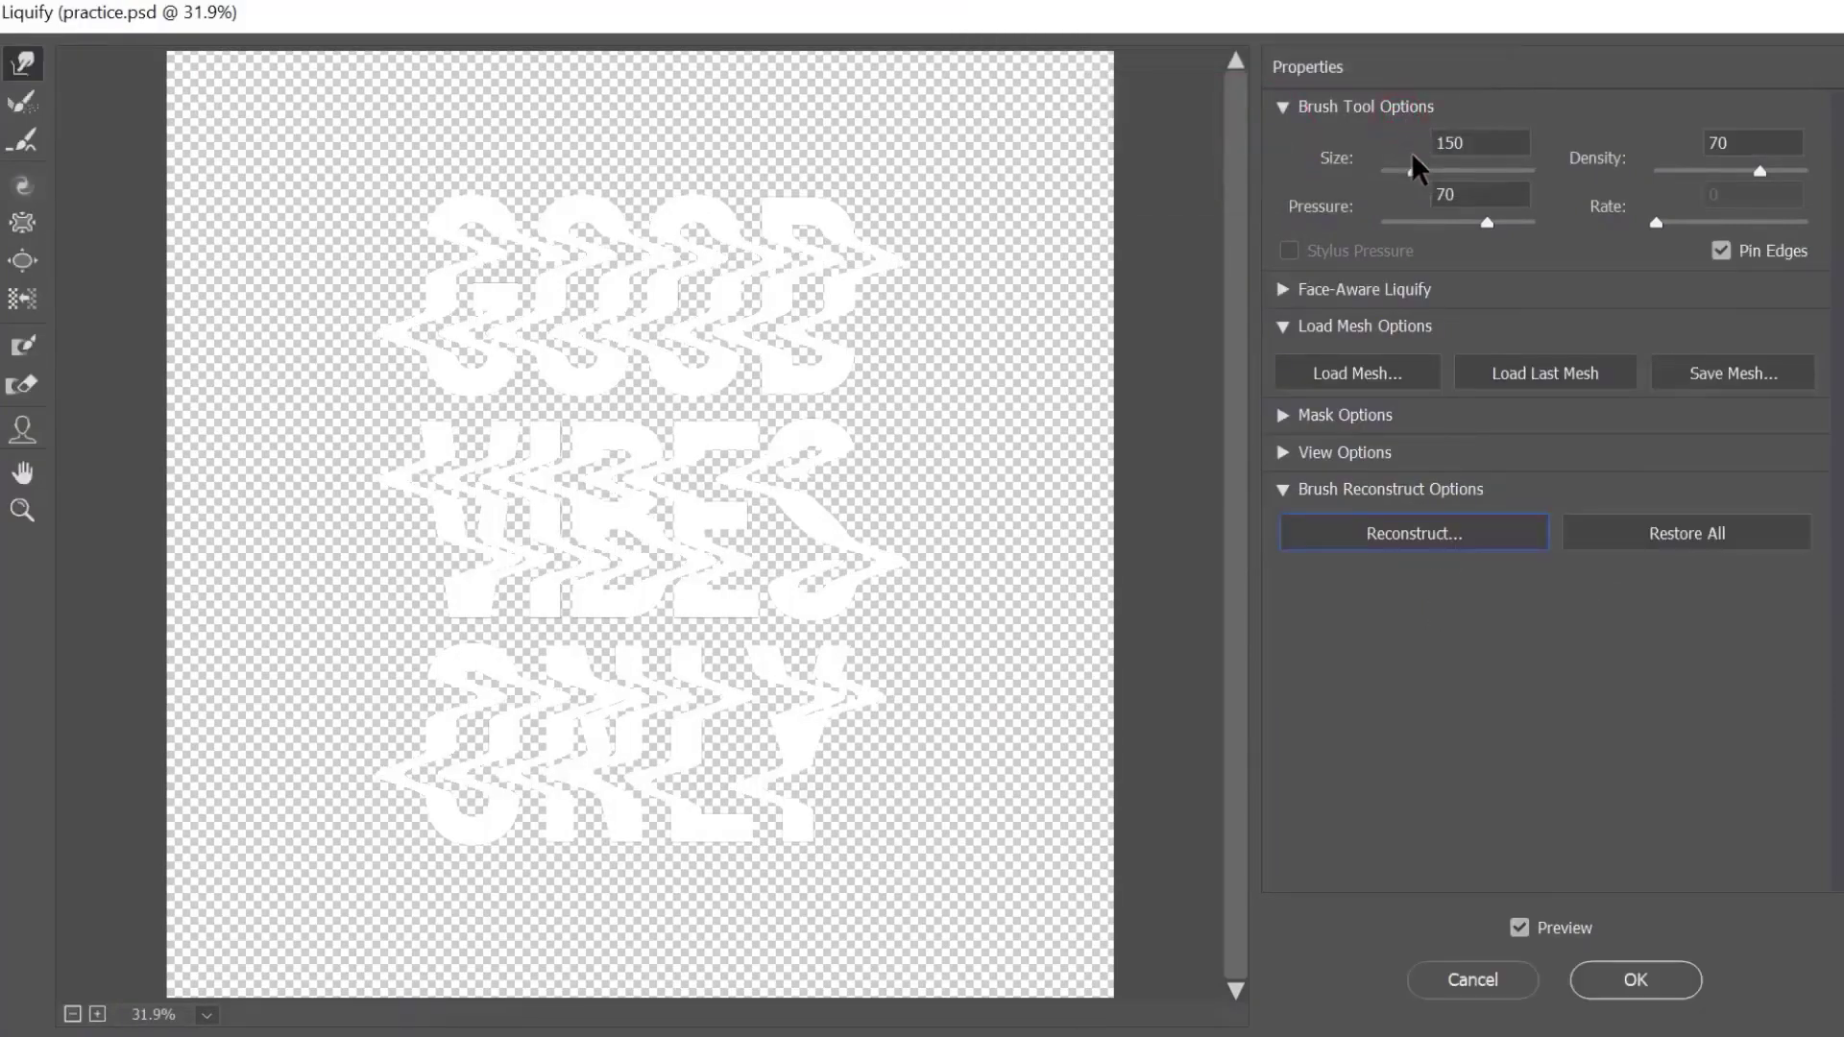
{"action": "left_click", "coordinate": [1639, 978]}
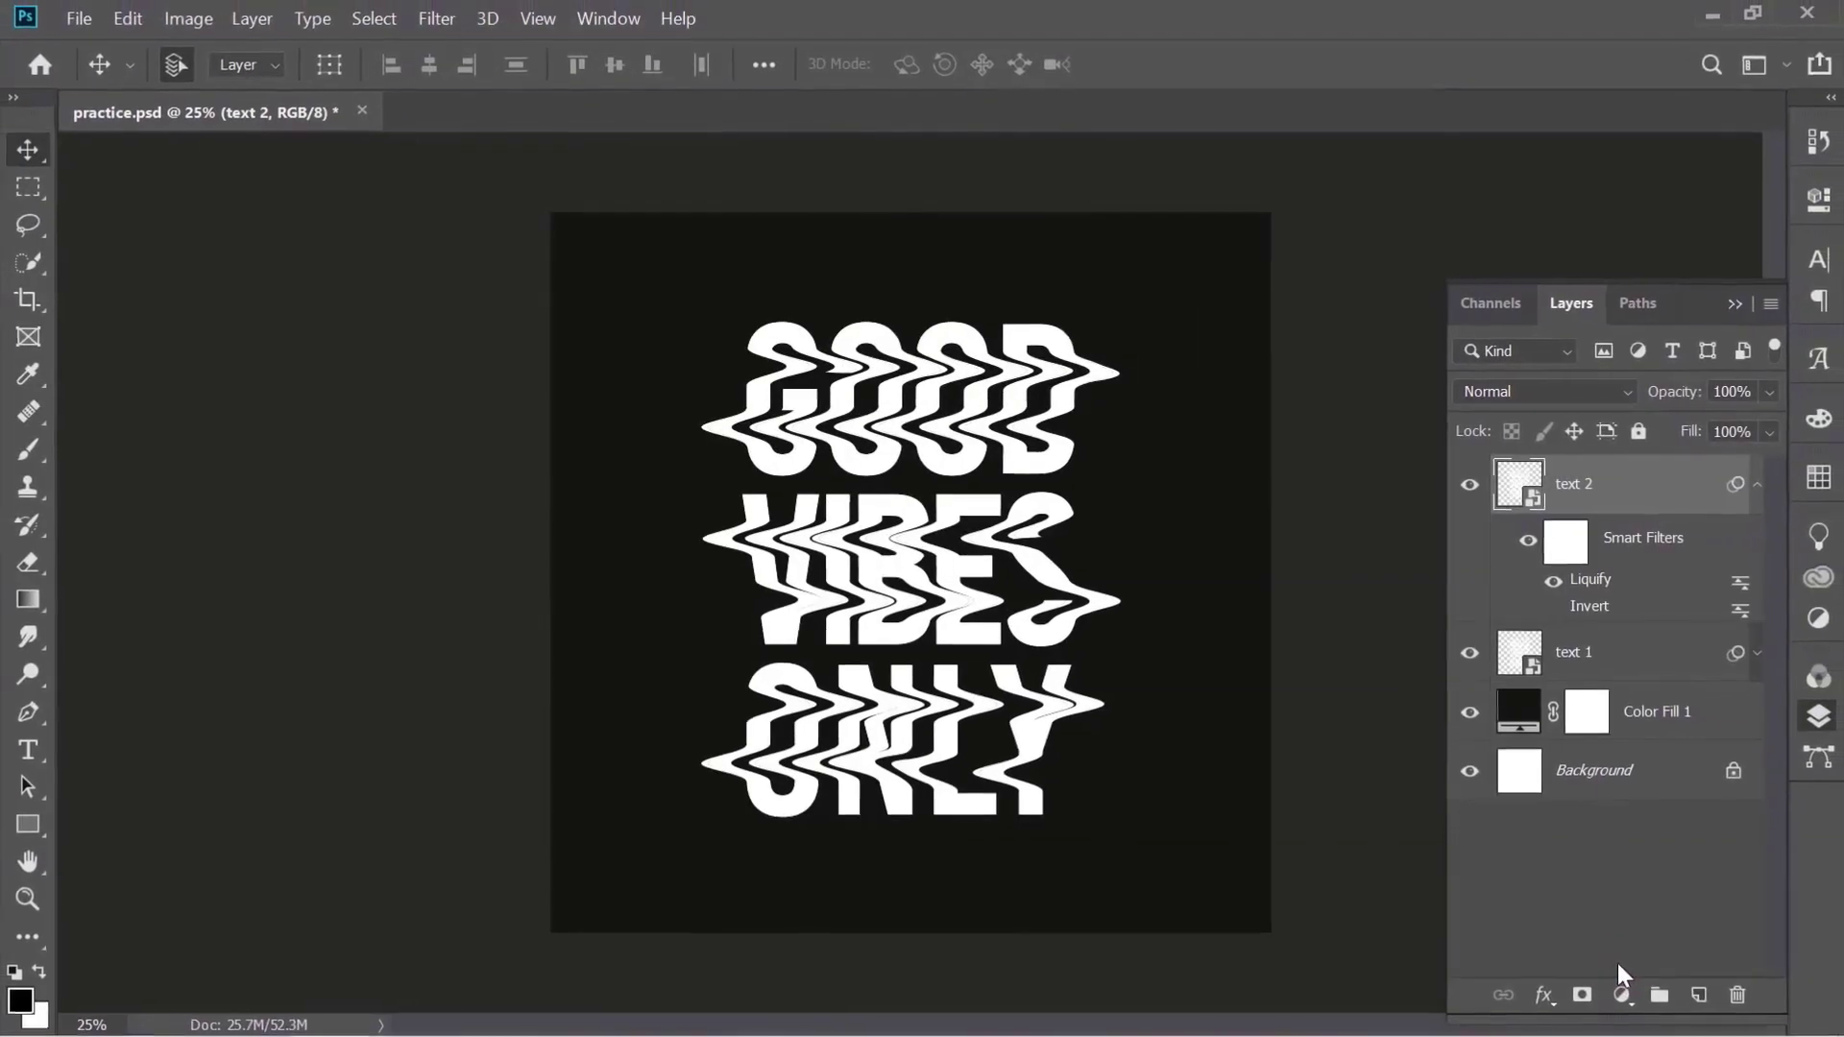
{"action": "left_click", "coordinate": [1470, 479]}
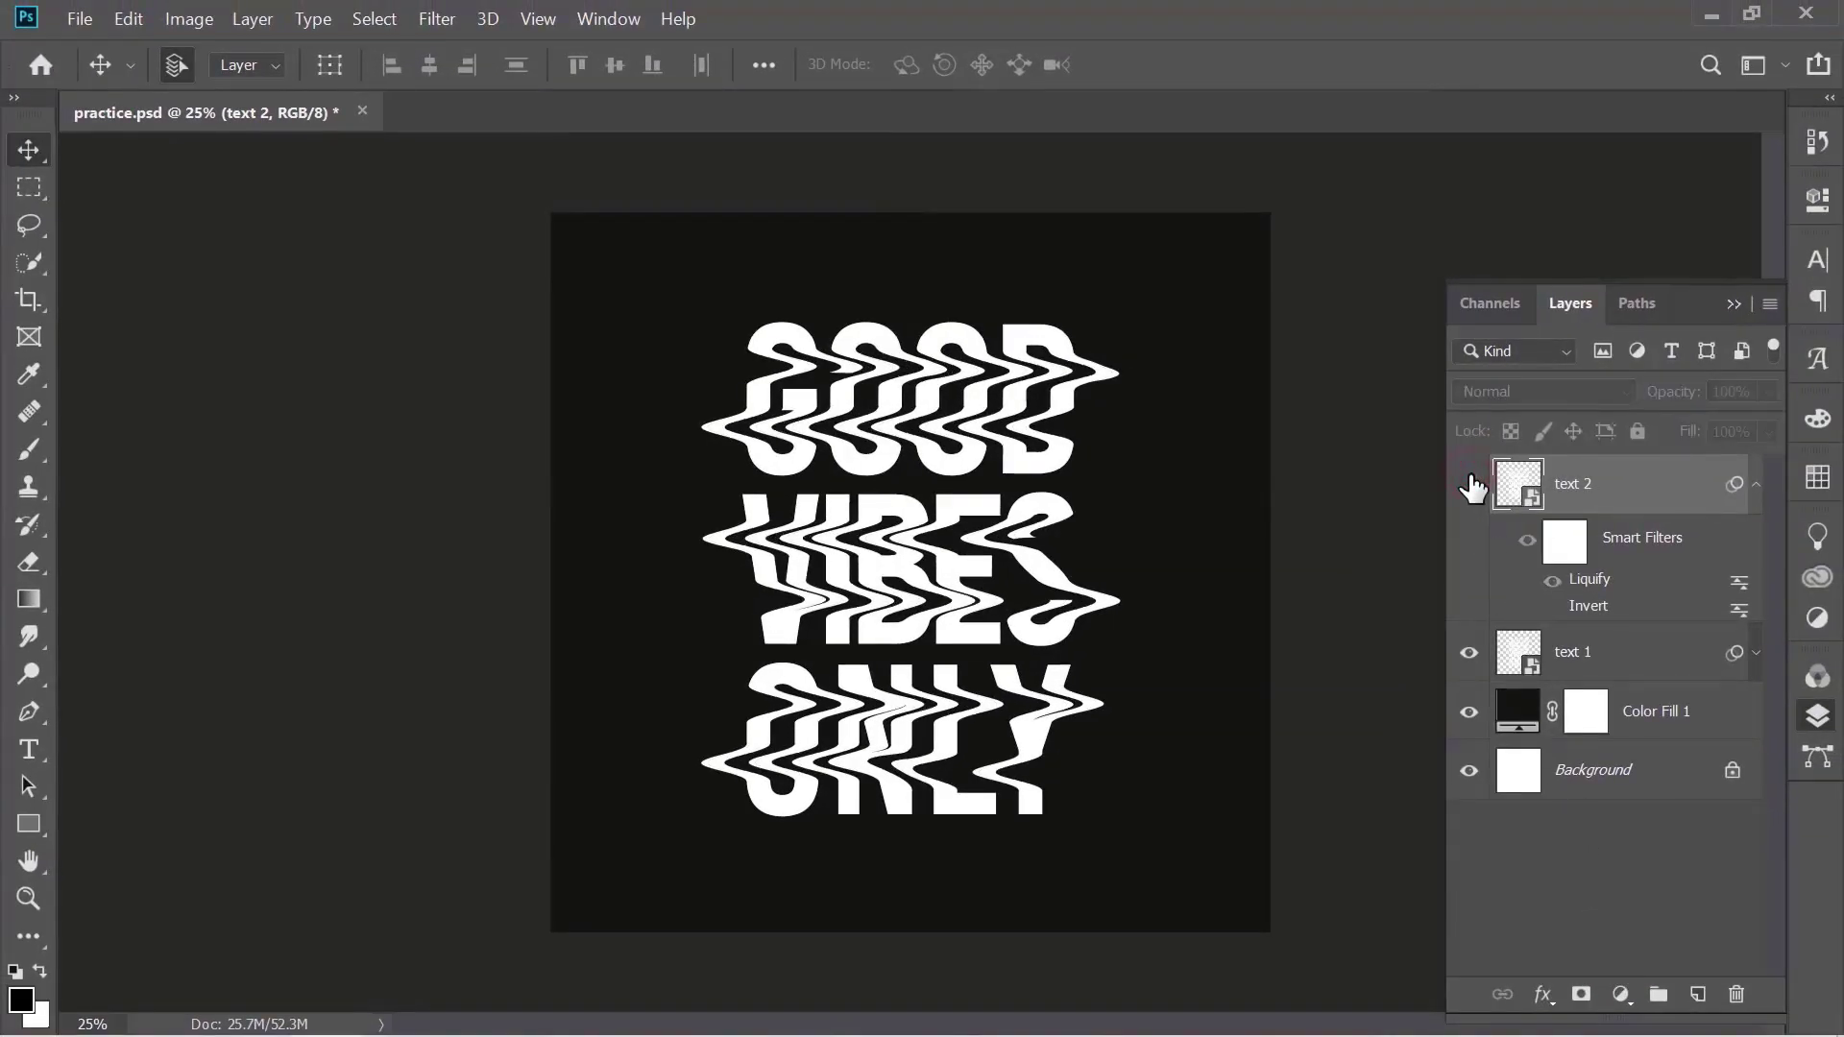
{"action": "left_click", "coordinate": [1469, 482]}
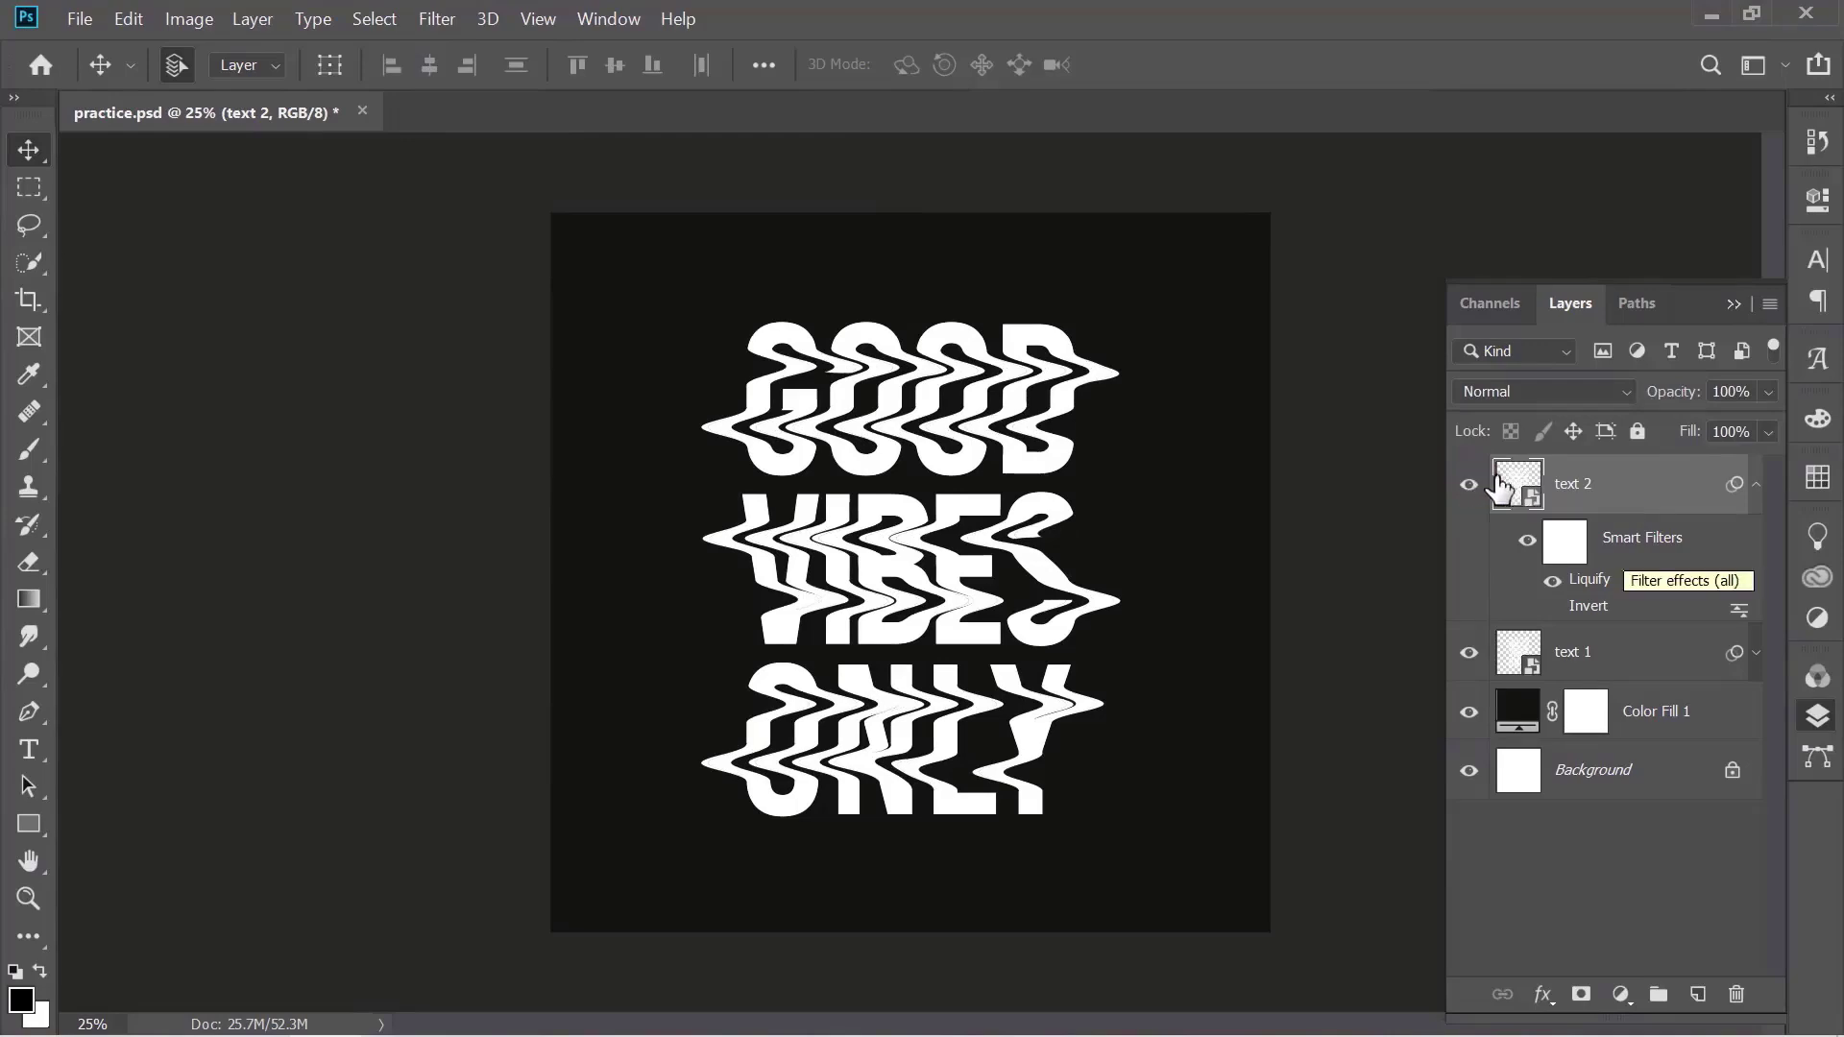
{"action": "left_click", "coordinate": [1756, 486]}
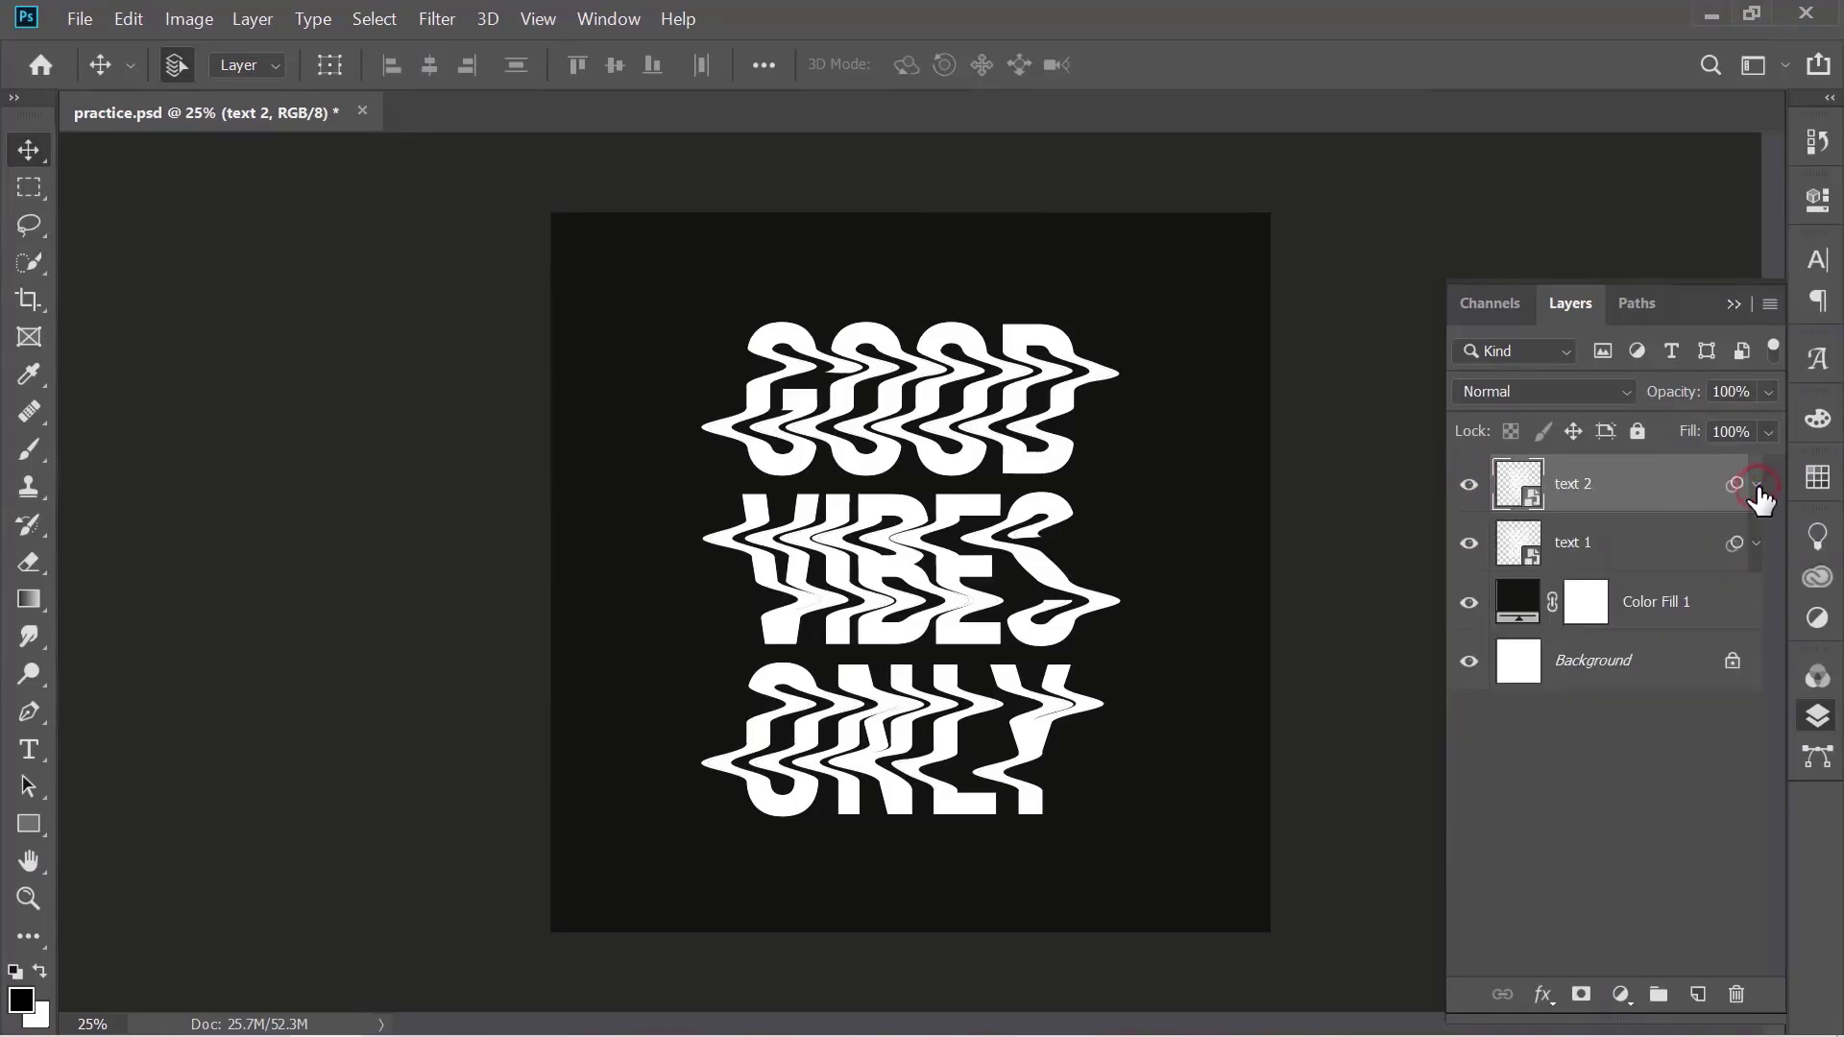
Uncheck the G channel in text 2's Blending Options to create red fringes
{"action": "right_click", "coordinate": [1665, 485]}
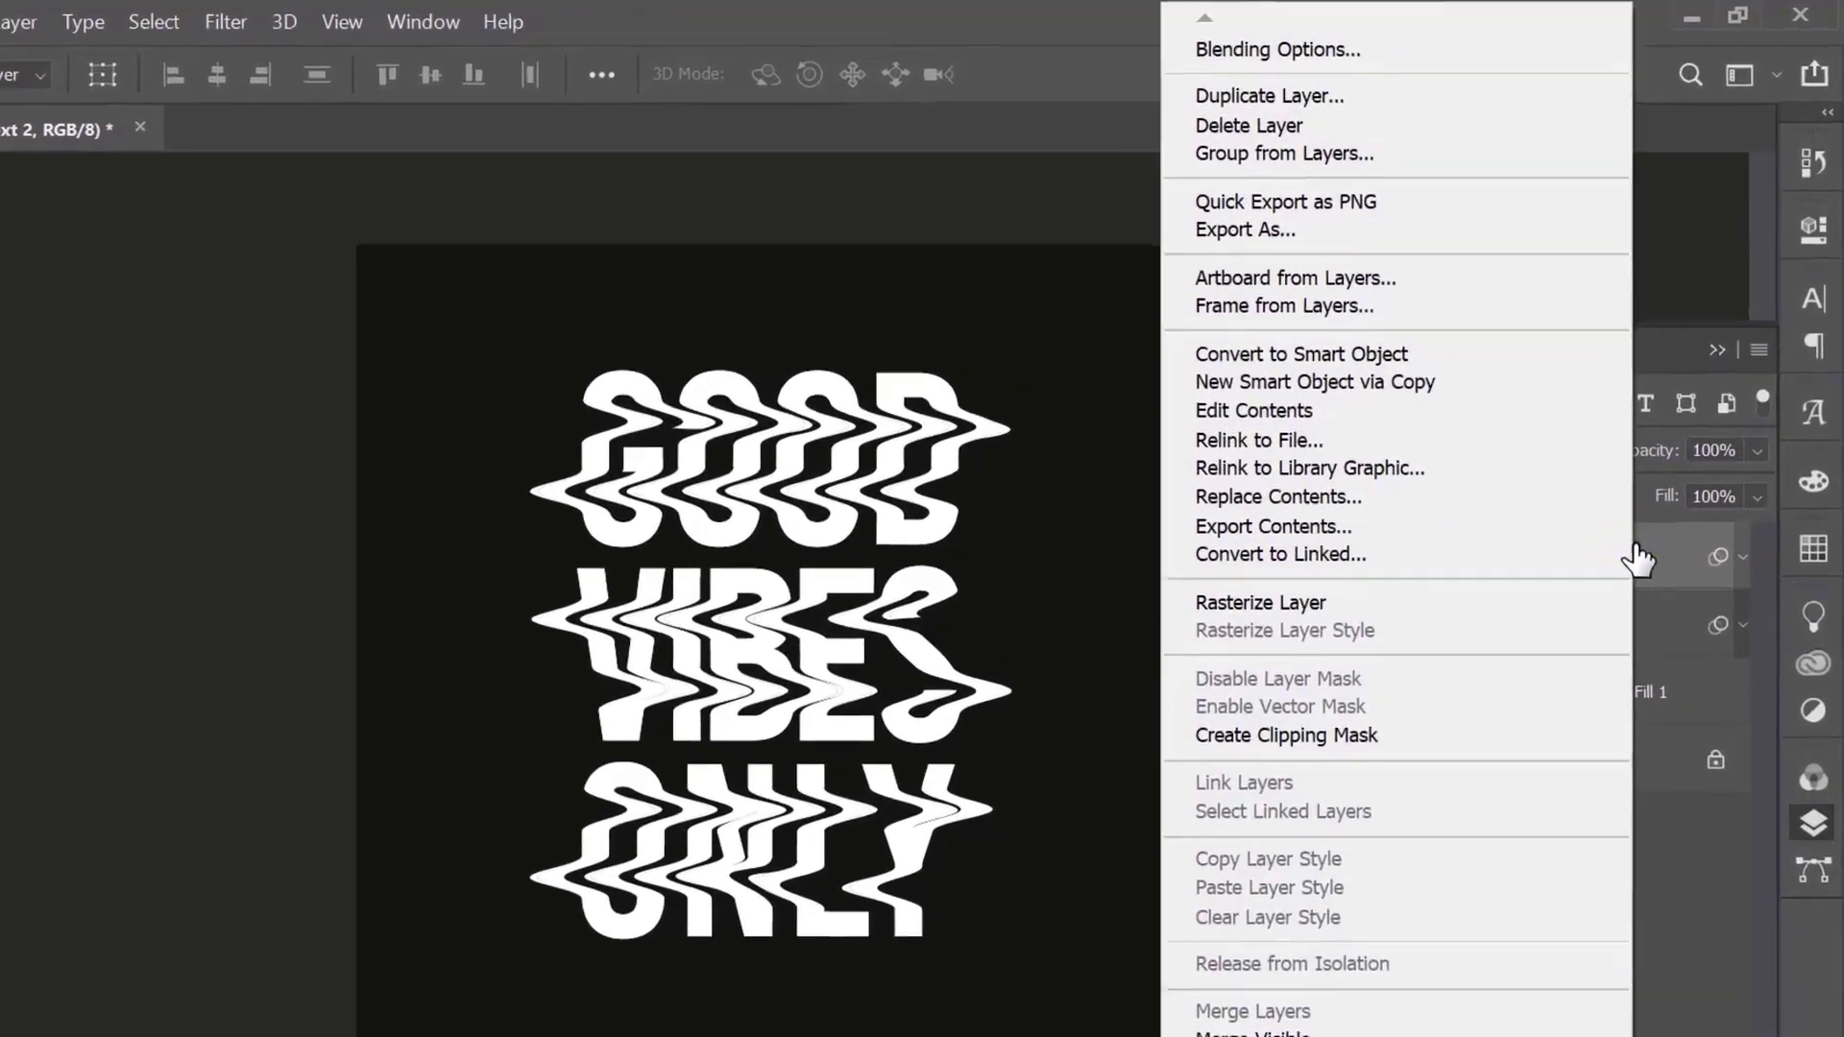
{"action": "left_click", "coordinate": [1308, 53]}
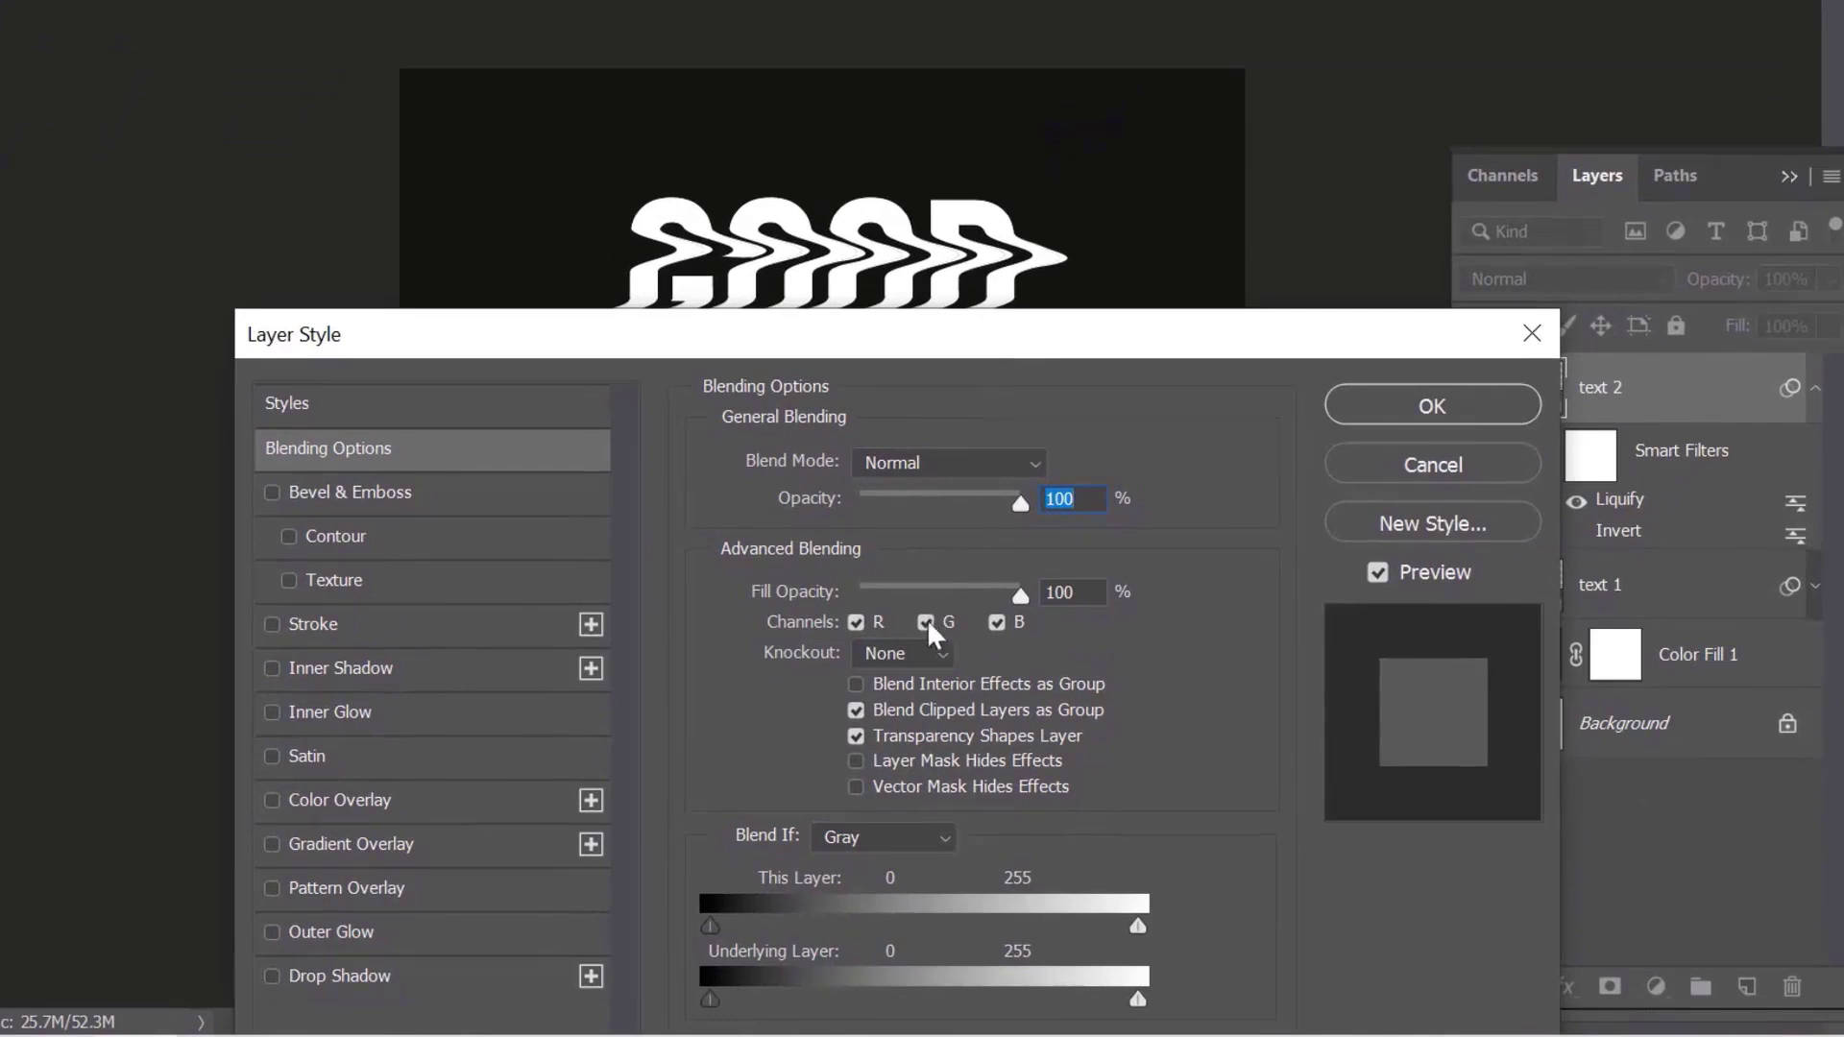
{"action": "left_click", "coordinate": [926, 622]}
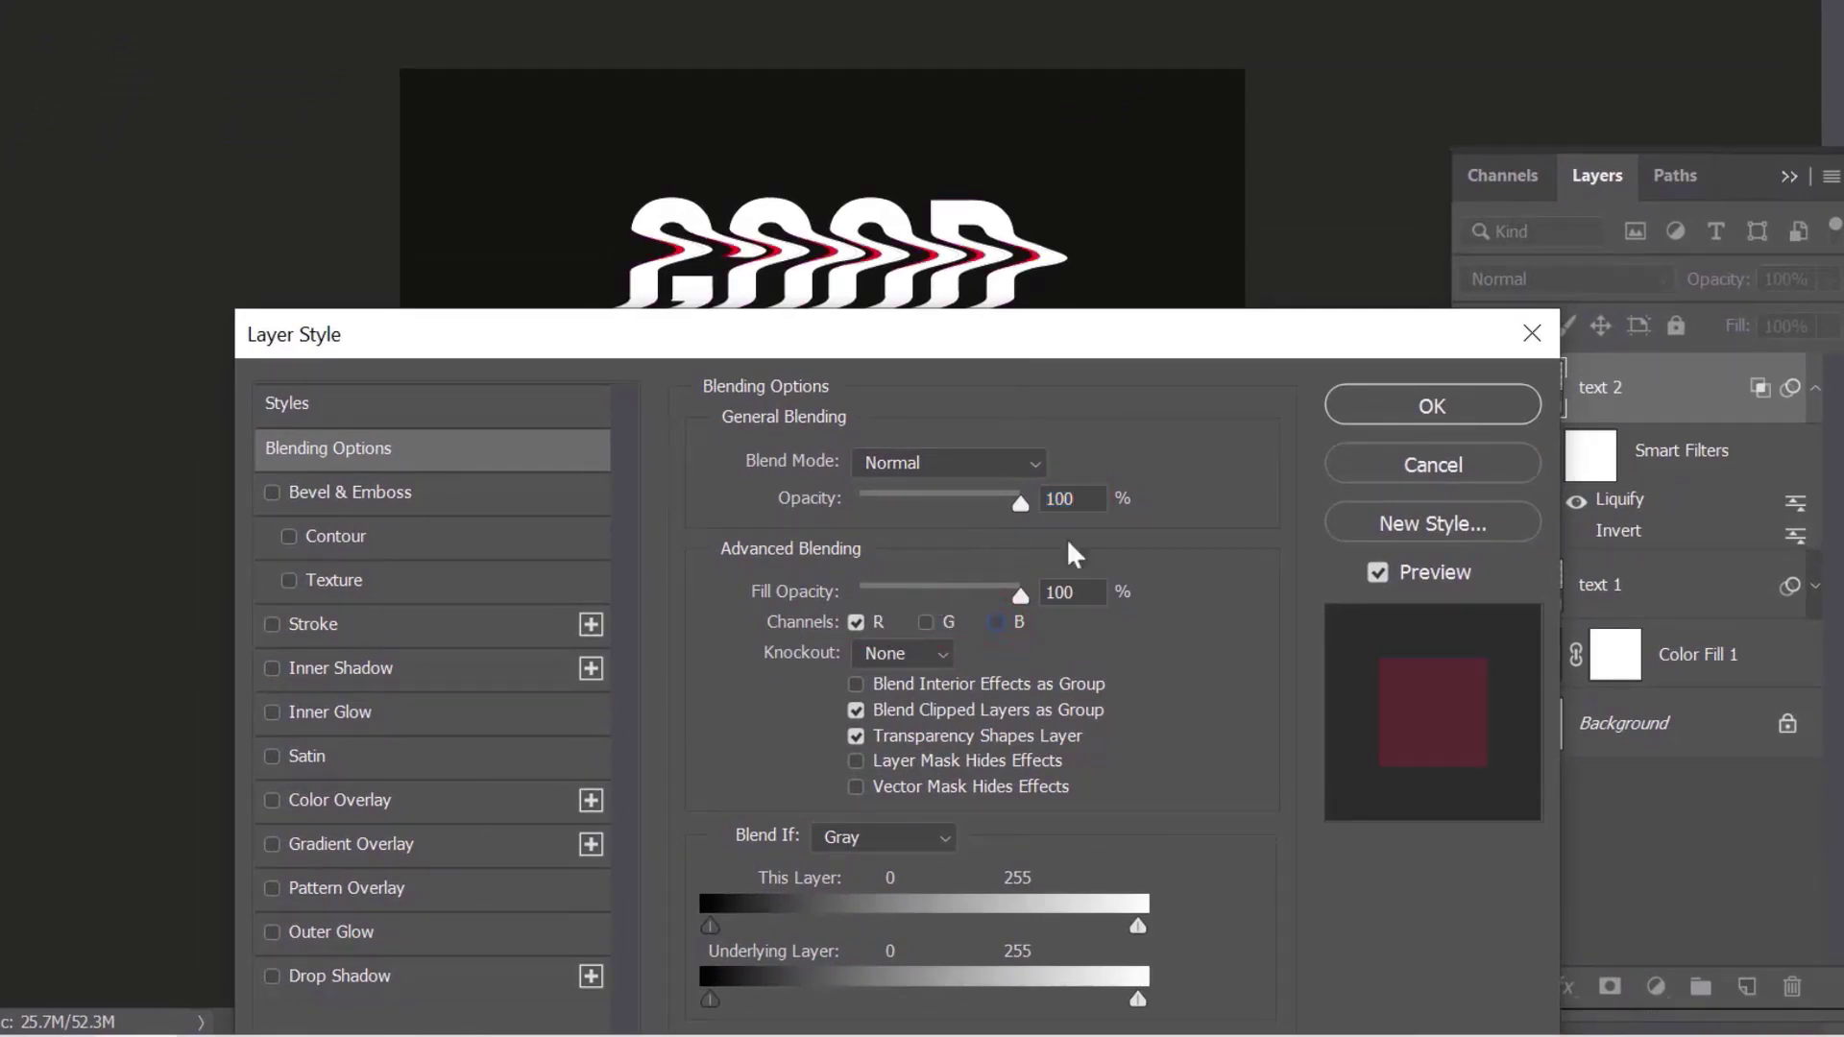
{"action": "left_click", "coordinate": [1397, 409]}
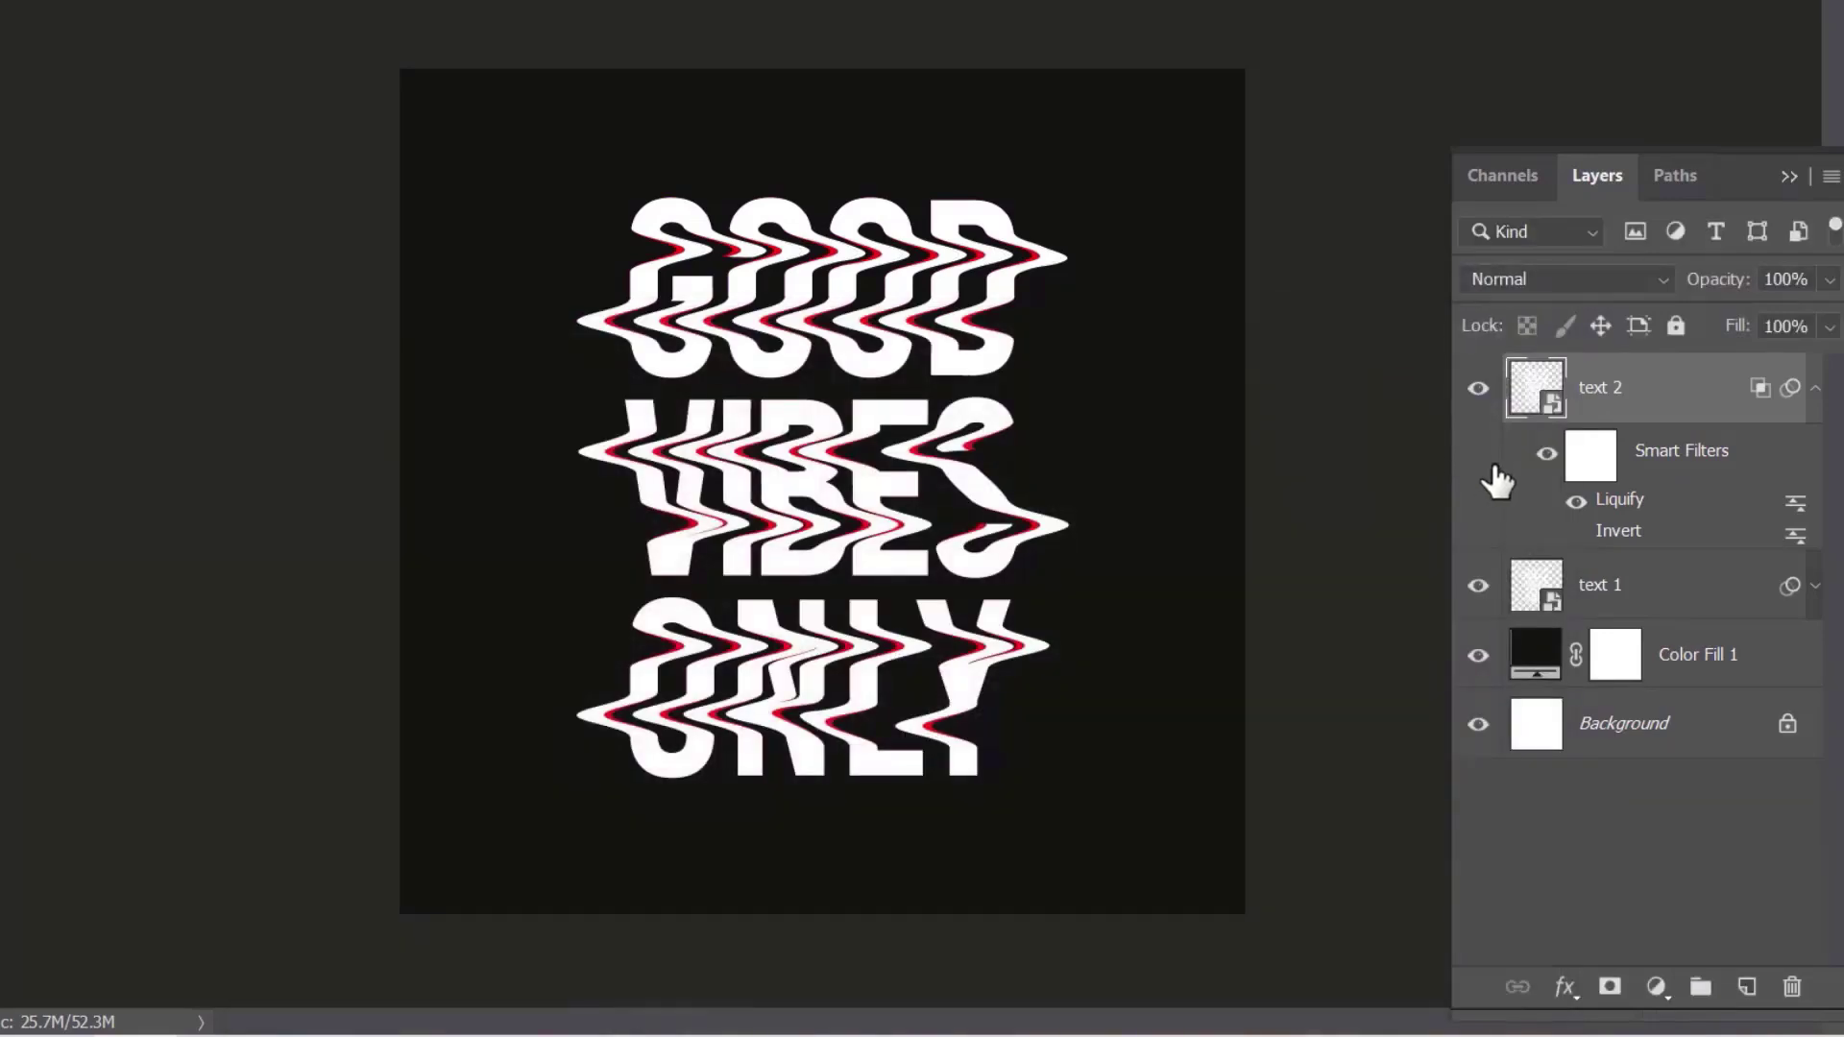
{"action": "left_click", "coordinate": [1654, 585]}
Uncheck the R channel in text 1's Blending Options to add cyan fringes
{"action": "right_click", "coordinate": [1654, 586]}
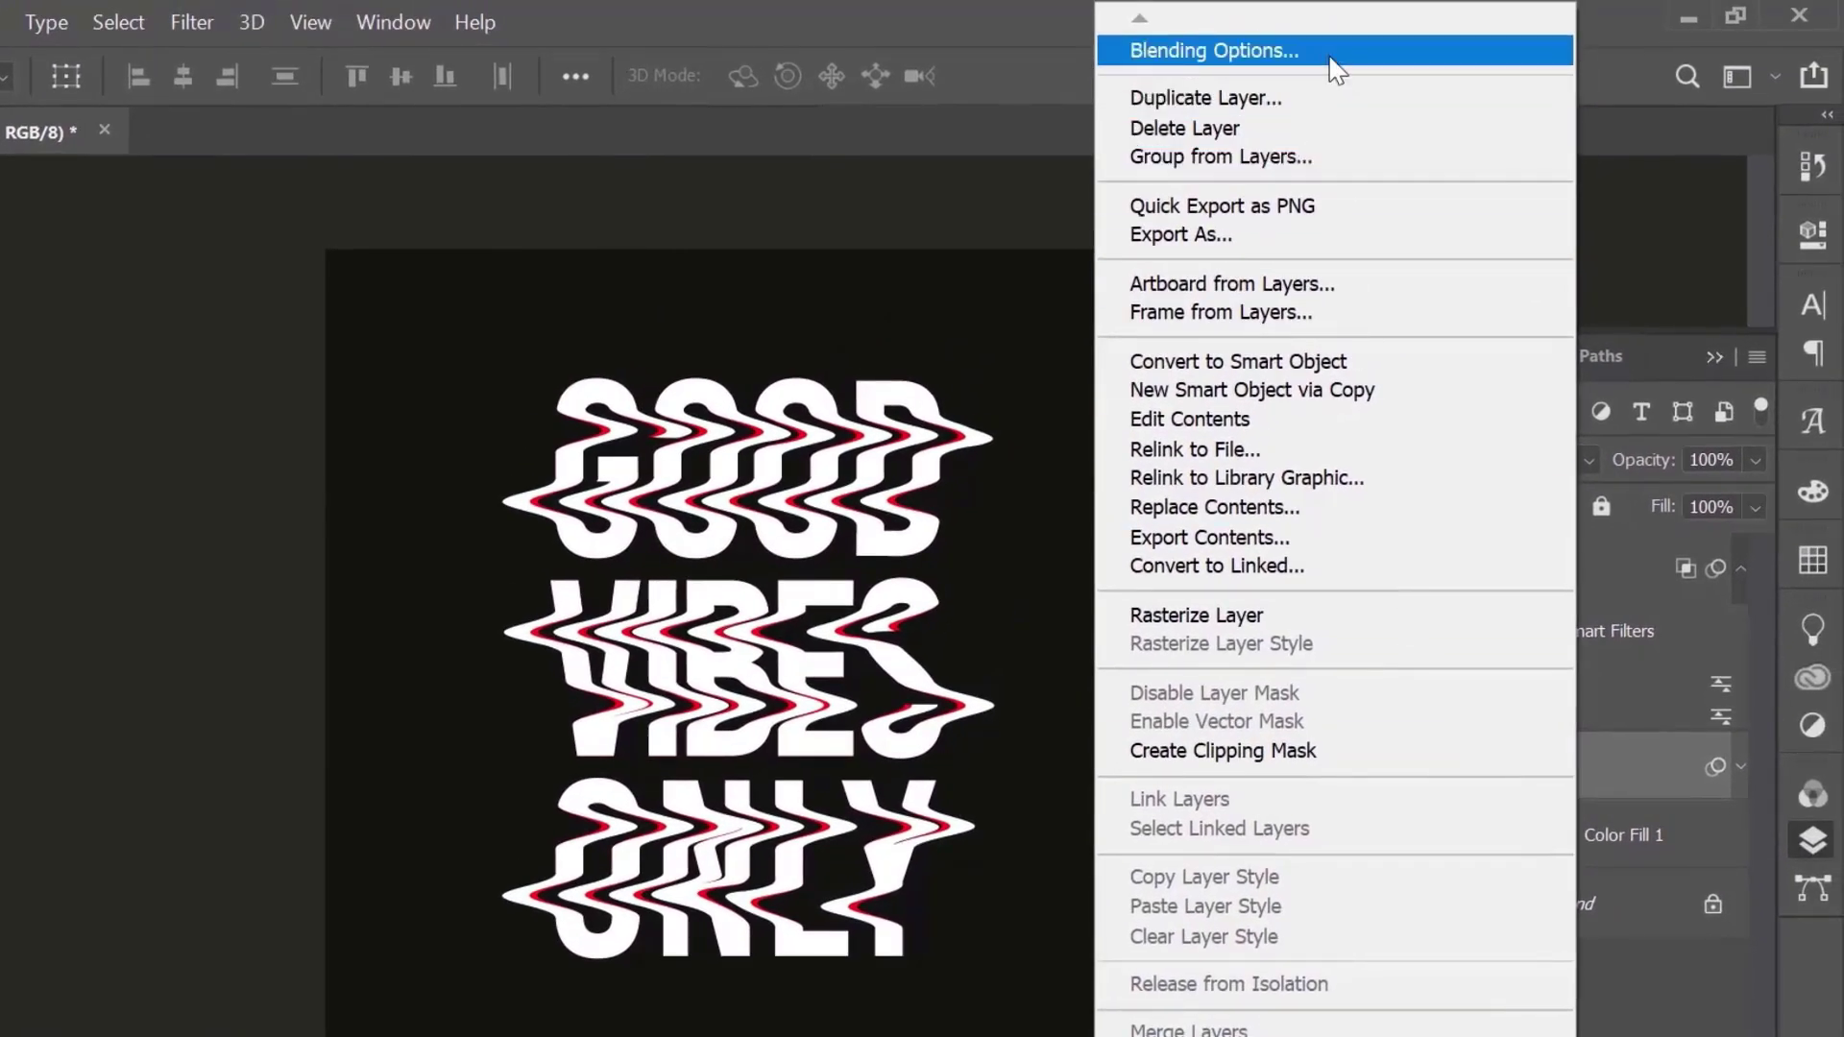
{"action": "left_click", "coordinate": [1328, 50]}
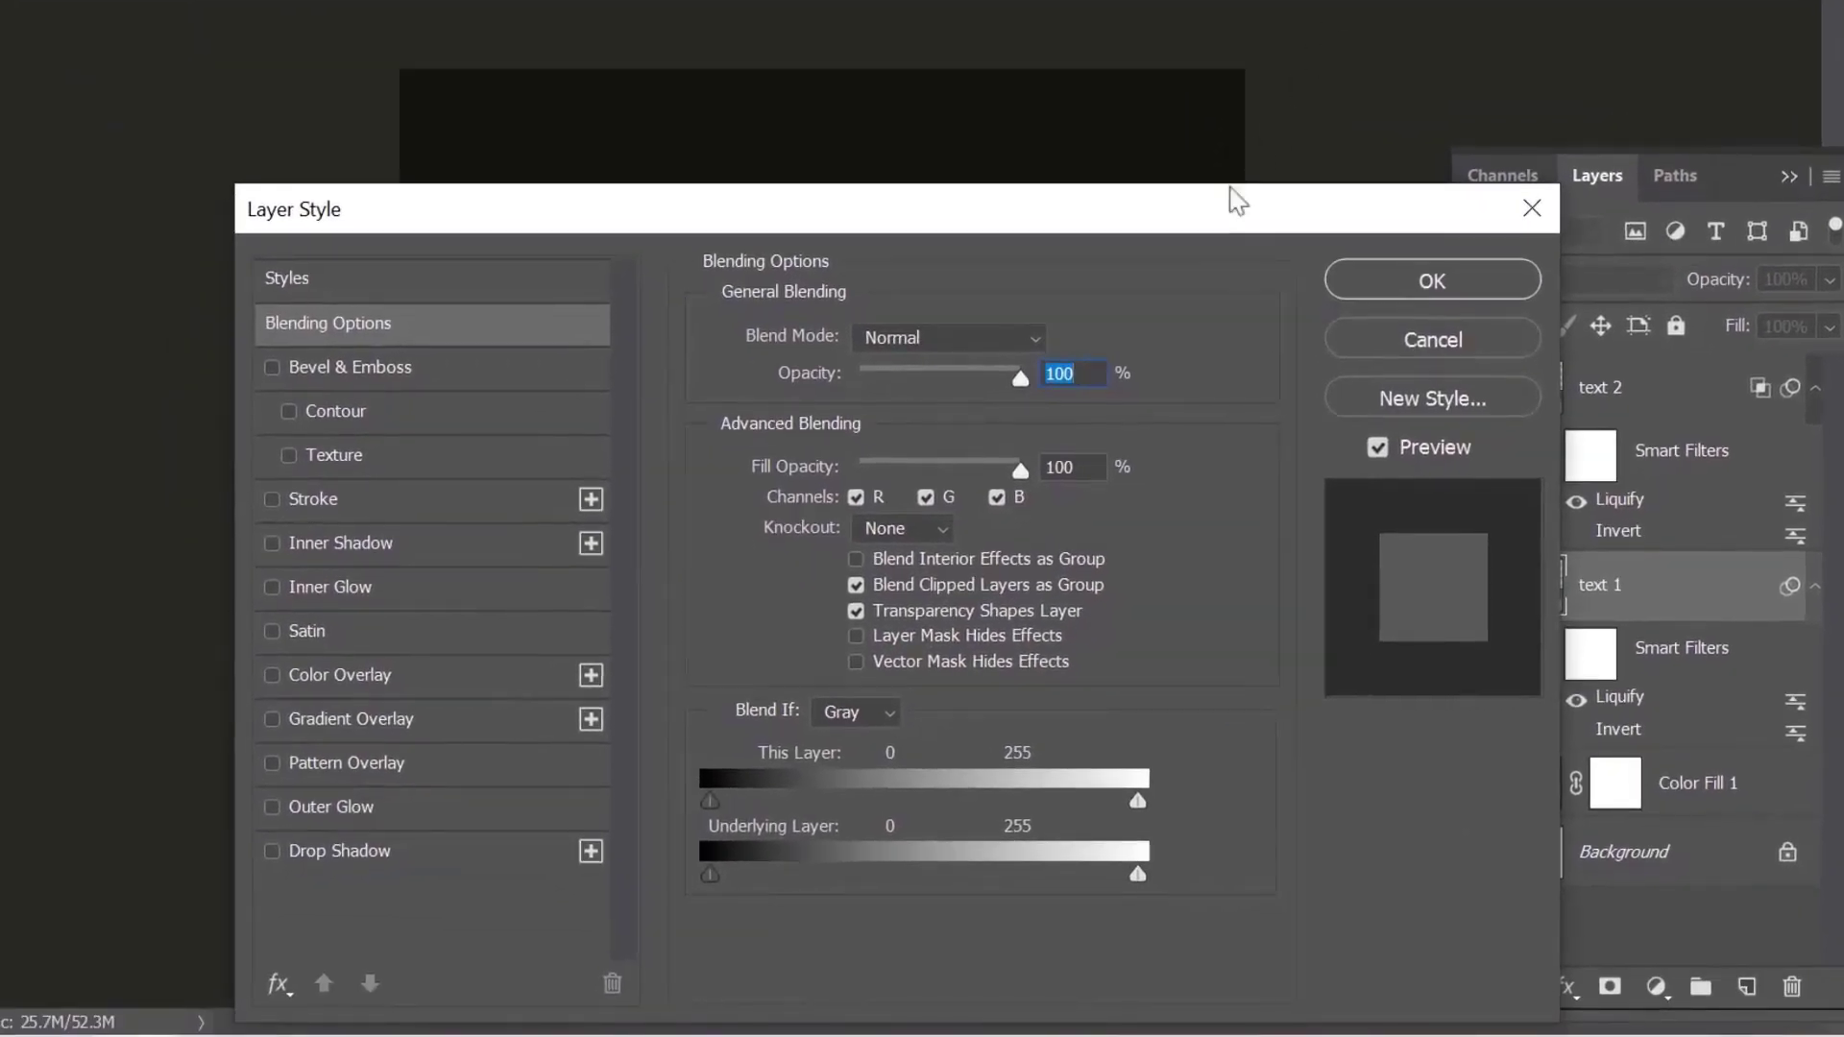
{"action": "left_click_drag", "start_coordinate": [1238, 201], "coordinate": [1141, 405]}
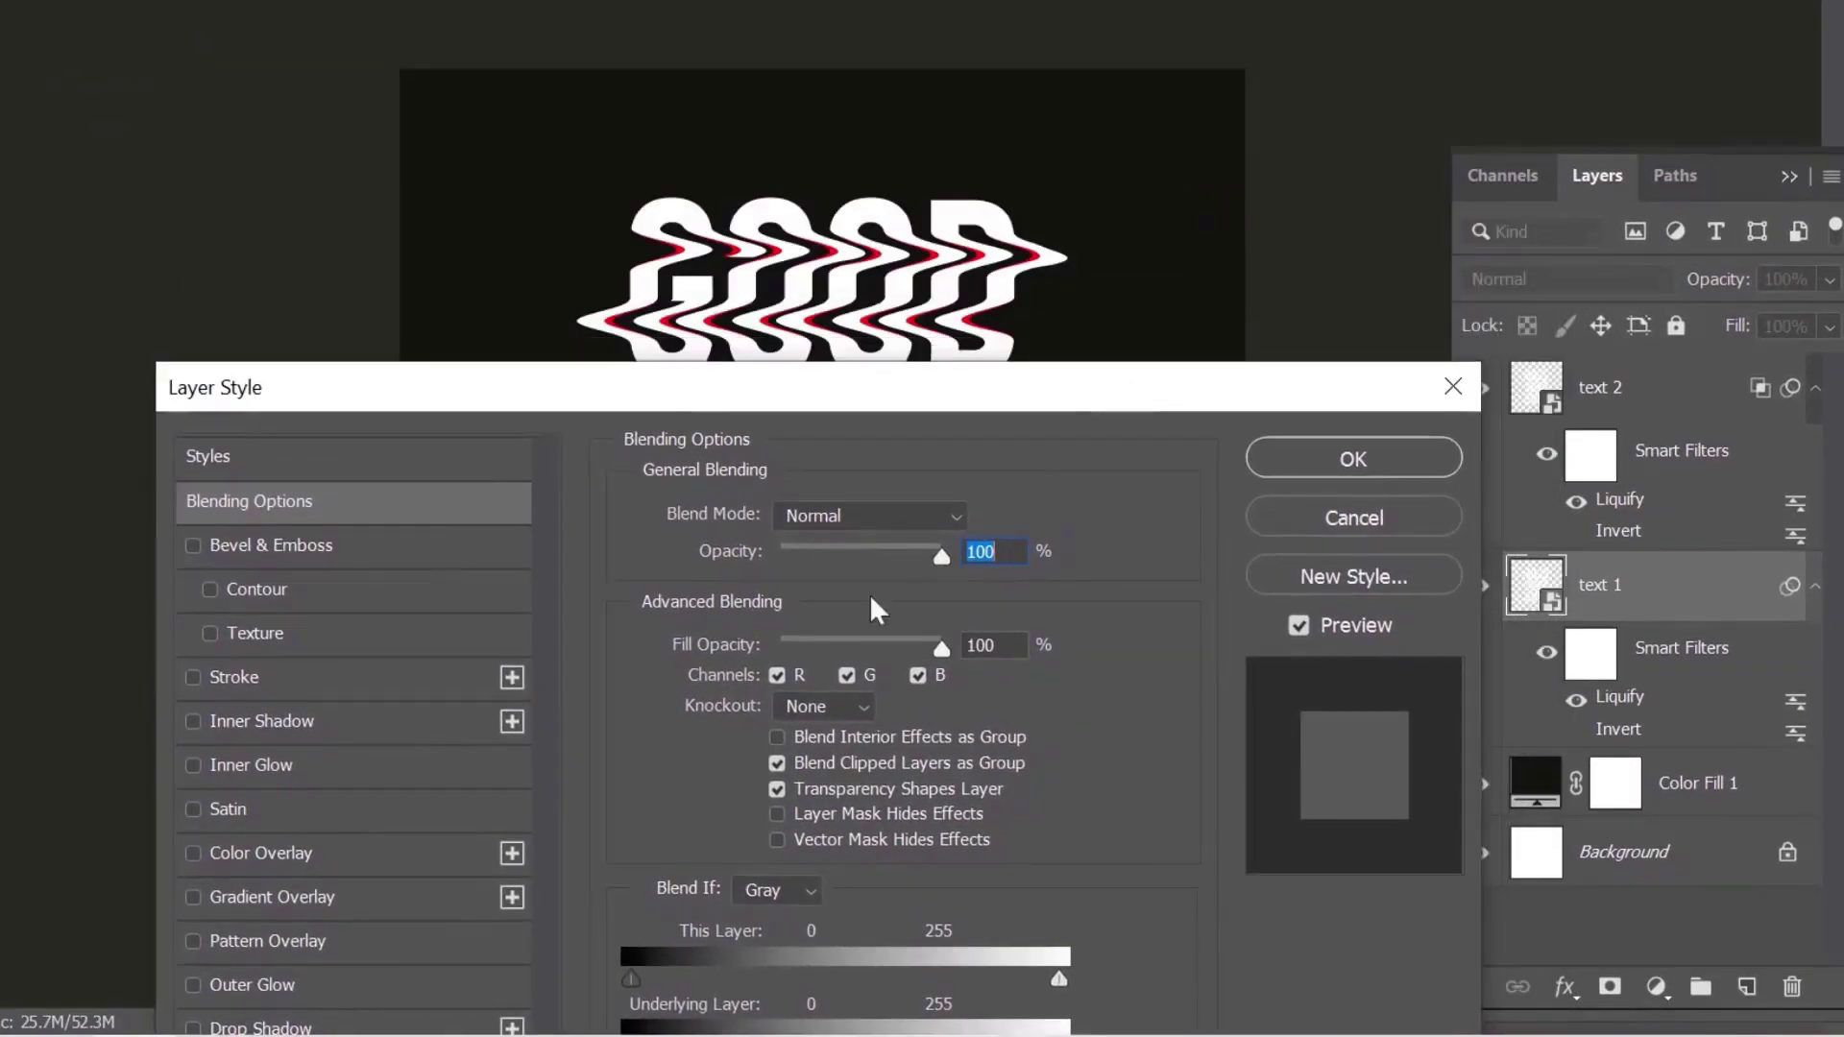
{"action": "left_click", "coordinate": [776, 674]}
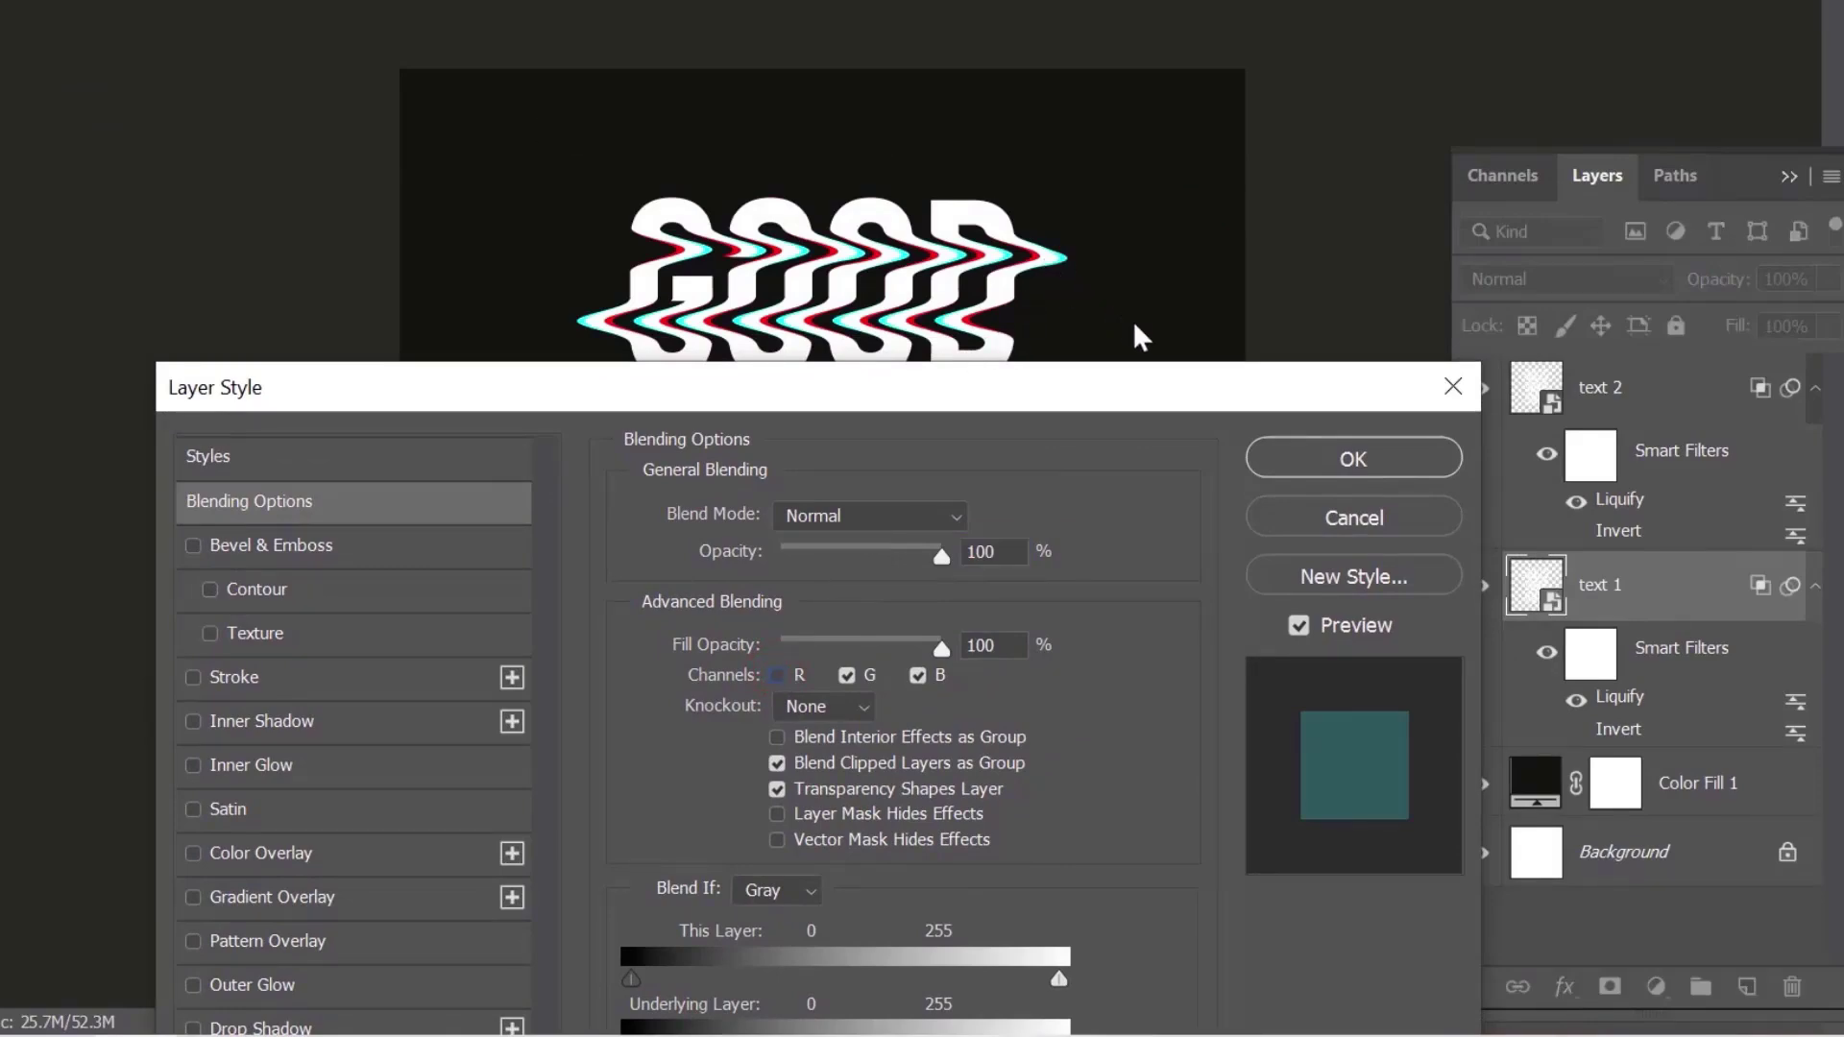
{"action": "left_click", "coordinate": [1337, 458]}
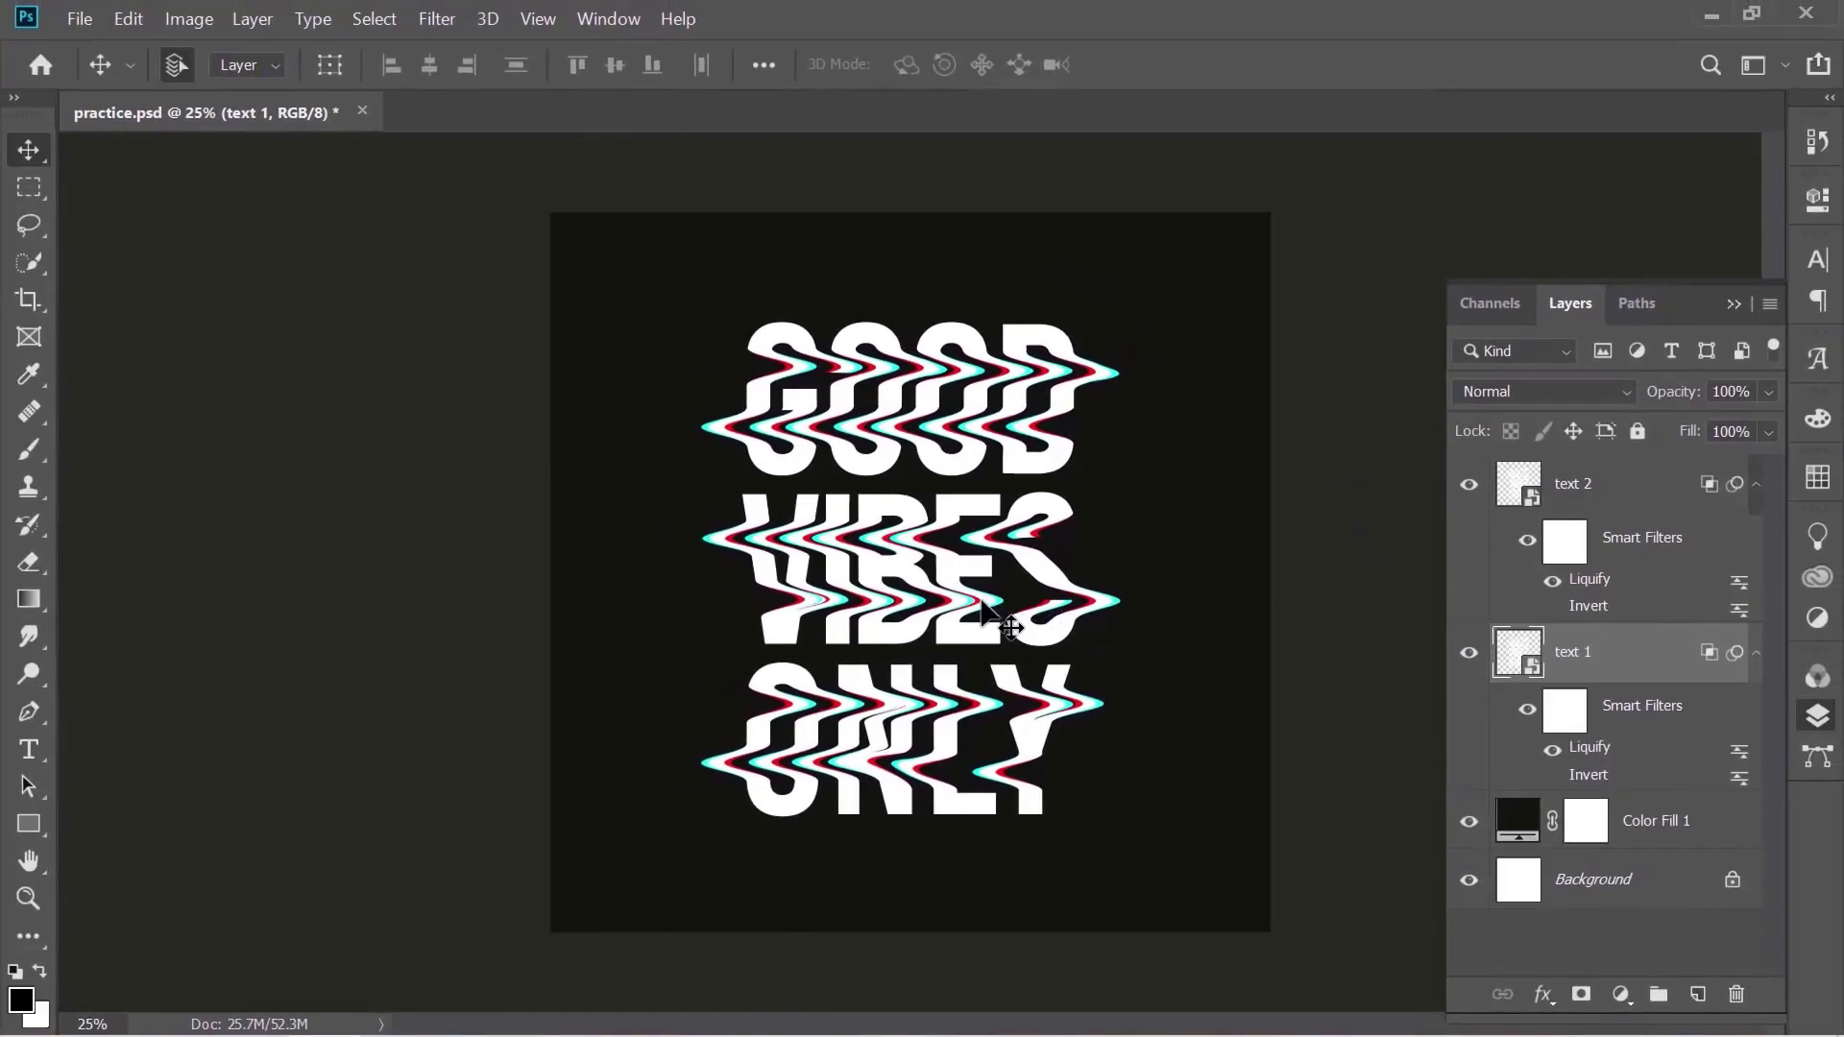
Select text 1 and text 2 together and convert them into one smart object
{"action": "left_click", "coordinate": [1757, 652]}
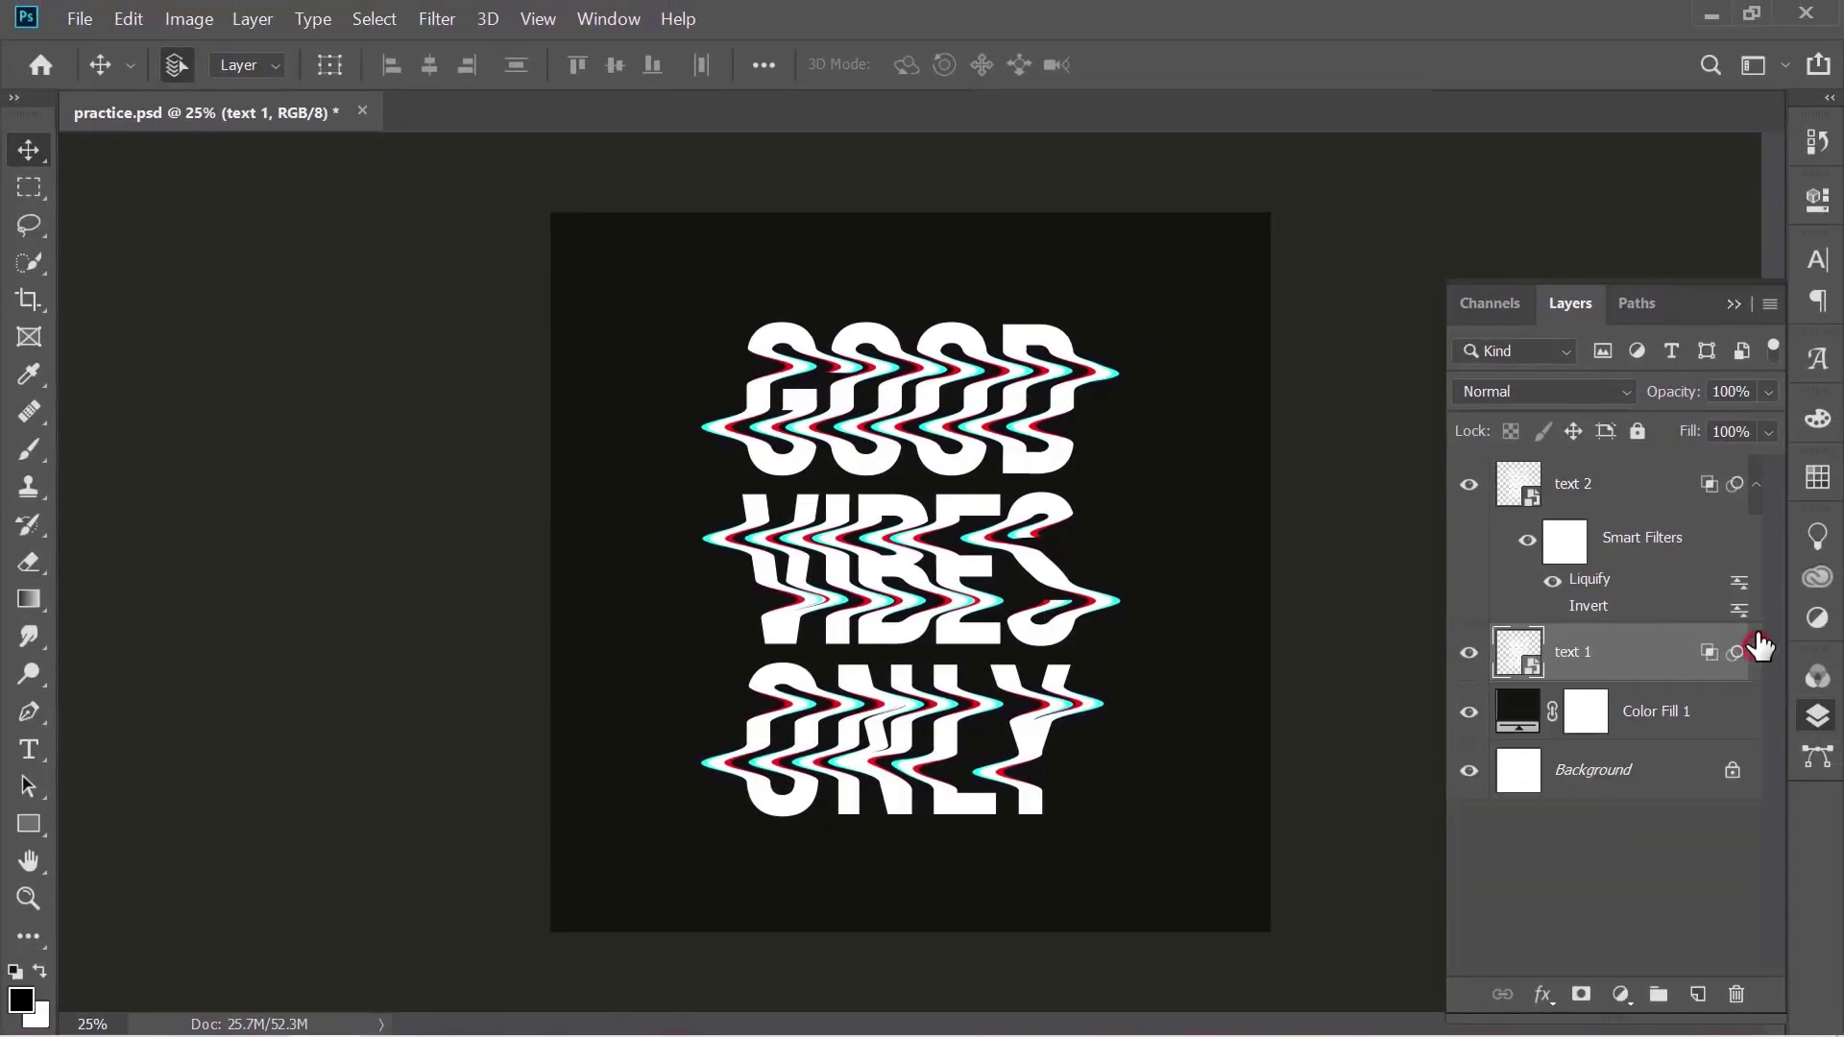
{"action": "left_click", "coordinate": [1756, 490]}
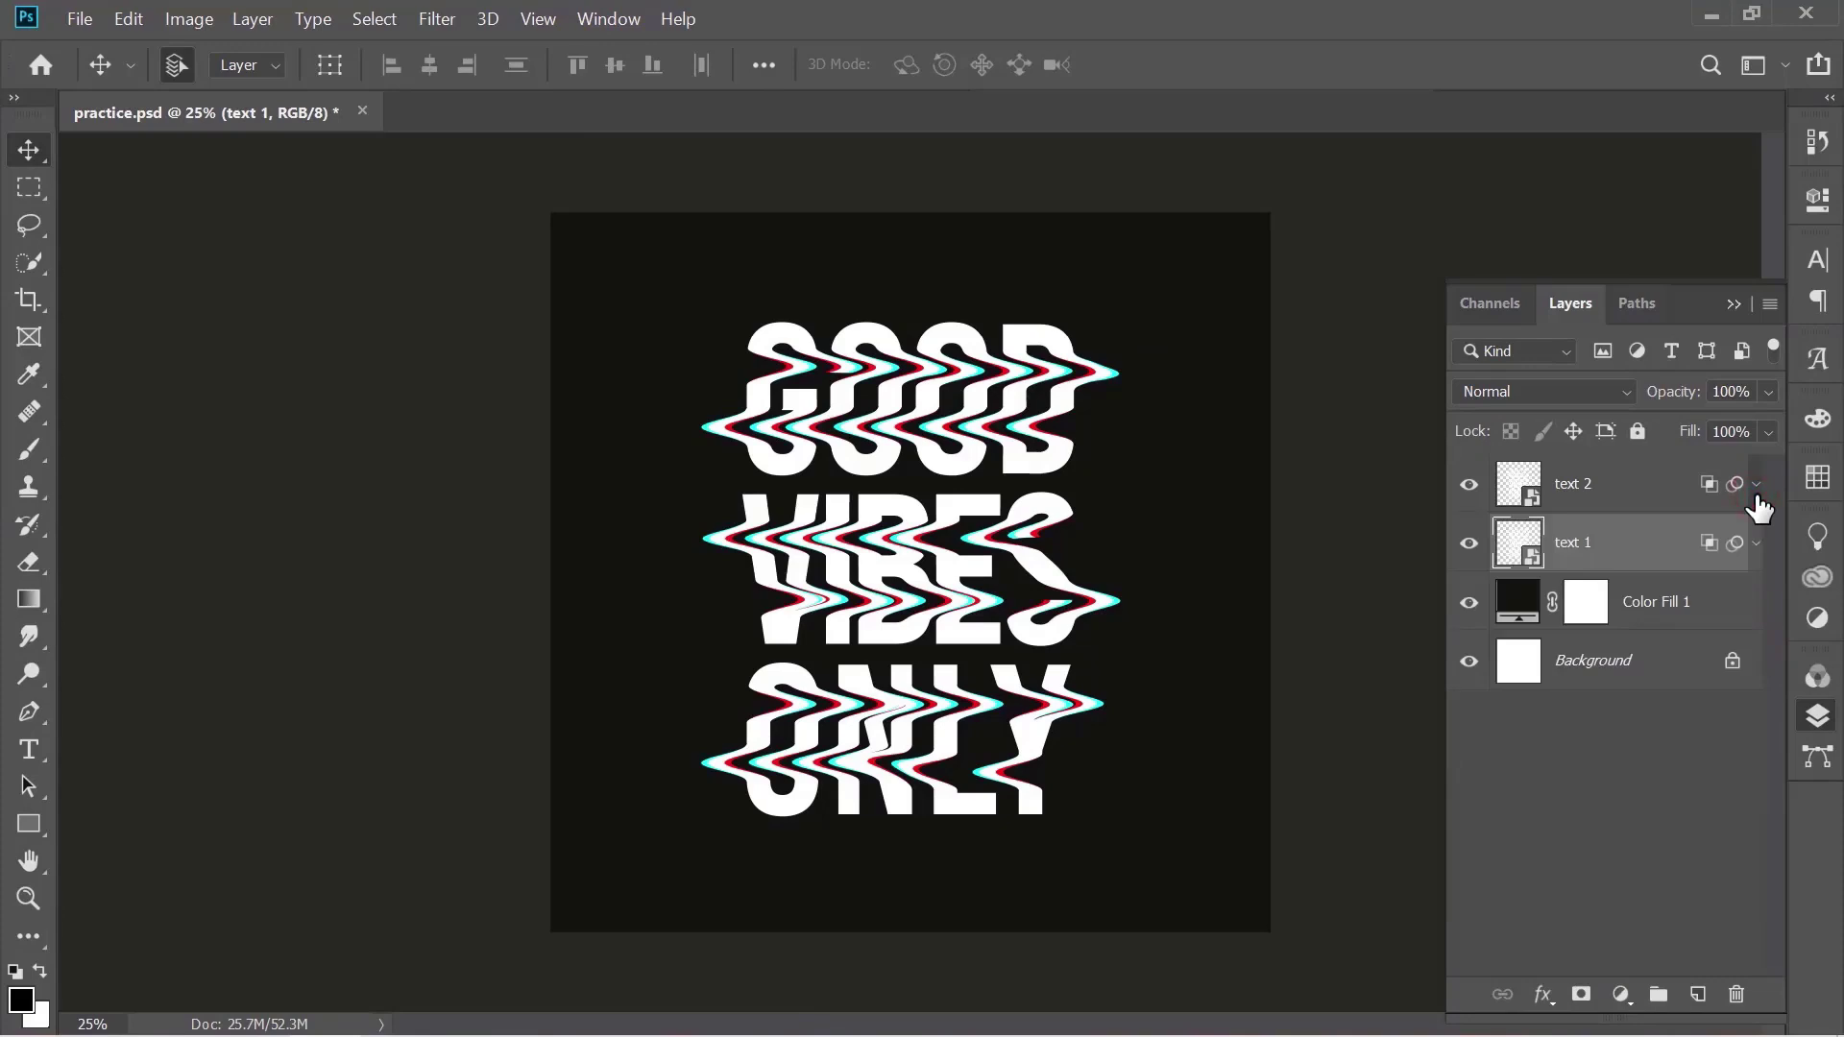
{"action": "left_click", "coordinate": [1628, 488]}
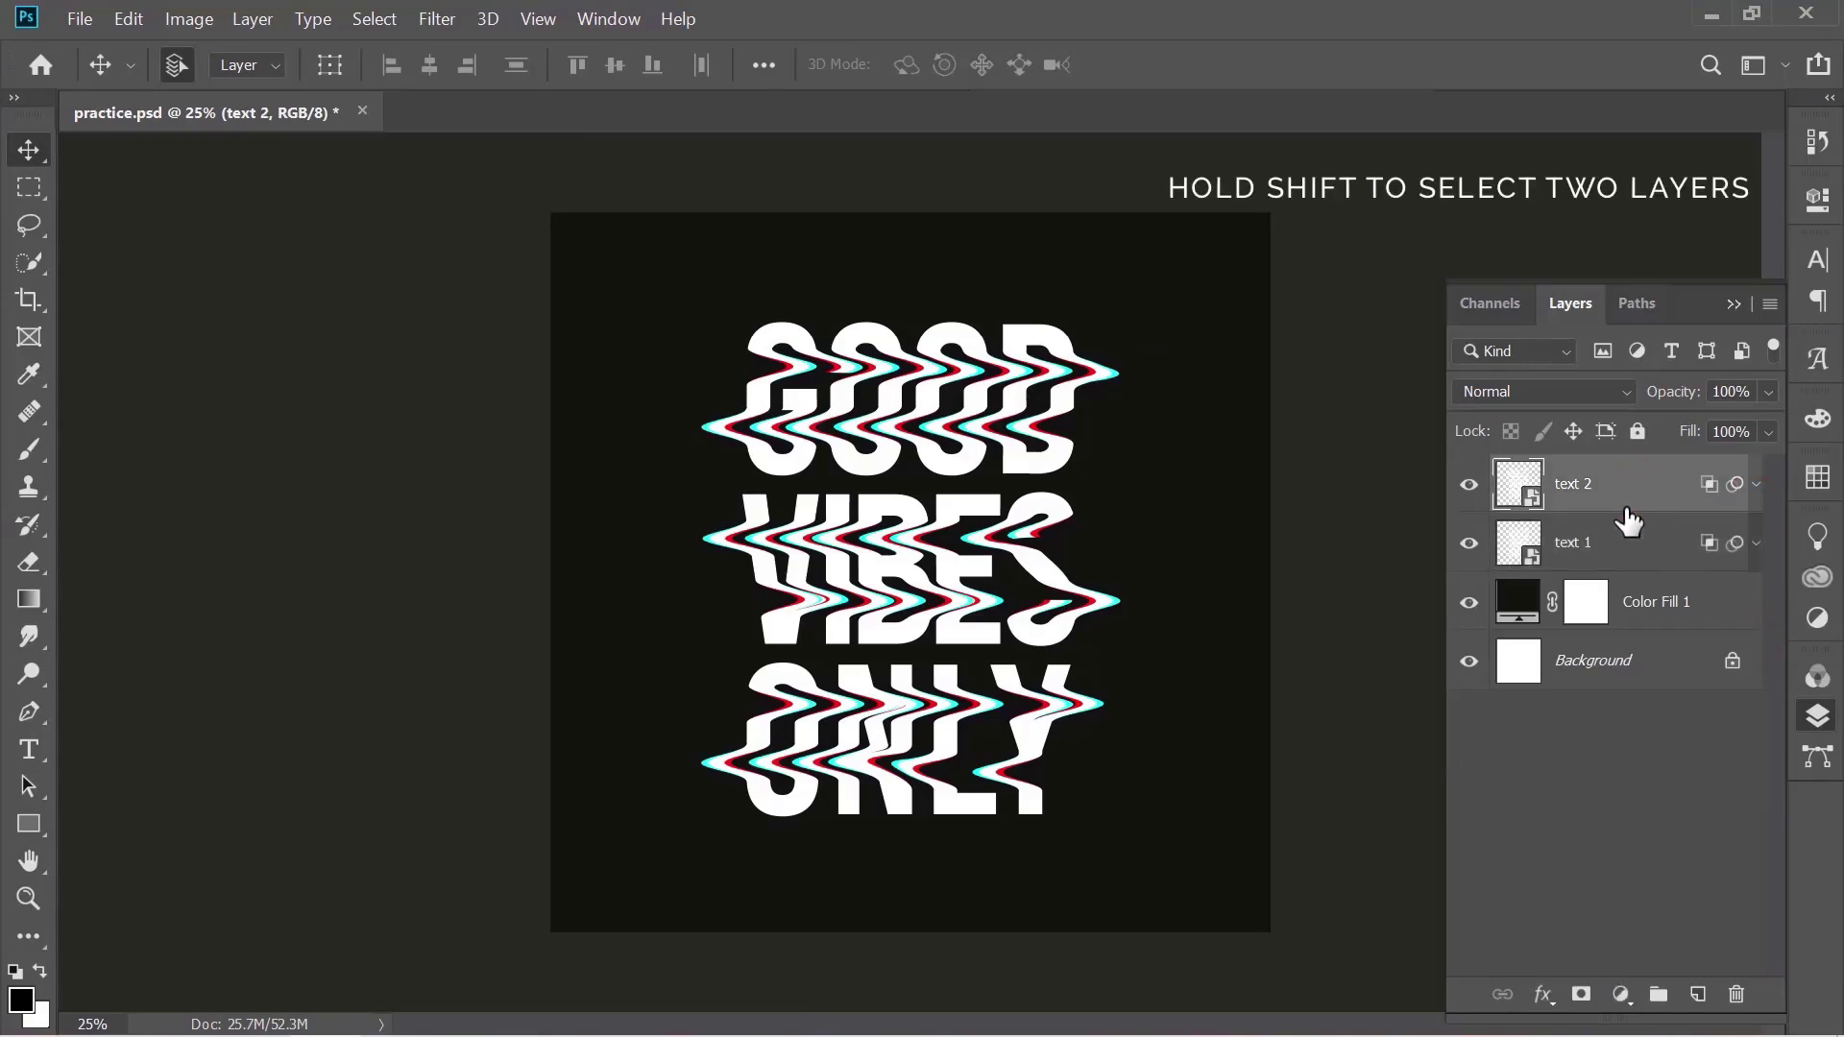
{"action": "left_click", "coordinate": [1624, 540], "text": "shift"}
{"action": "right_click", "coordinate": [1626, 545]}
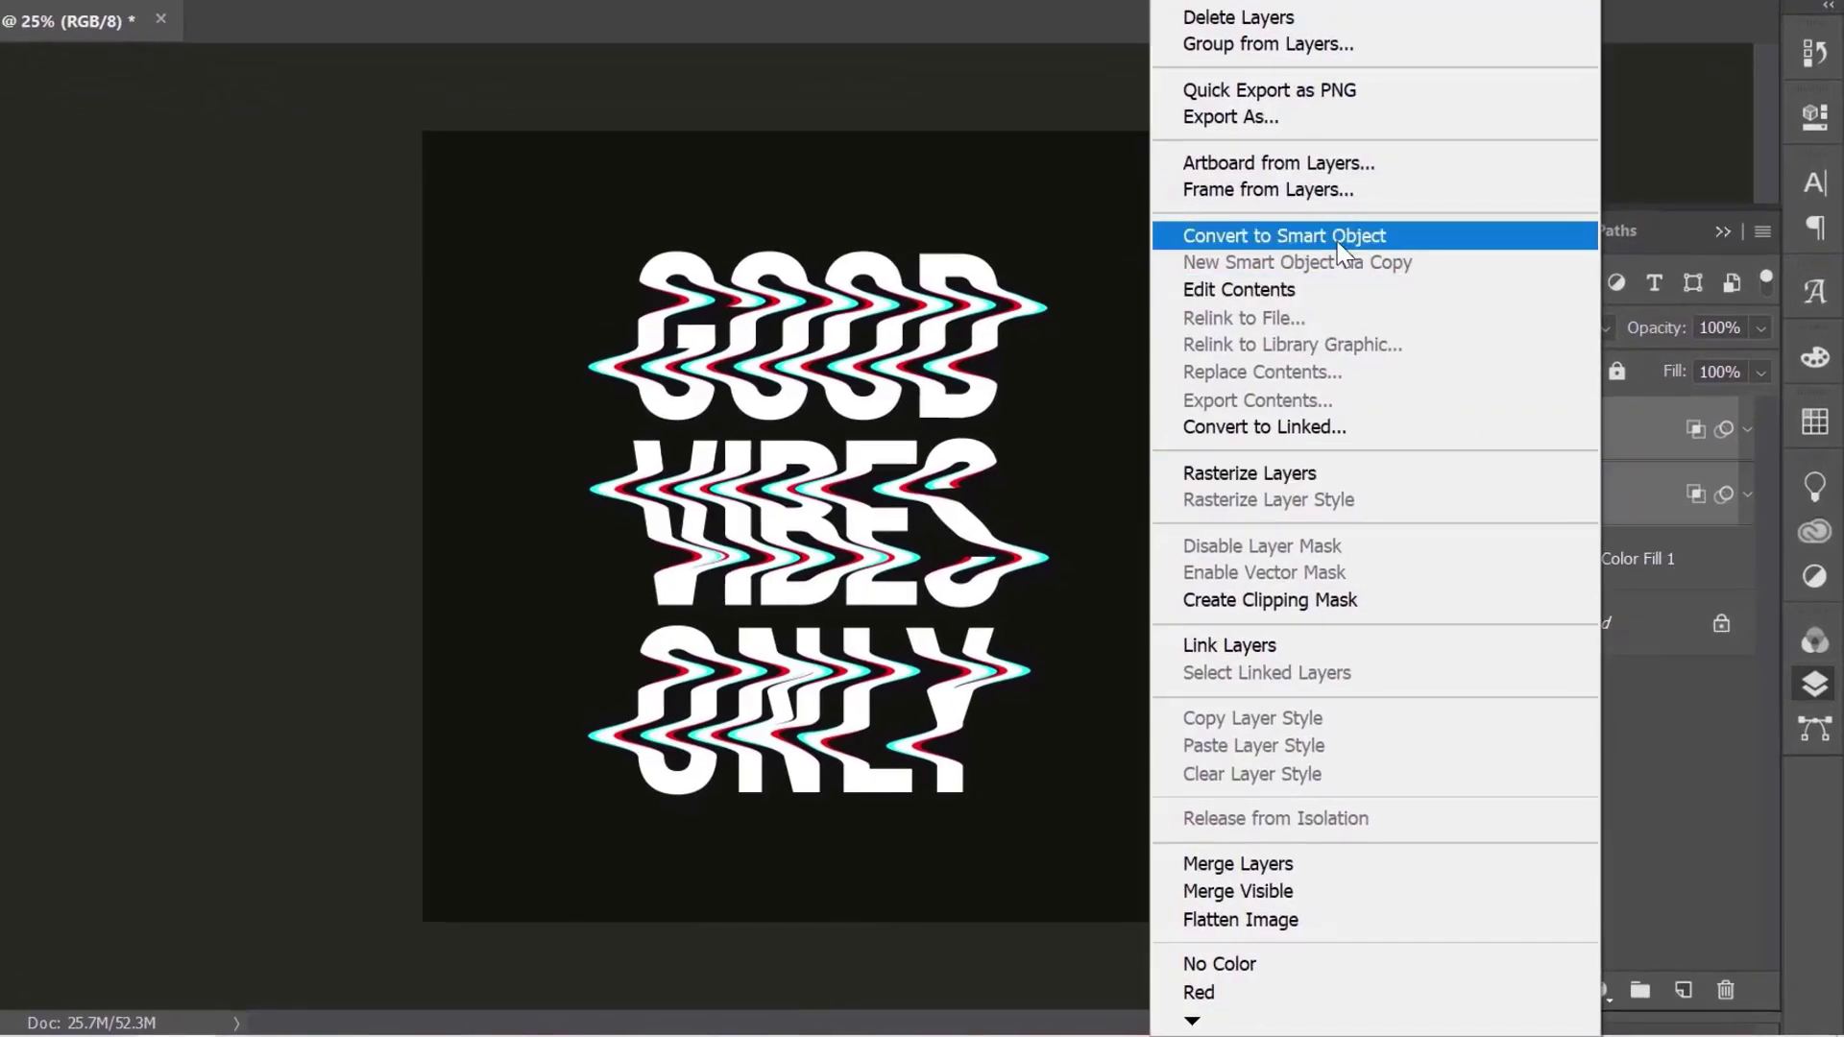
{"action": "left_click", "coordinate": [1335, 238]}
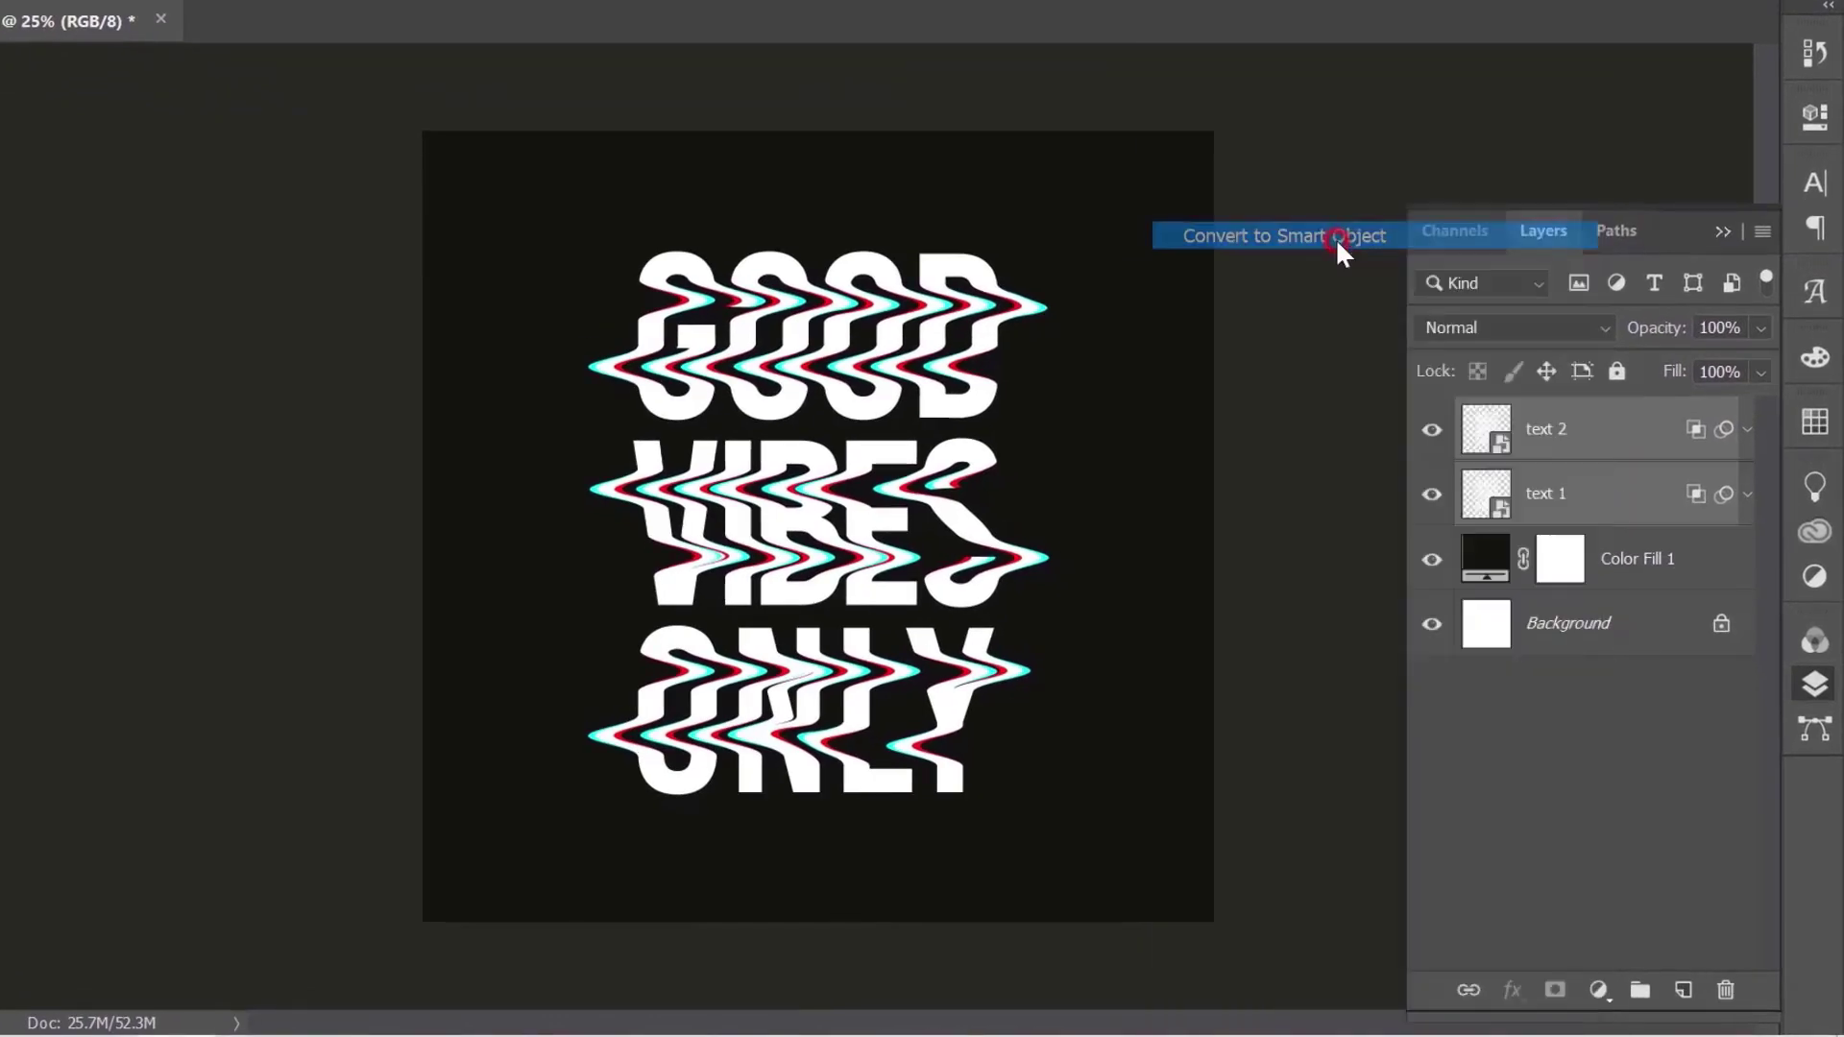
{"action": "left_click", "coordinate": [1431, 430]}
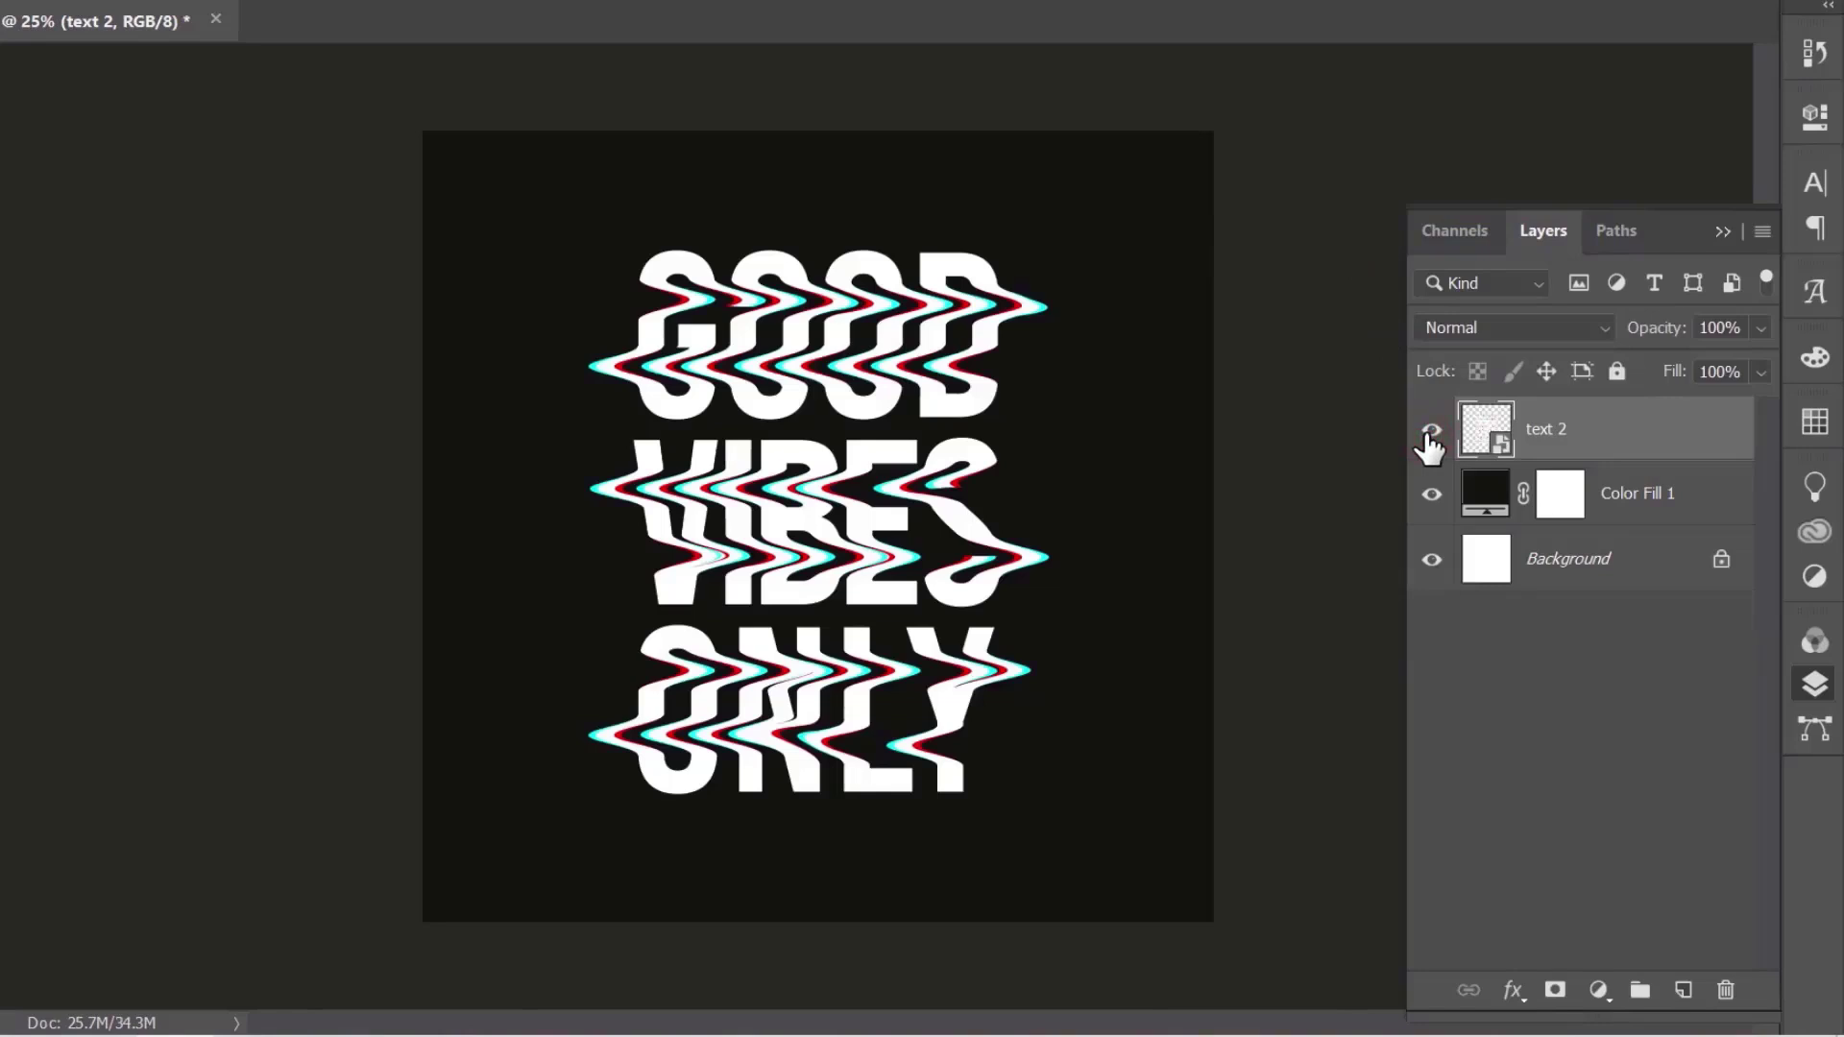
{"action": "key", "text": "ctrl+plus"}
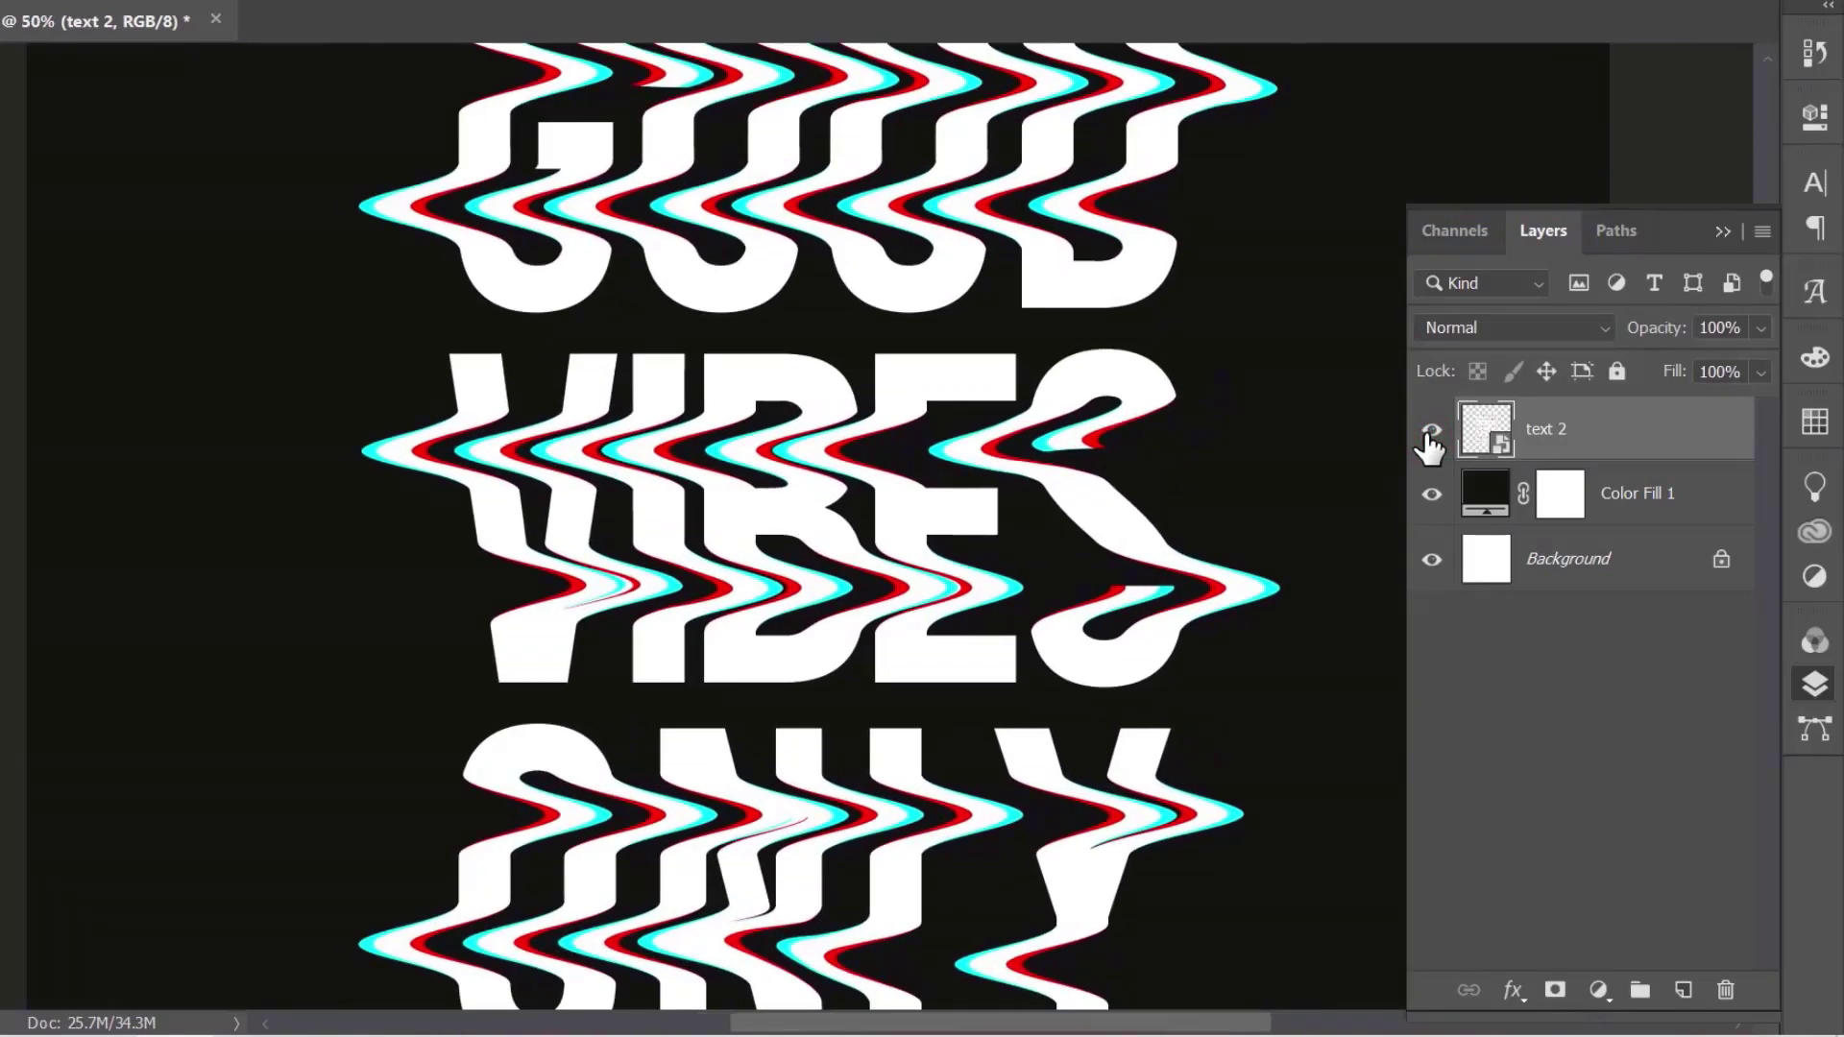
Add a Hue/Saturation adjustment that shifts the sampled cyan fringe hue to -121, turning it yellow
{"action": "left_click", "coordinate": [1600, 988]}
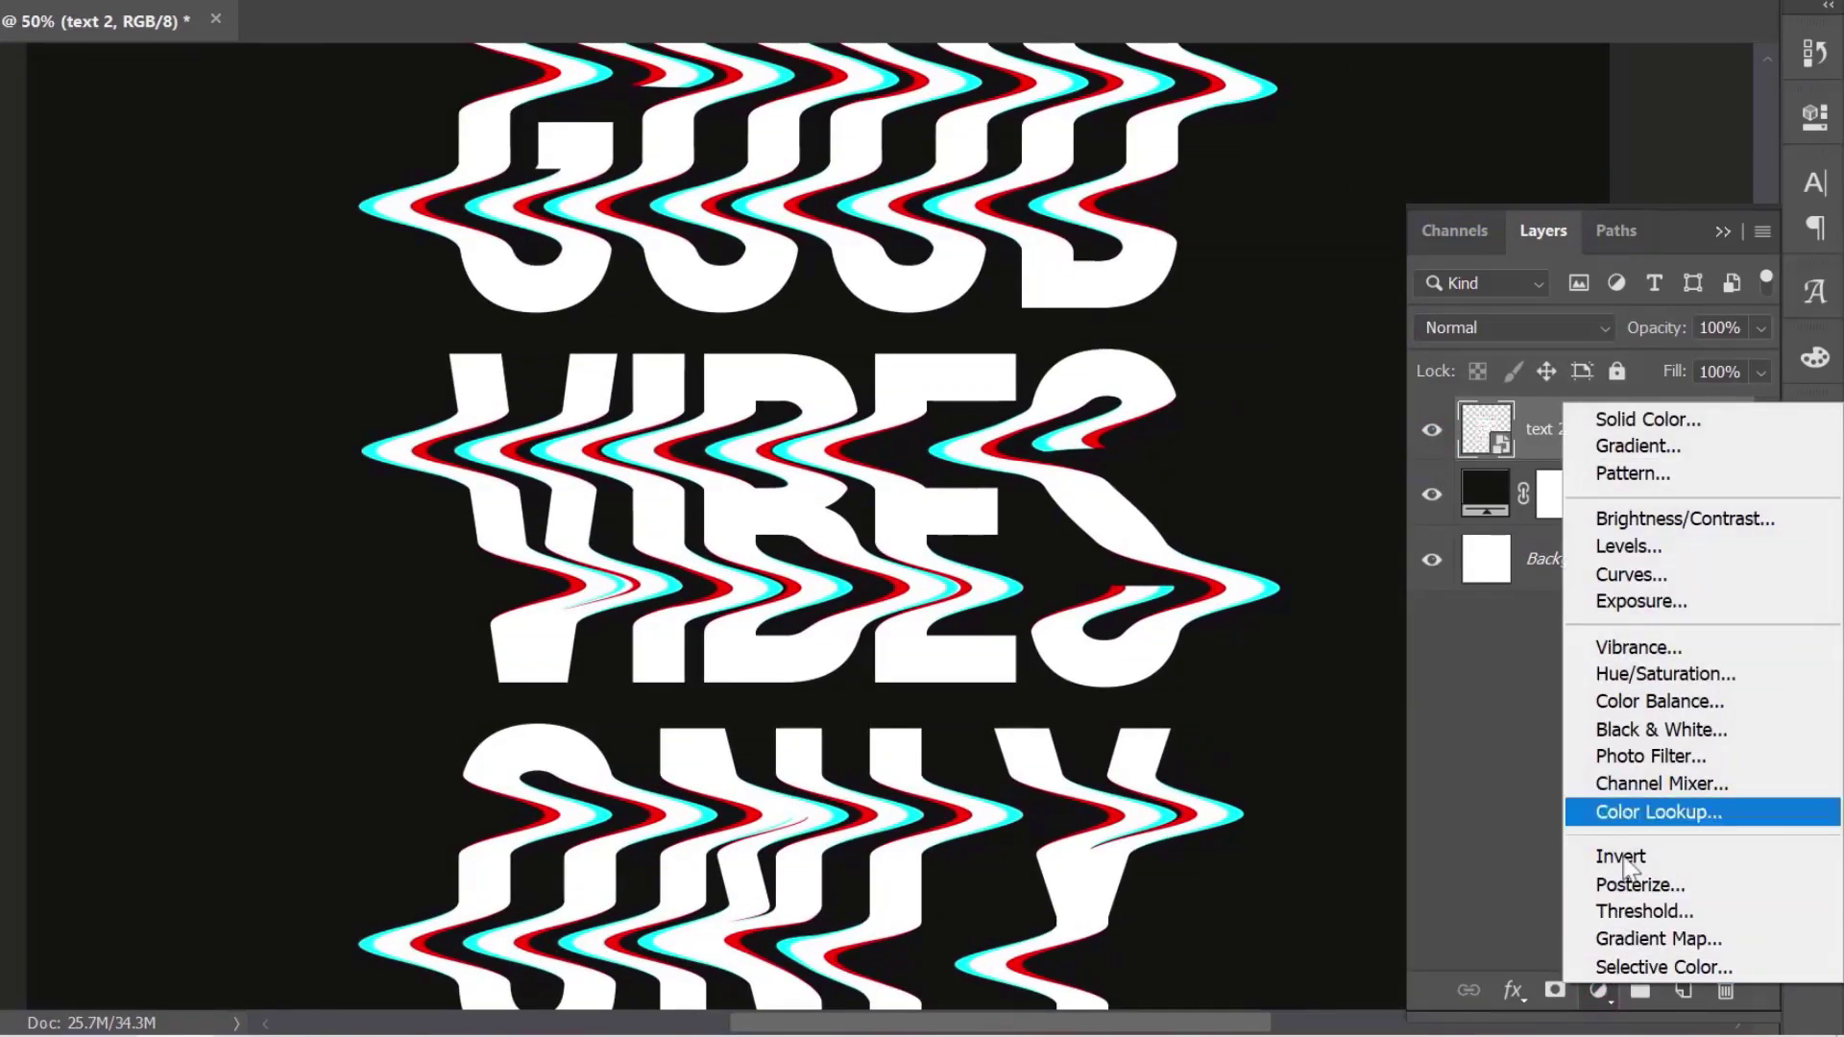
{"action": "left_click", "coordinate": [1657, 677]}
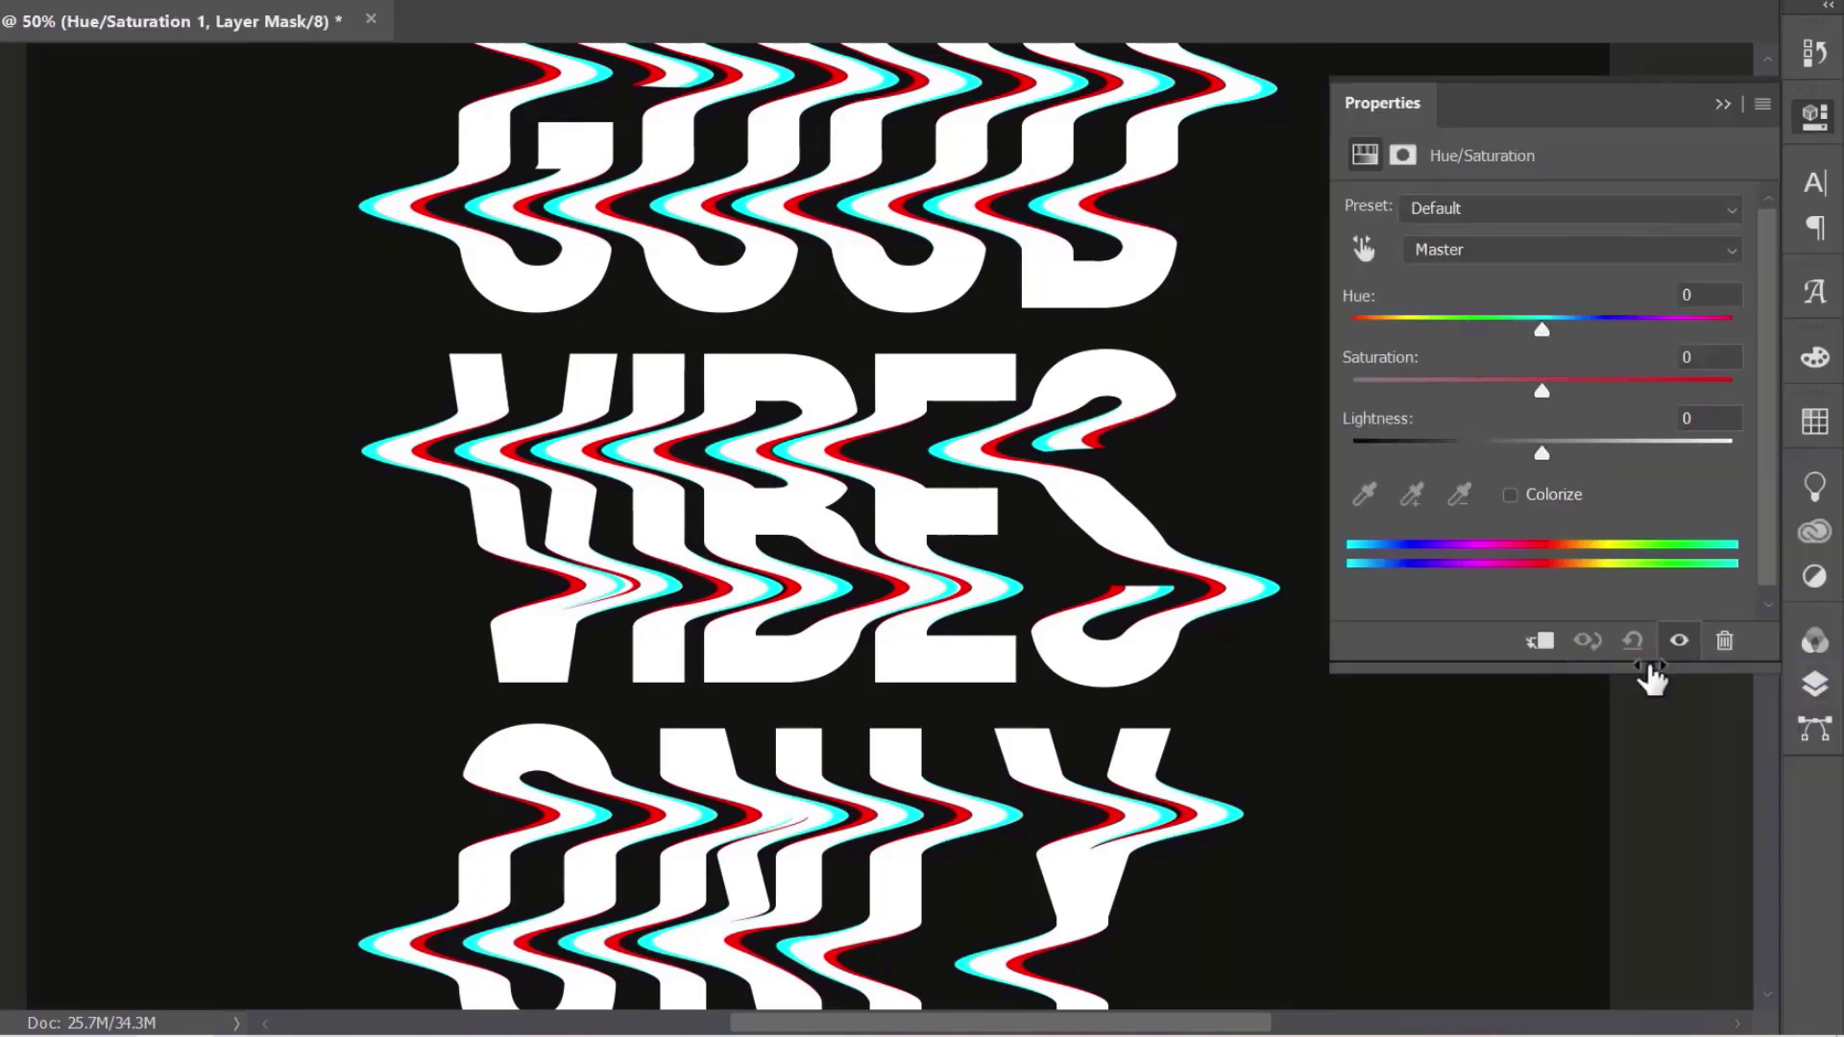
{"action": "left_click", "coordinate": [1364, 252]}
{"action": "left_click", "coordinate": [1272, 87]}
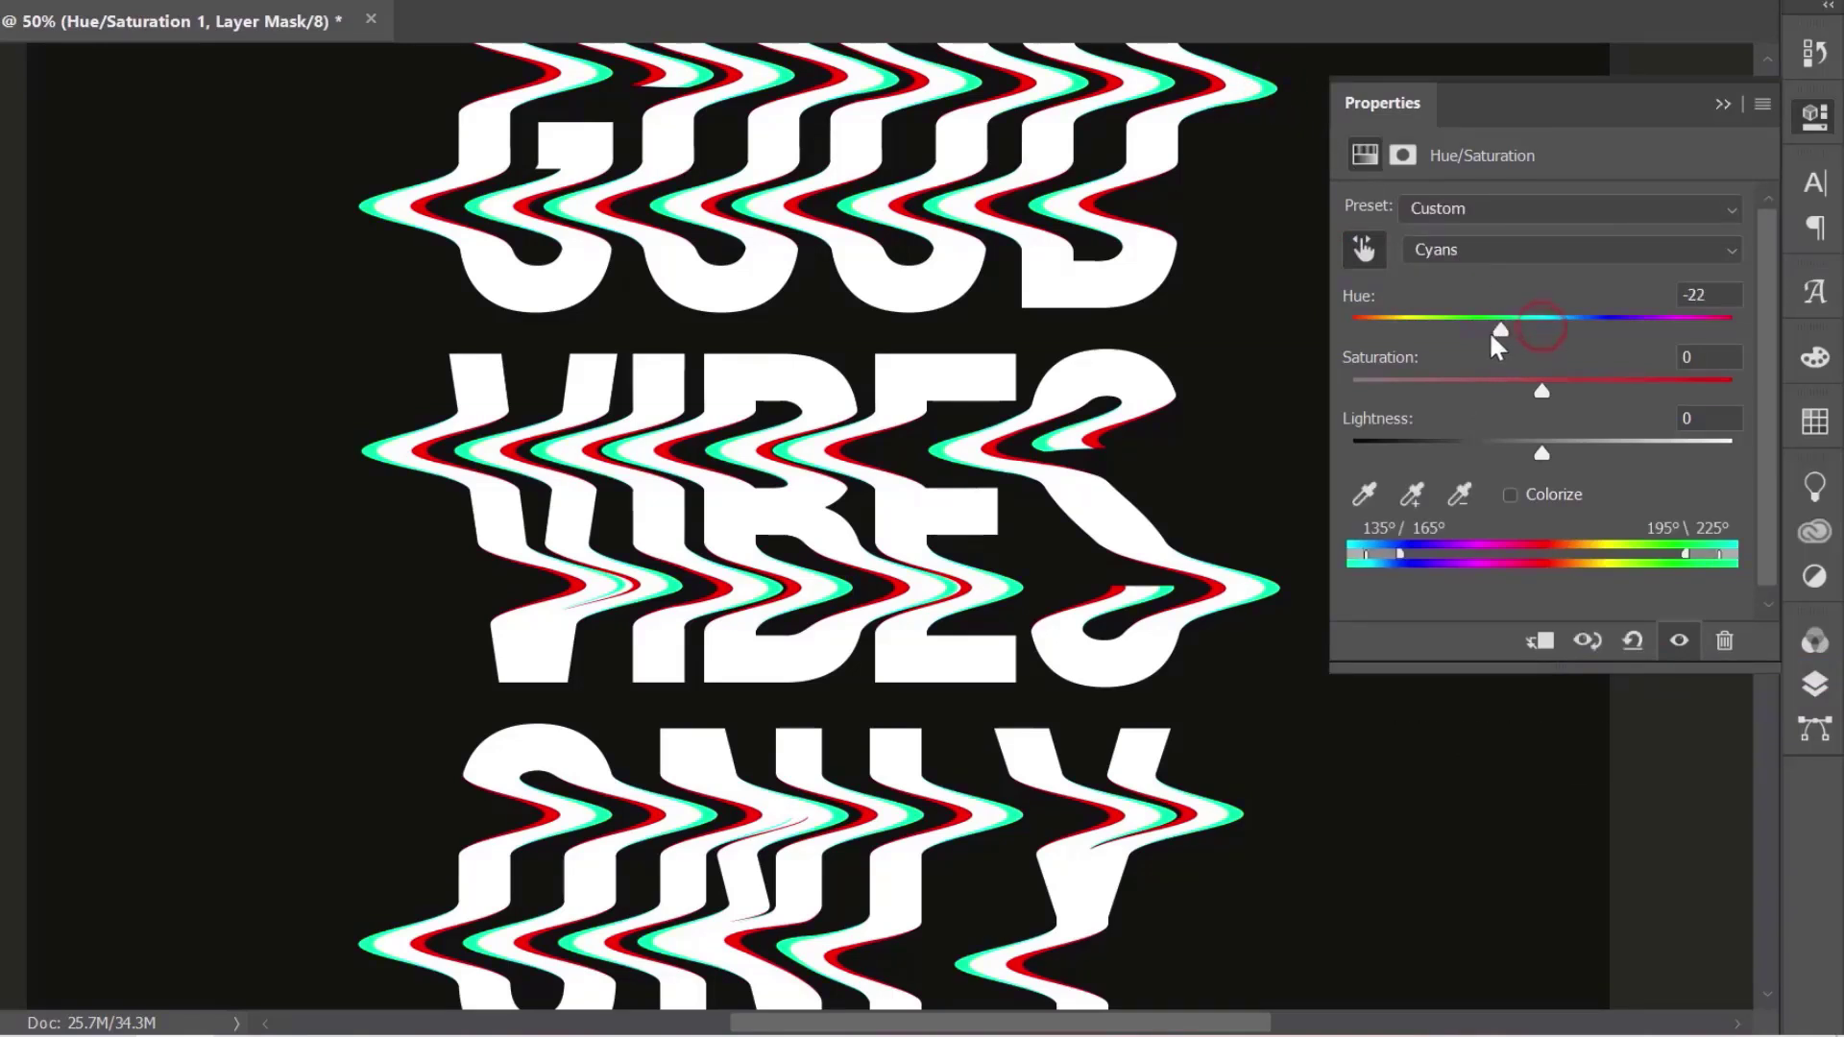
{"action": "left_click_drag", "start_coordinate": [1491, 335], "coordinate": [1398, 327]}
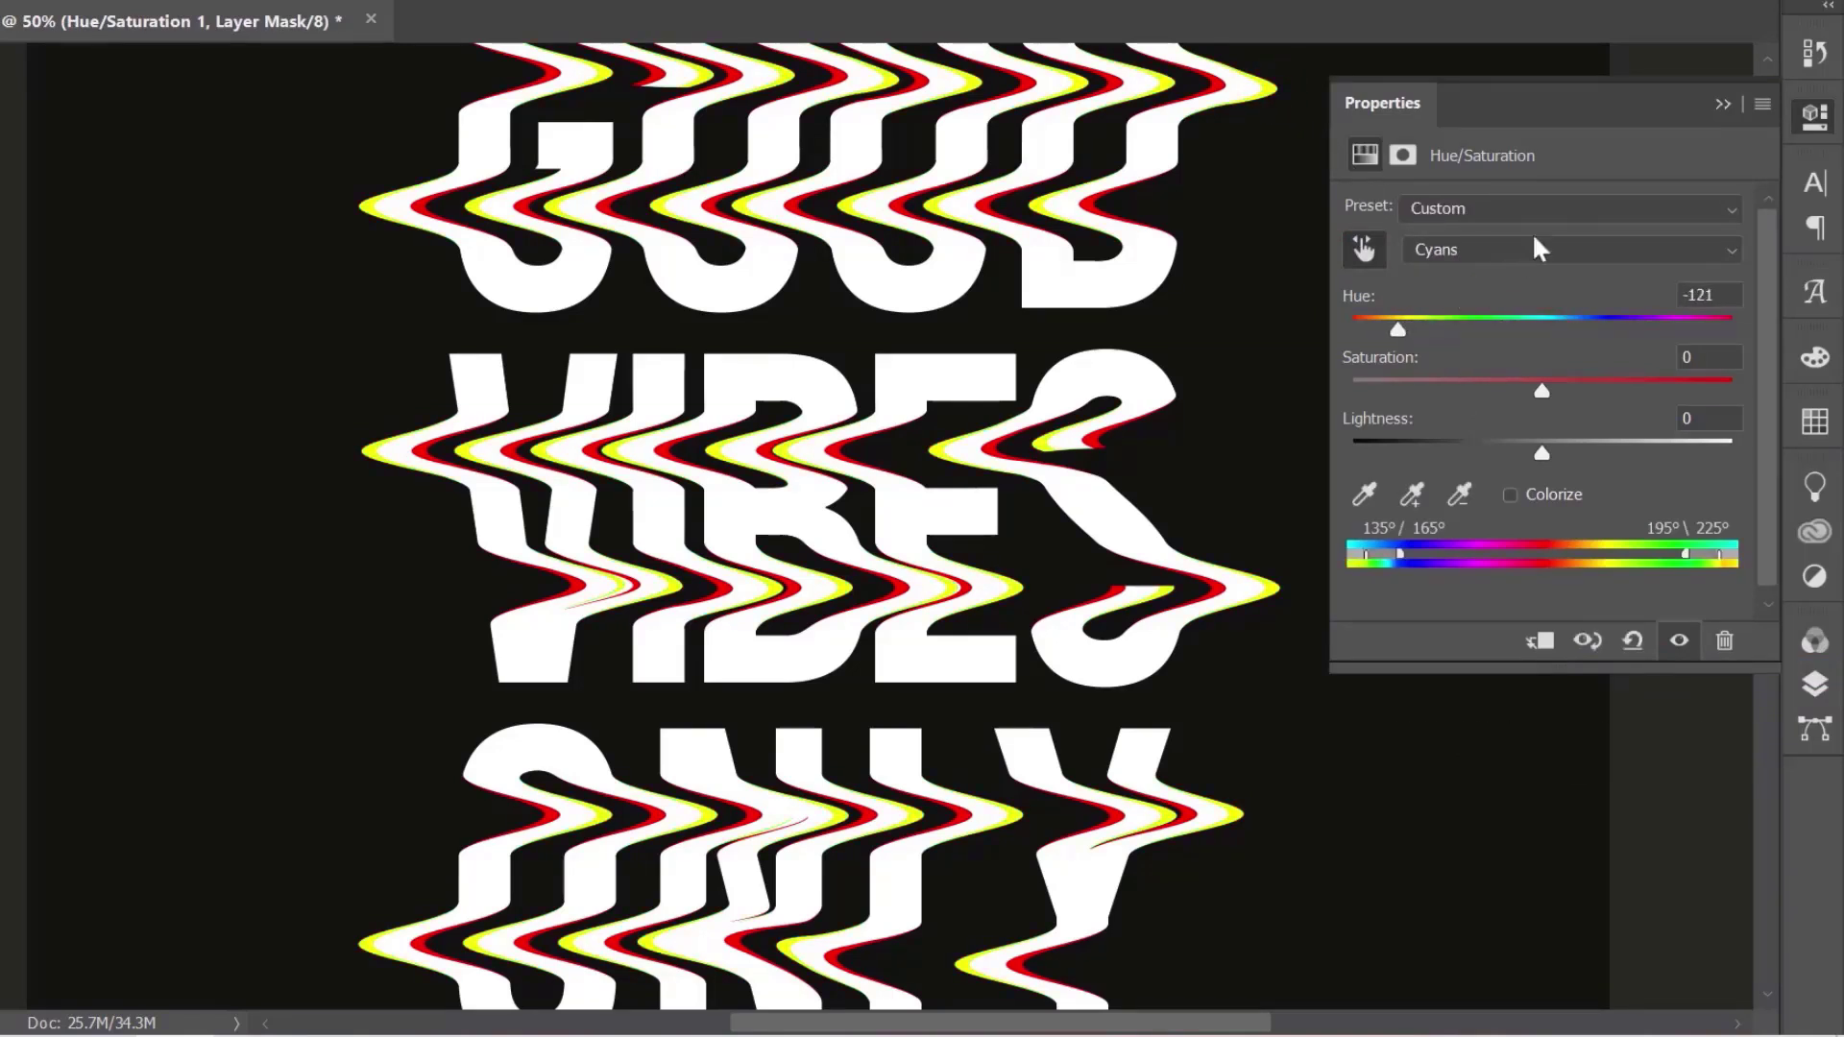
Return to the Layers panel and select the Hue/Saturation layer mask
{"action": "left_click", "coordinate": [1722, 104]}
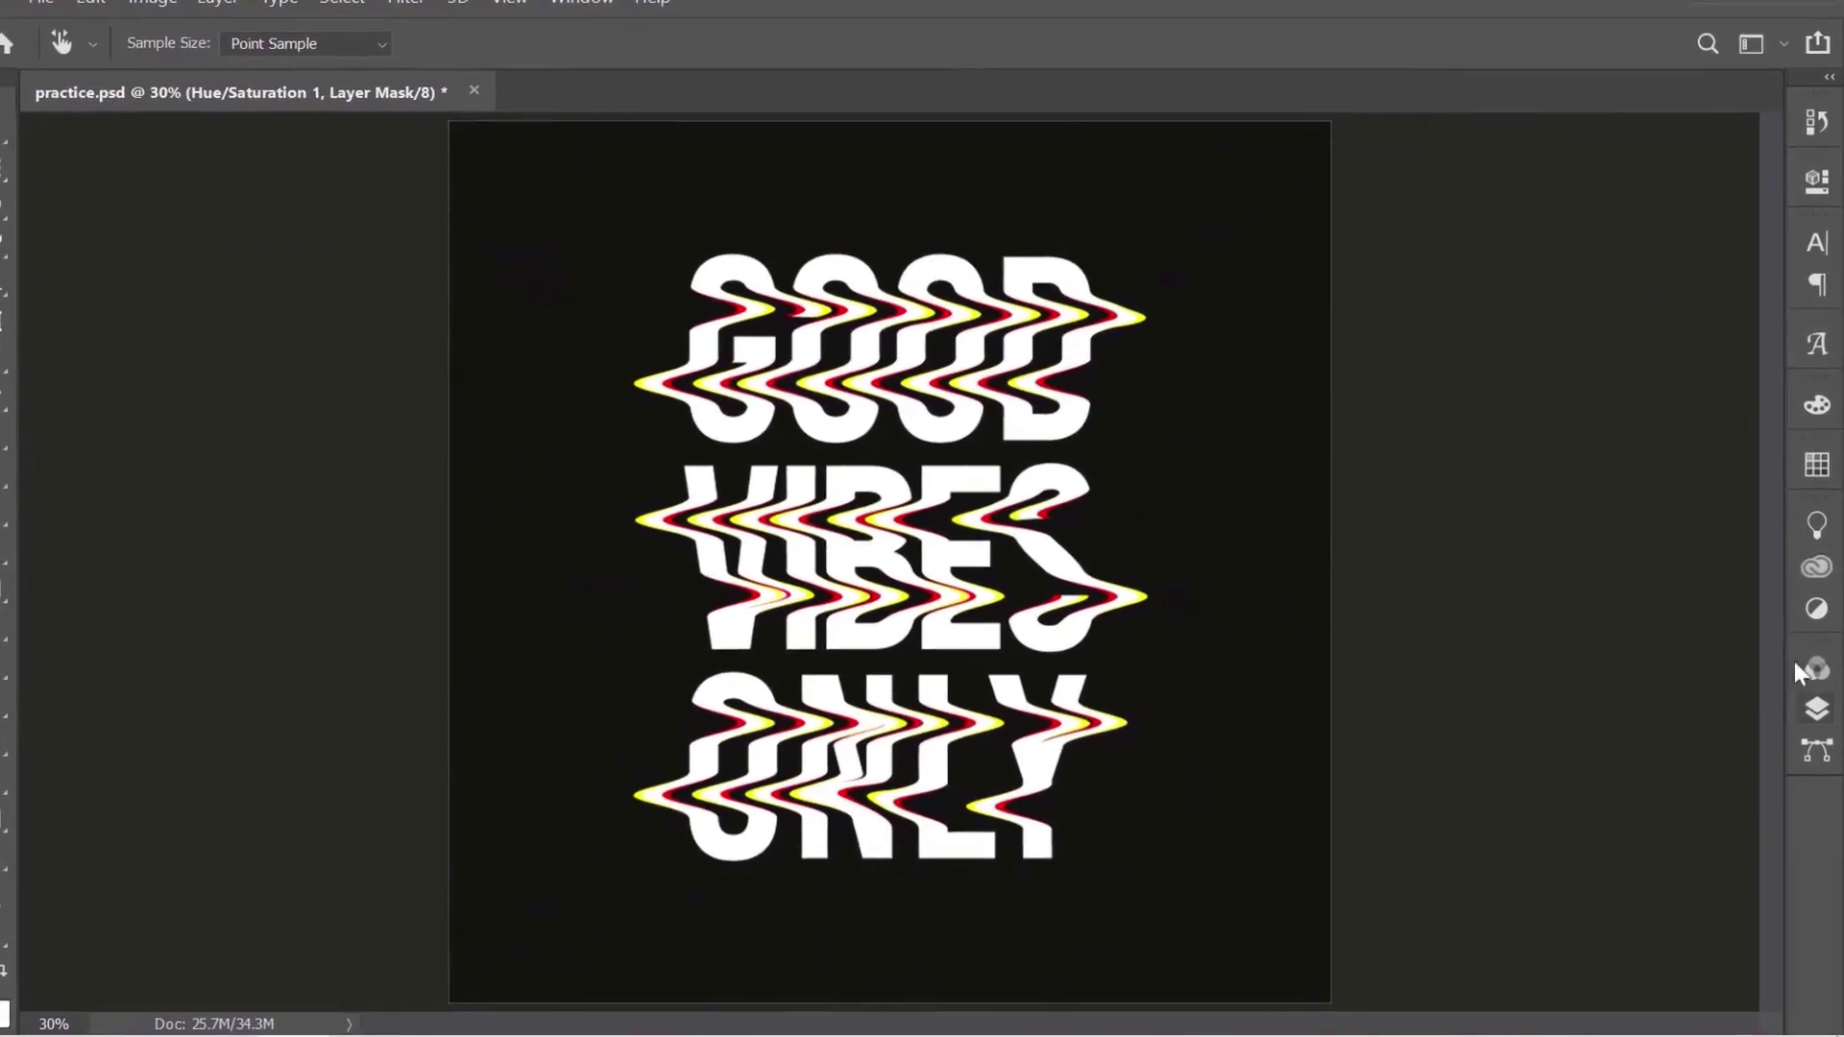
{"action": "left_click", "coordinate": [1817, 716]}
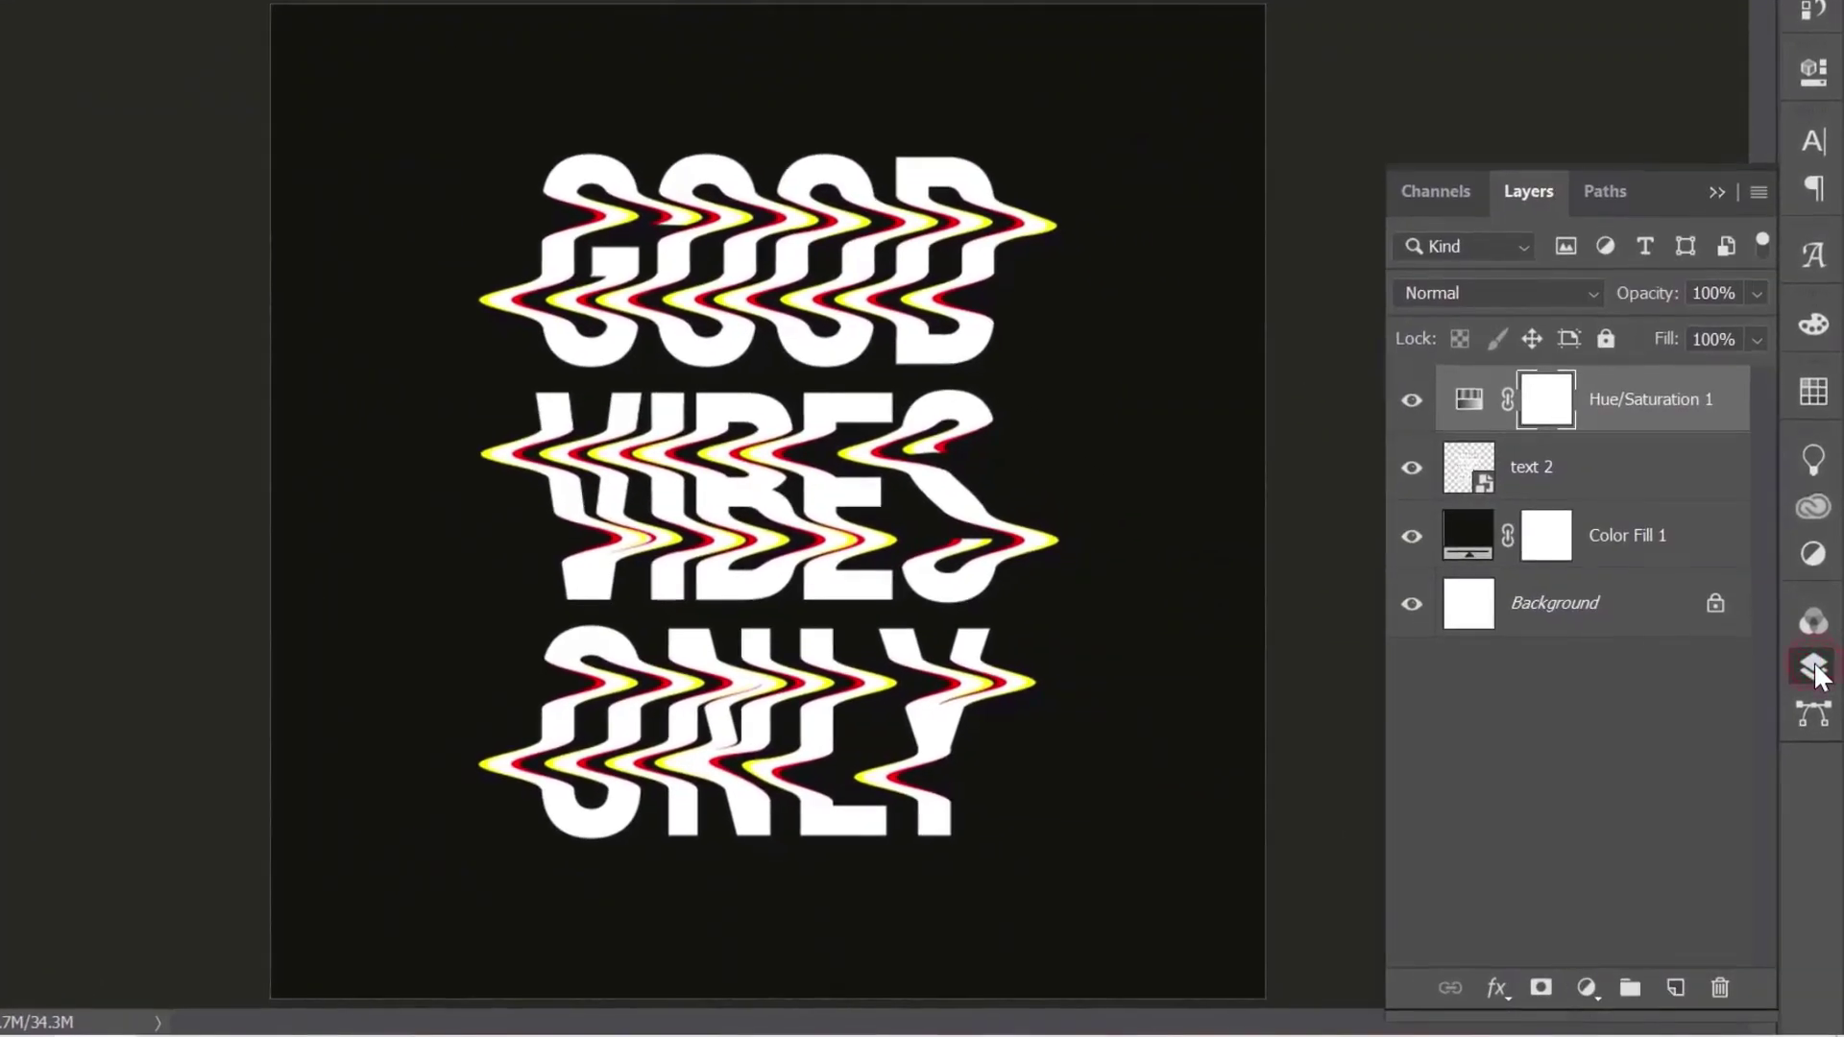
{"action": "left_click", "coordinate": [1548, 403]}
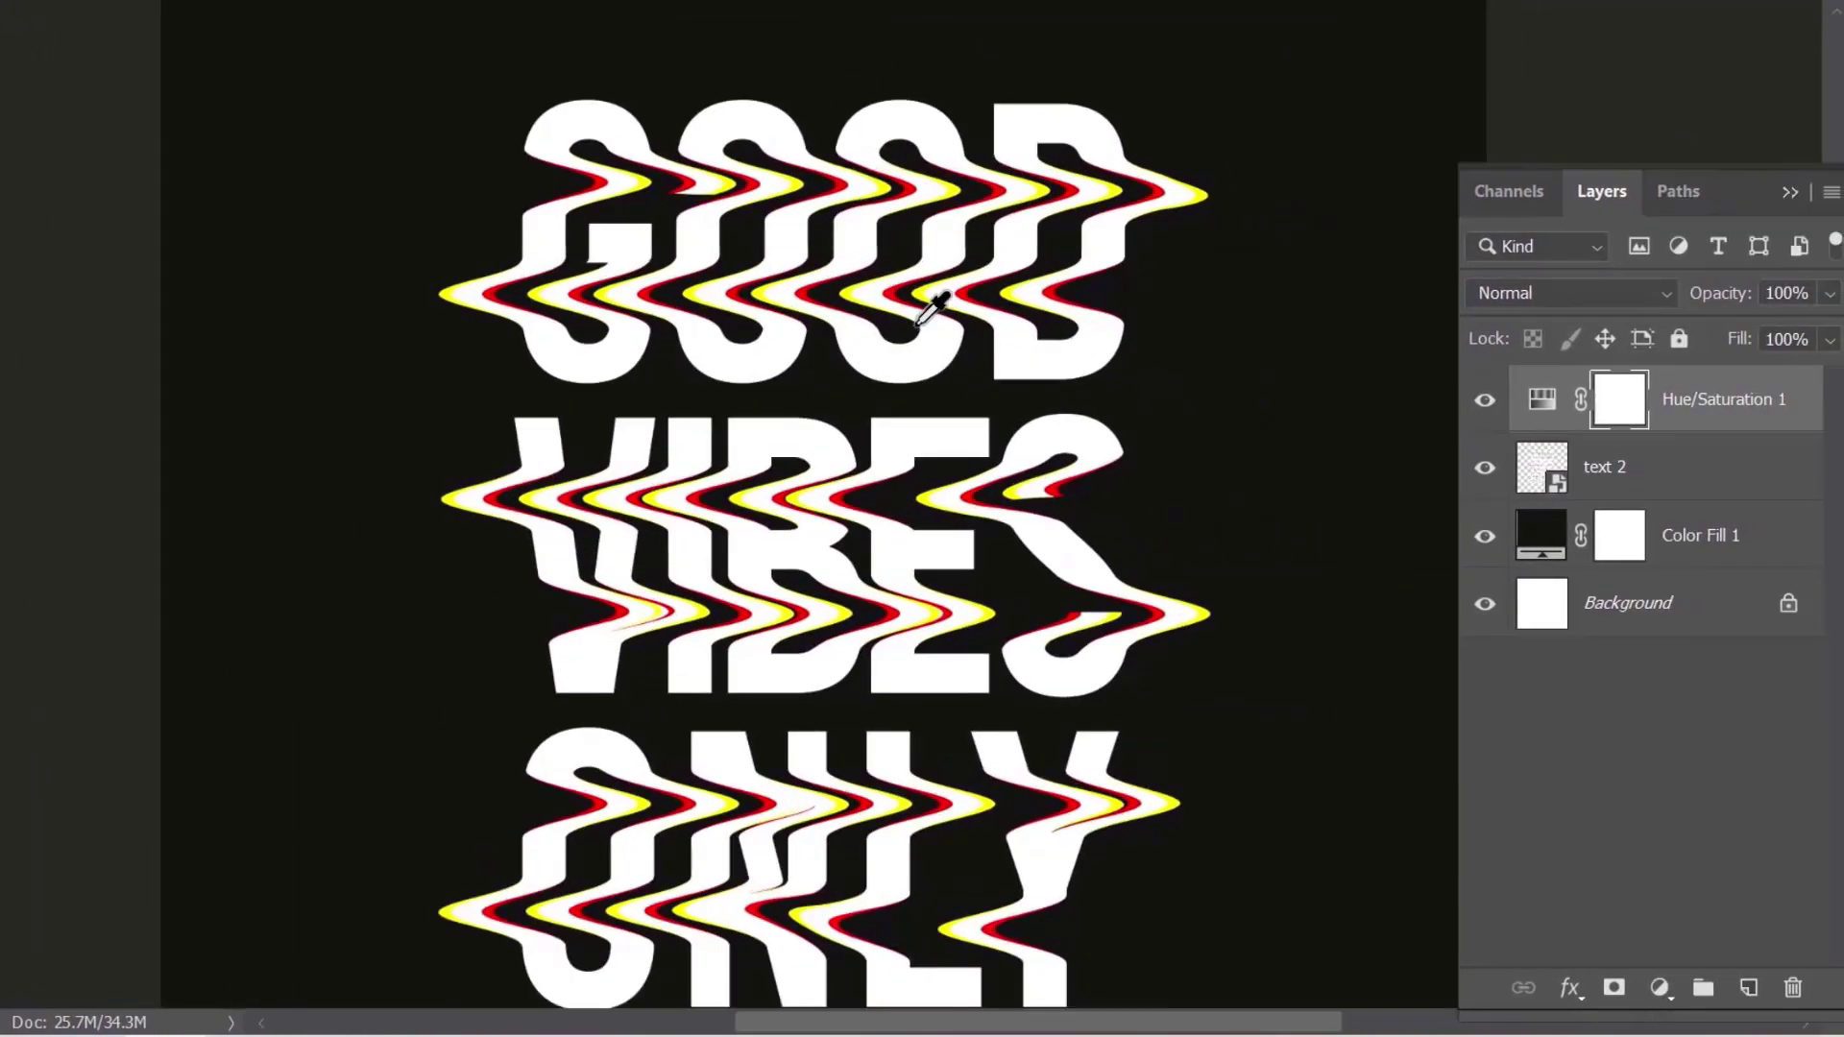
Brush black horizontal bands on the mask across GOOD, VIBES and ONLY to restore cyan fringes
{"action": "scroll", "coordinate": [917, 322], "scroll_direction": "up", "scroll_amount": 1}
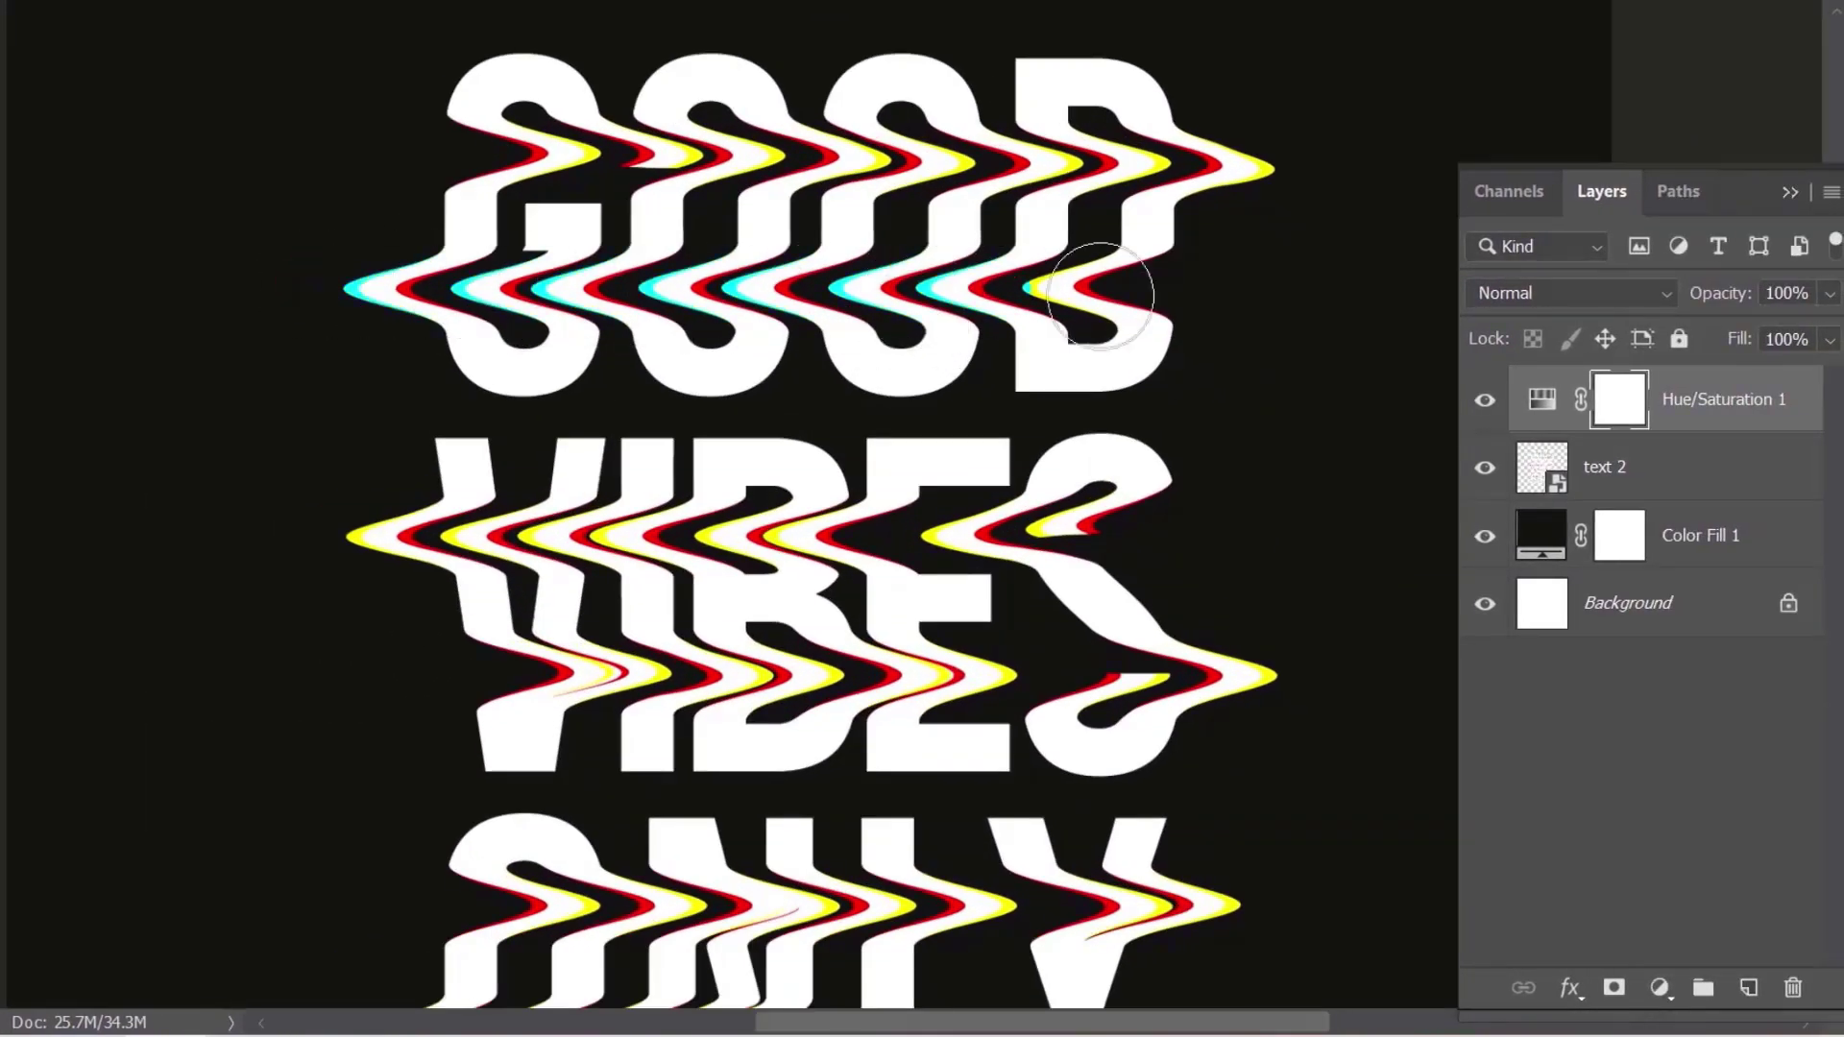
{"action": "left_click_drag", "start_coordinate": [309, 284], "coordinate": [1280, 288]}
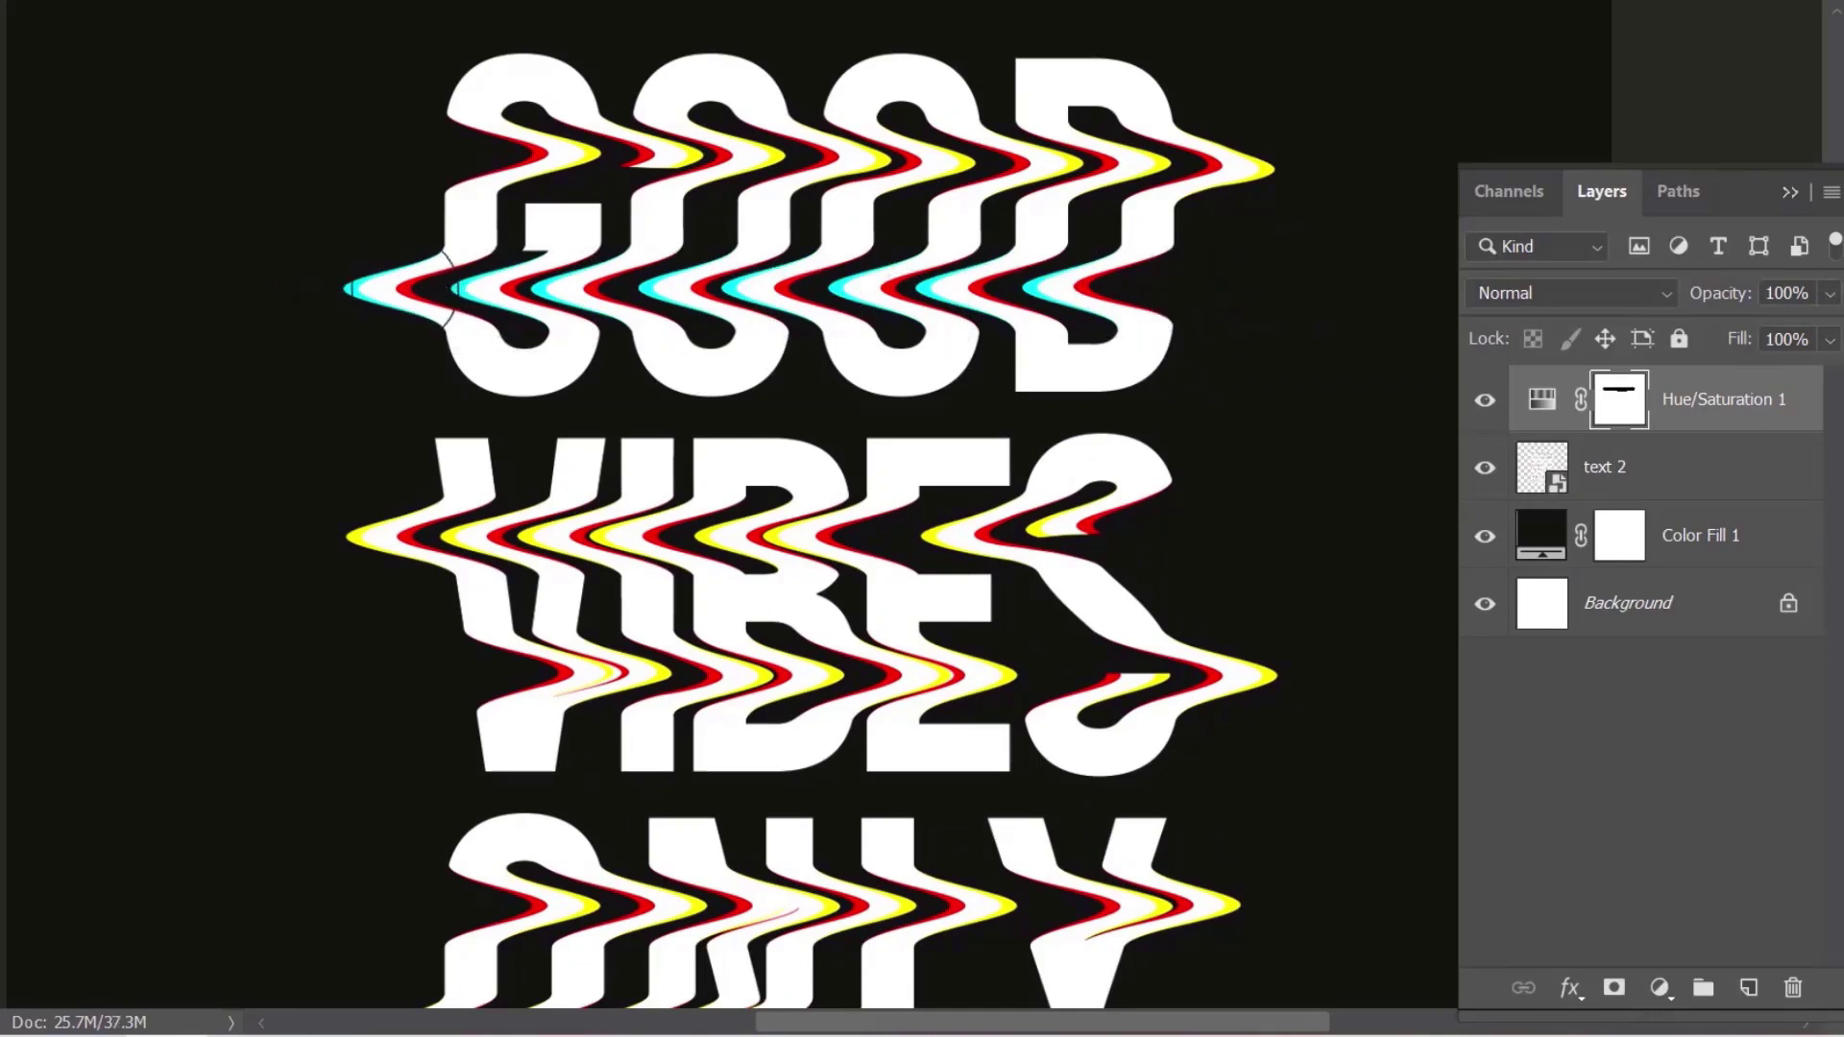
{"action": "left_click_drag", "start_coordinate": [1121, 603], "coordinate": [1071, 450]}
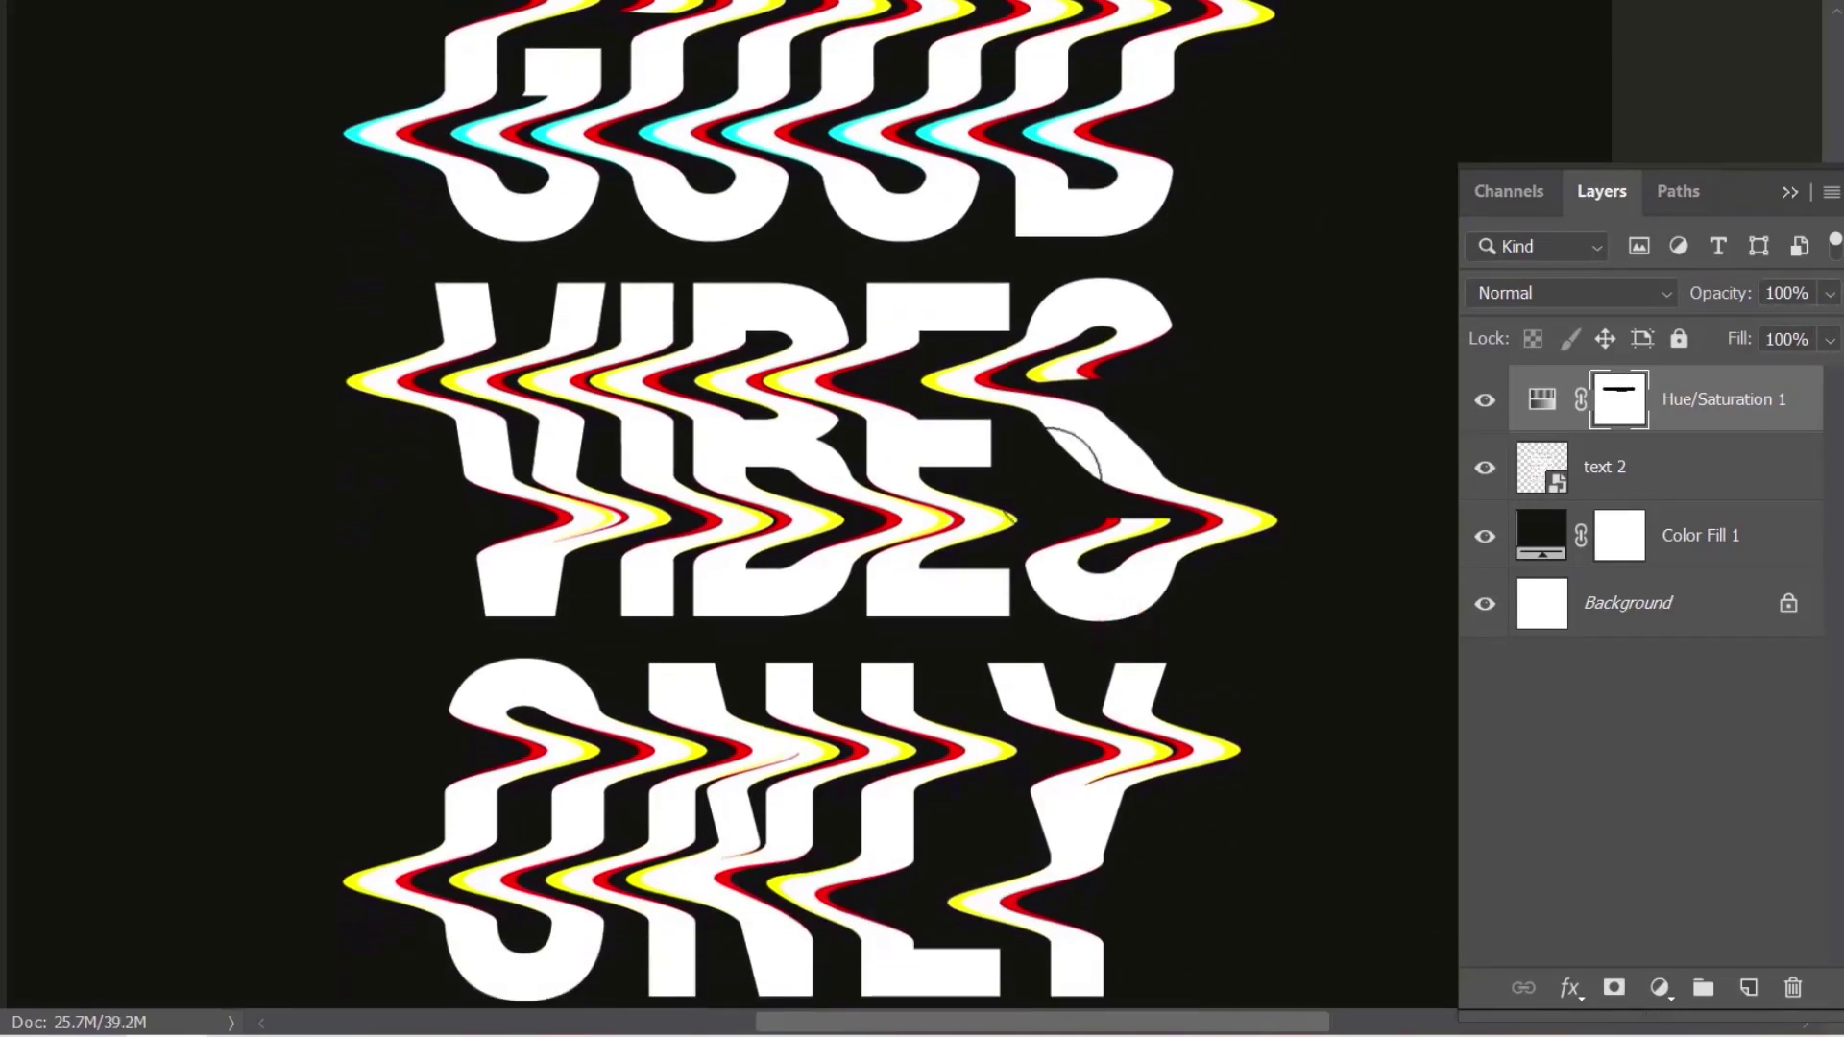
{"action": "mouse_move", "coordinate": [465, 506]}
{"action": "left_mouse_down"}
{"action": "mouse_move", "coordinate": [1037, 527]}
{"action": "mouse_move", "coordinate": [1165, 497]}
{"action": "left_mouse_up"}
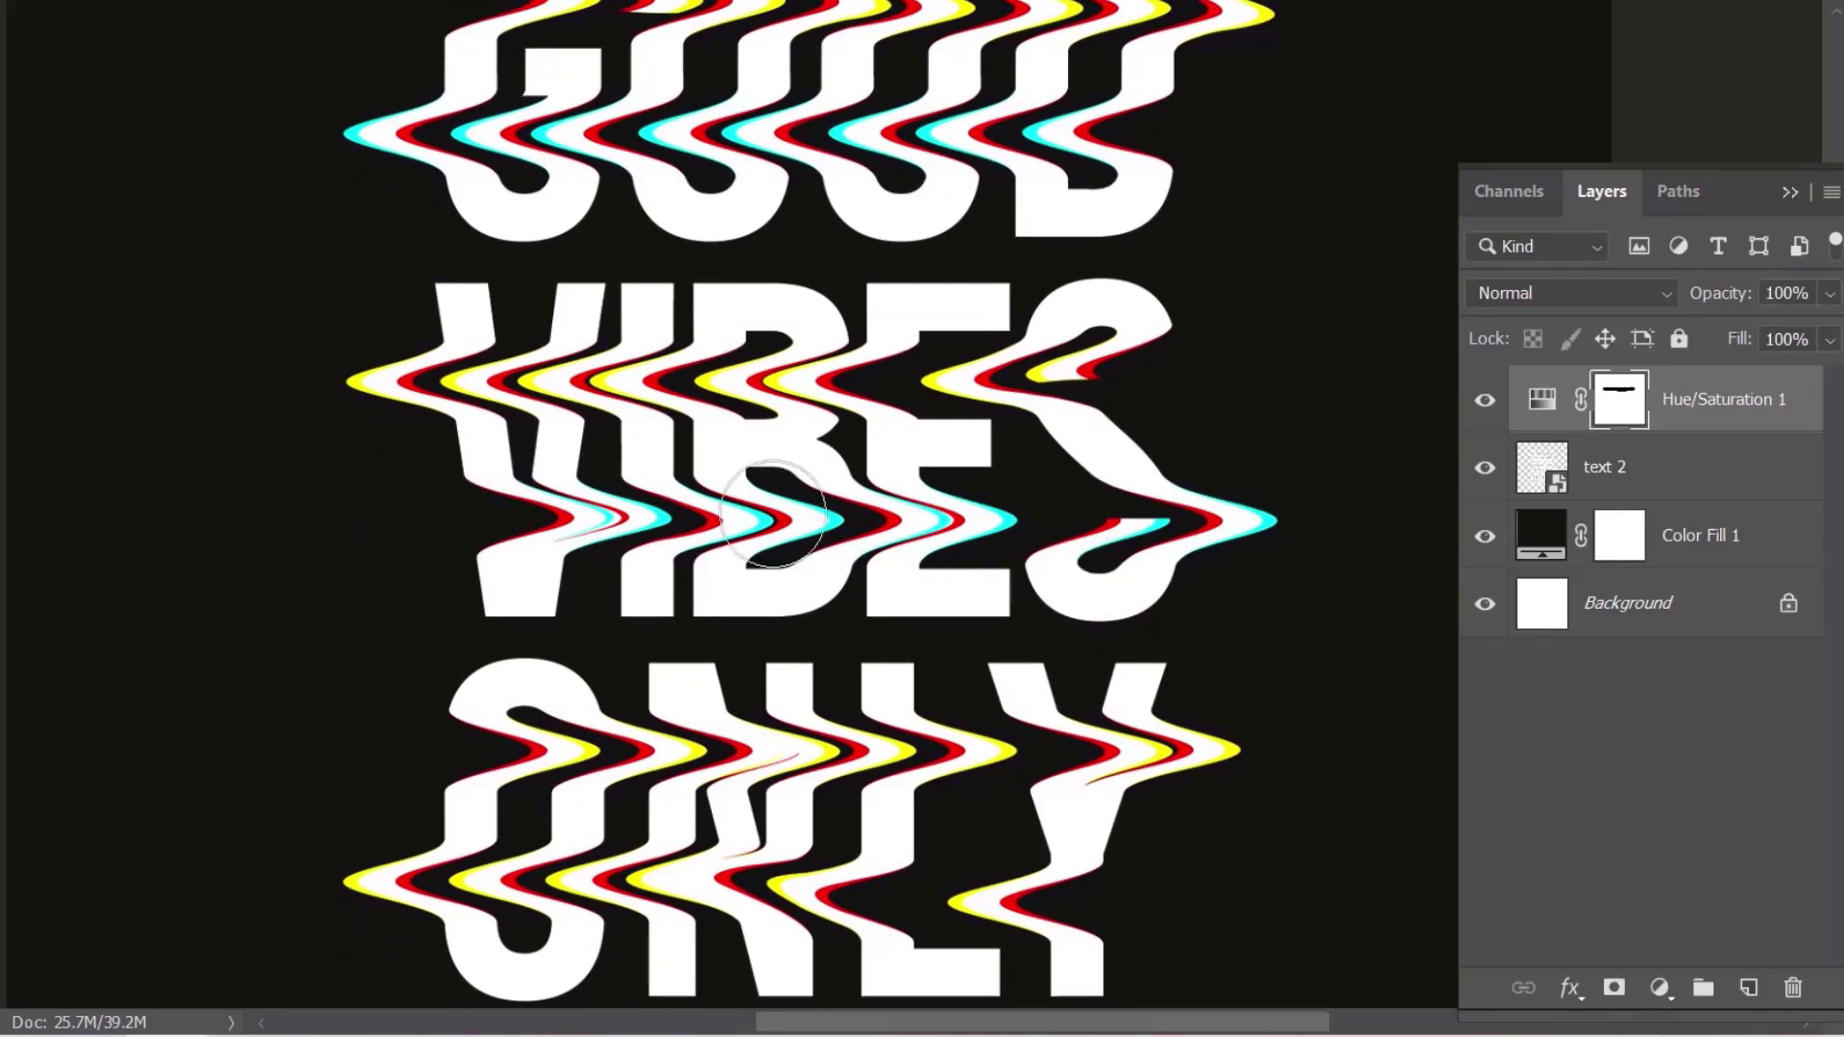
{"action": "left_click_drag", "start_coordinate": [494, 515], "coordinate": [1292, 536]}
{"action": "left_click_drag", "start_coordinate": [1104, 650], "coordinate": [1139, 432]}
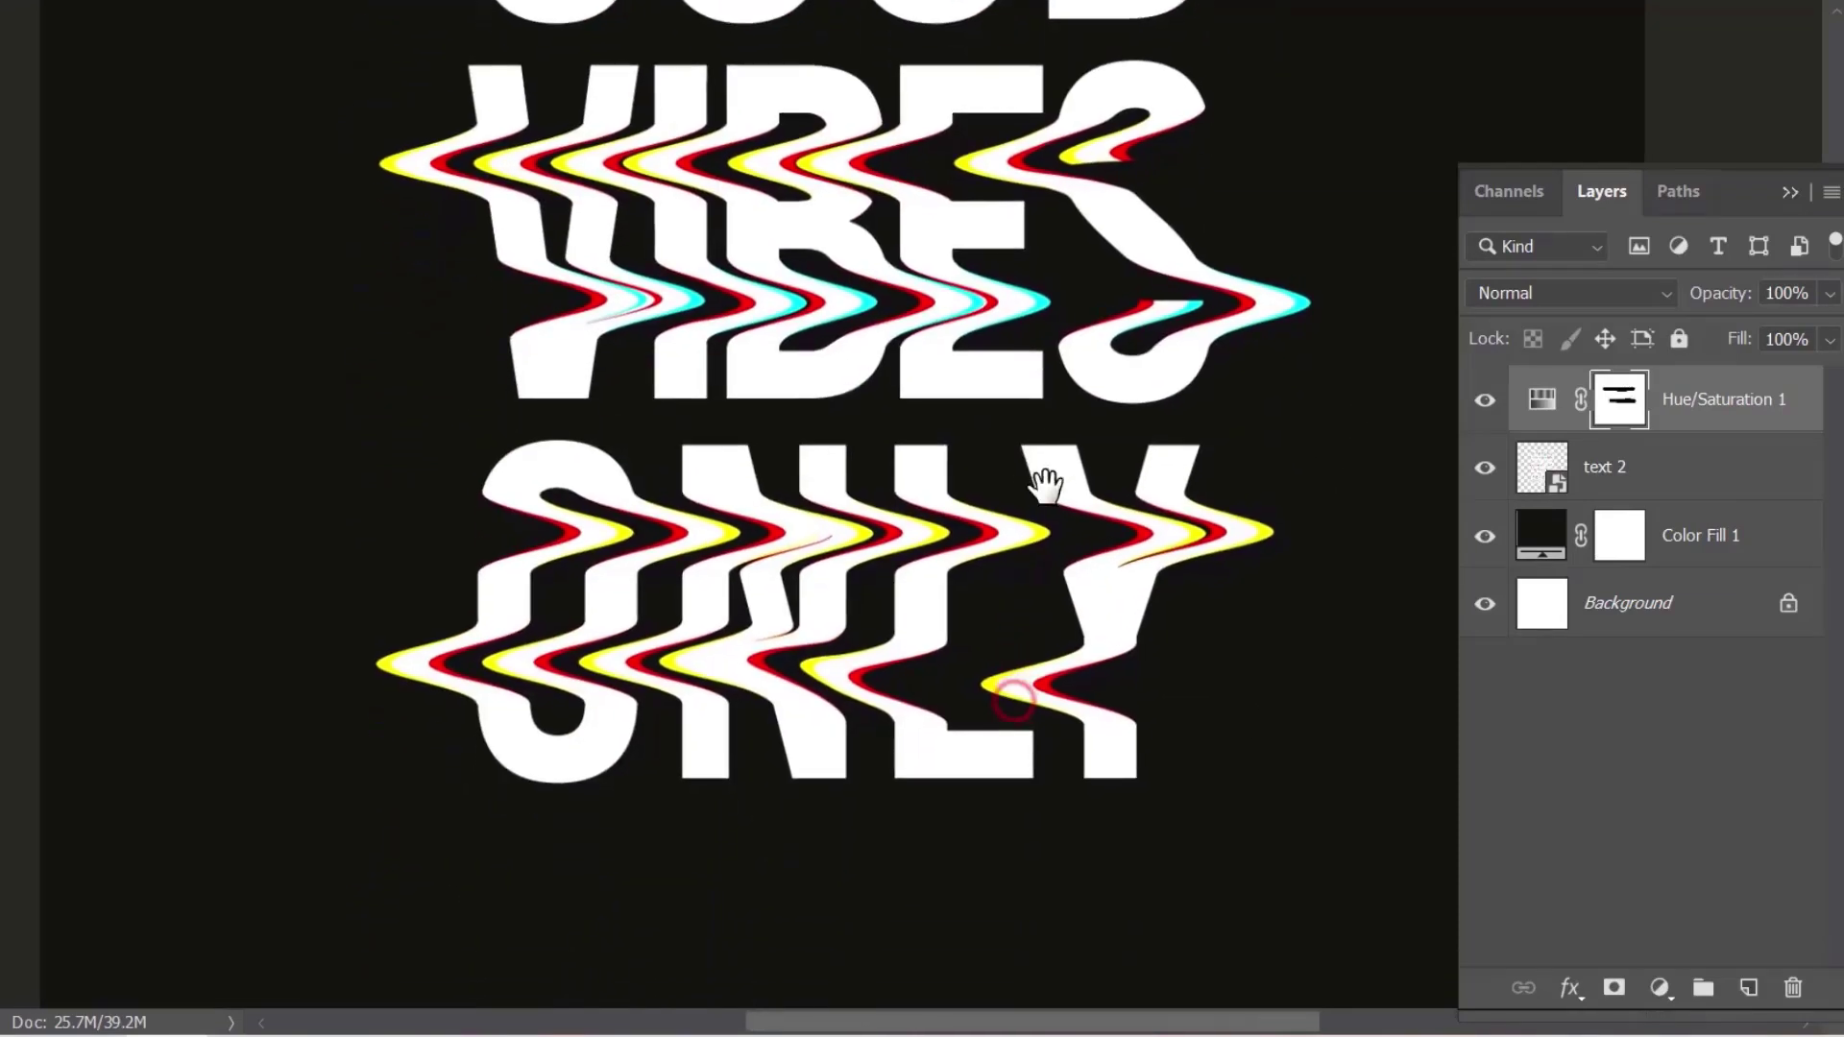
{"action": "left_click_drag", "start_coordinate": [1144, 679], "coordinate": [337, 651]}
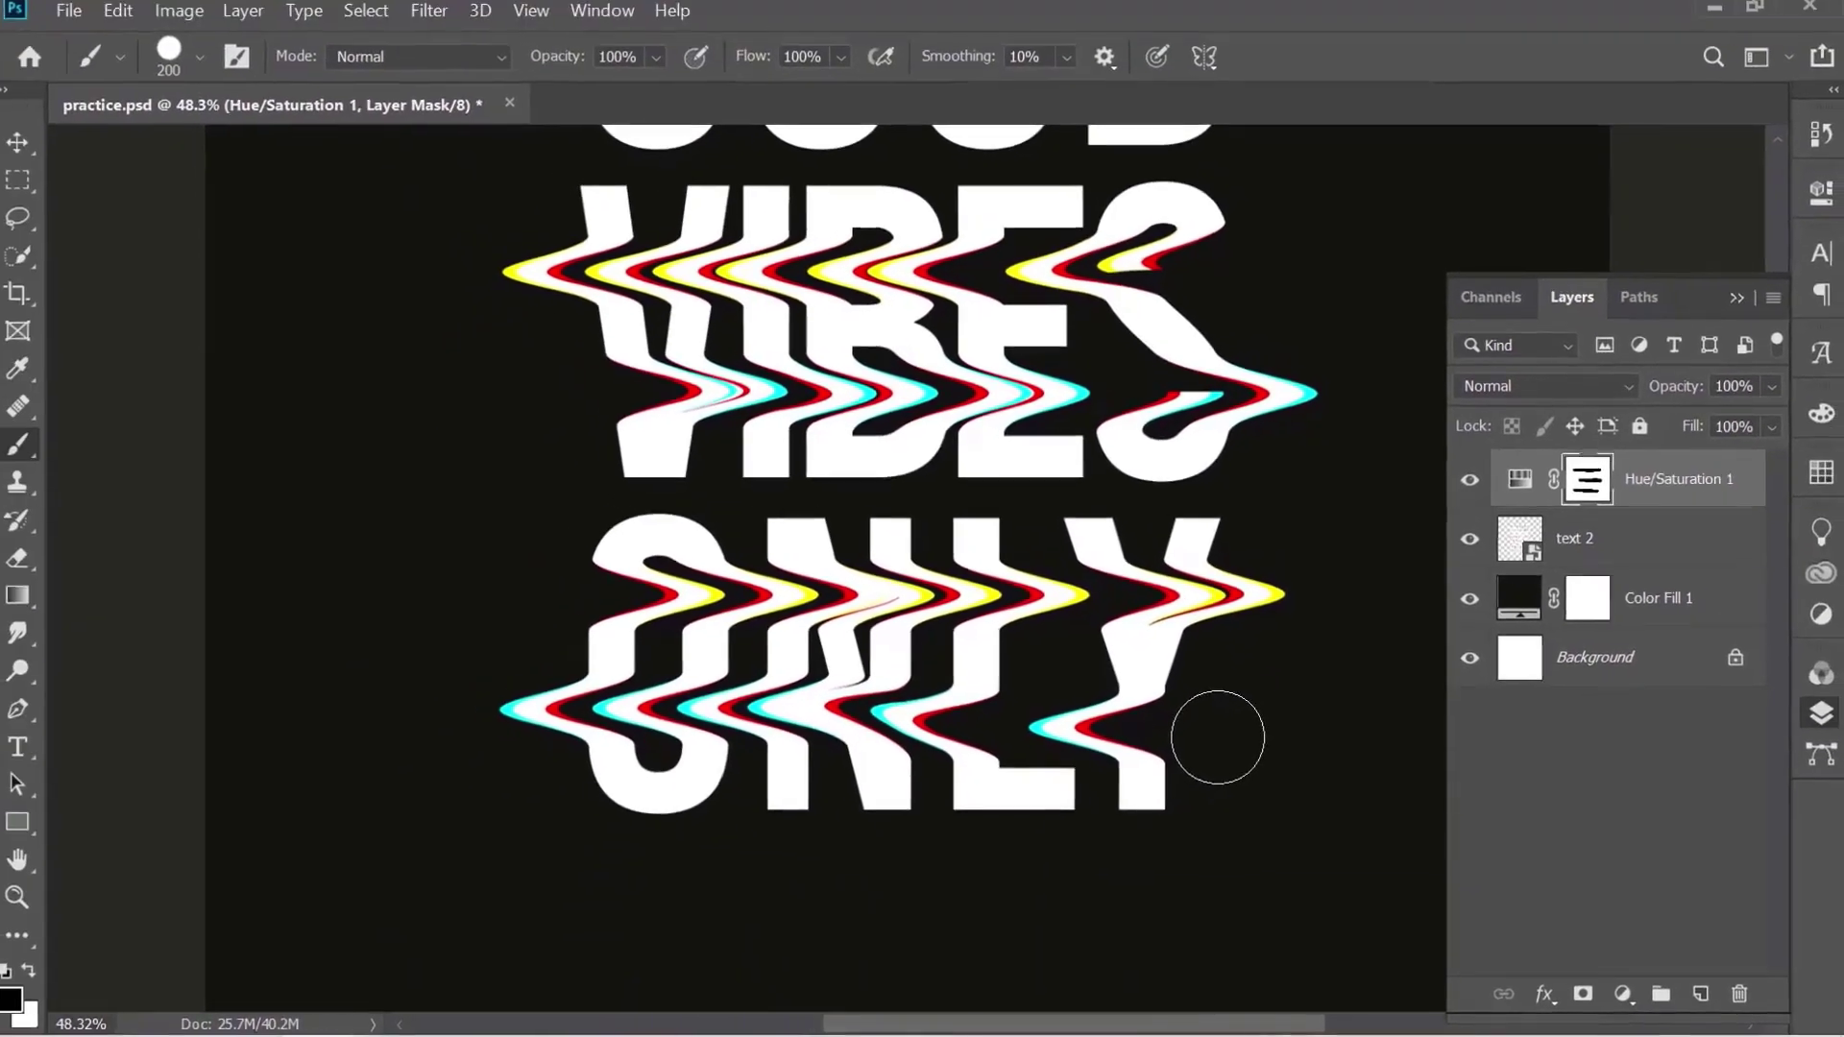
{"action": "key", "text": "ctrl+0"}
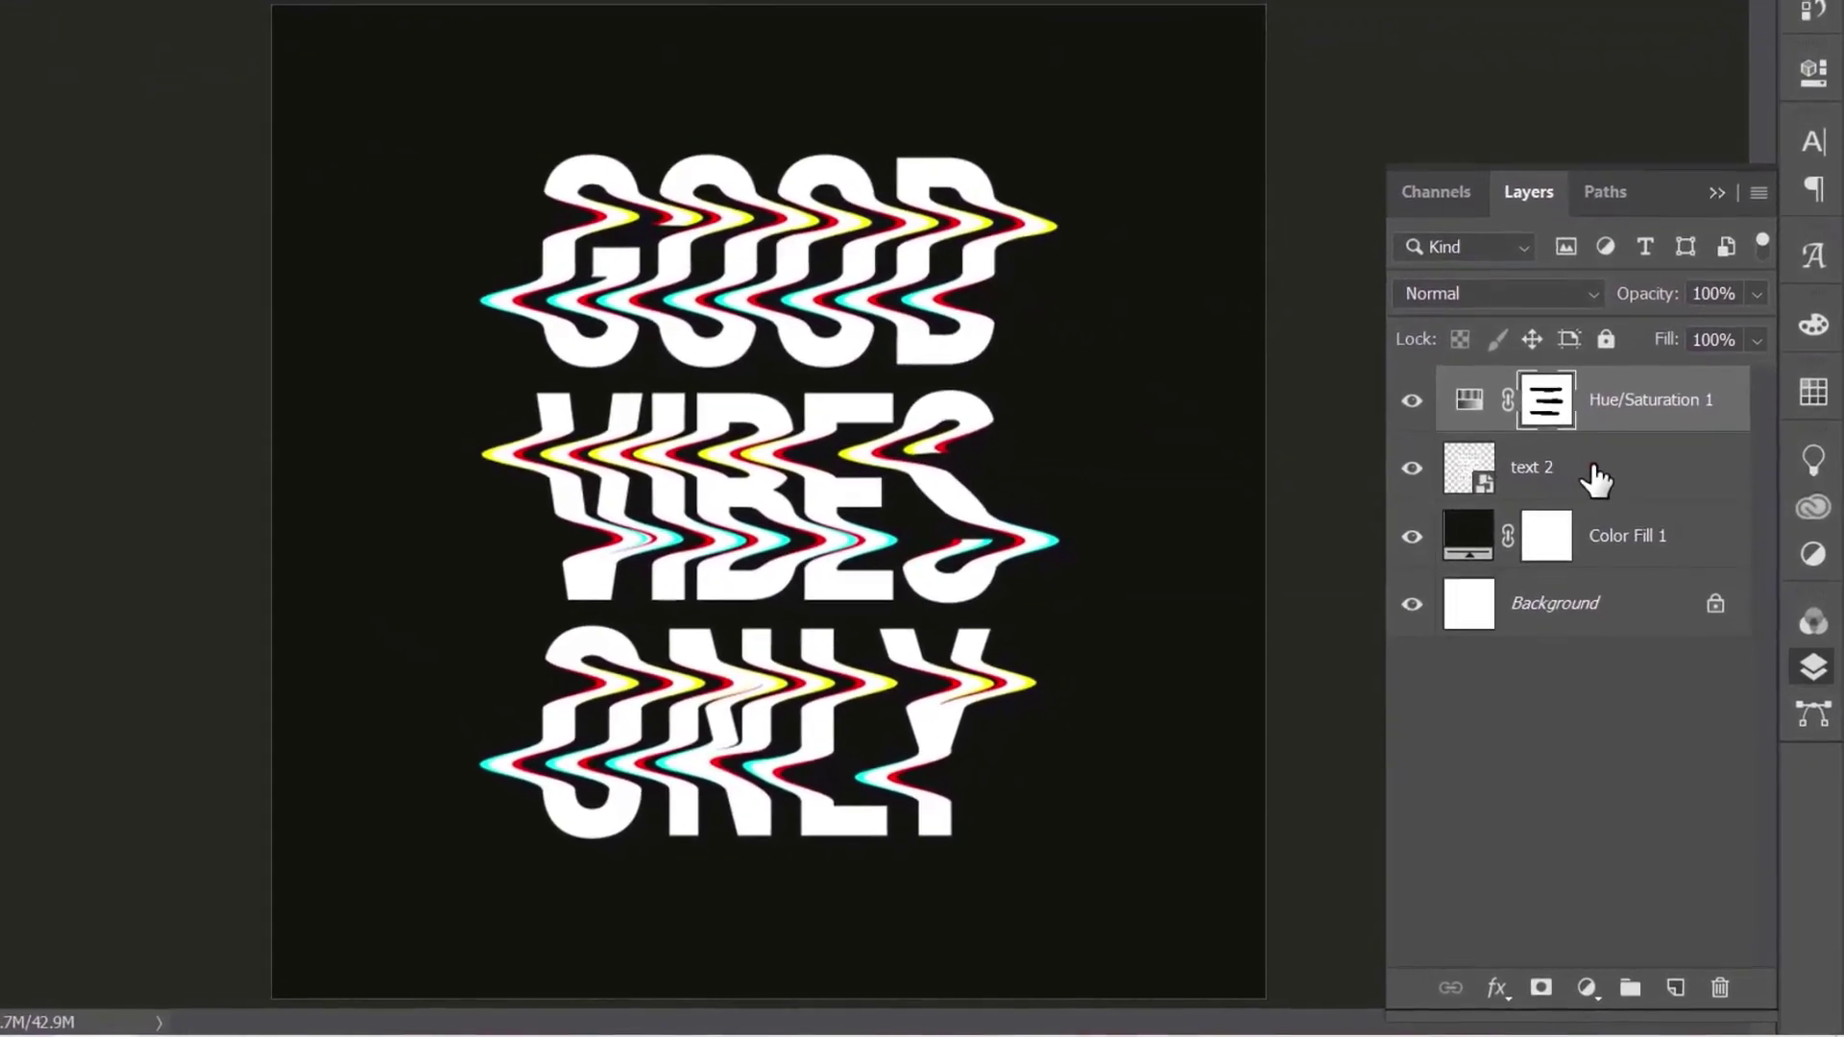
Apply a 10% monochromatic Gaussian Add Noise smart filter to the text 2 layer
{"action": "left_click", "coordinate": [1626, 547]}
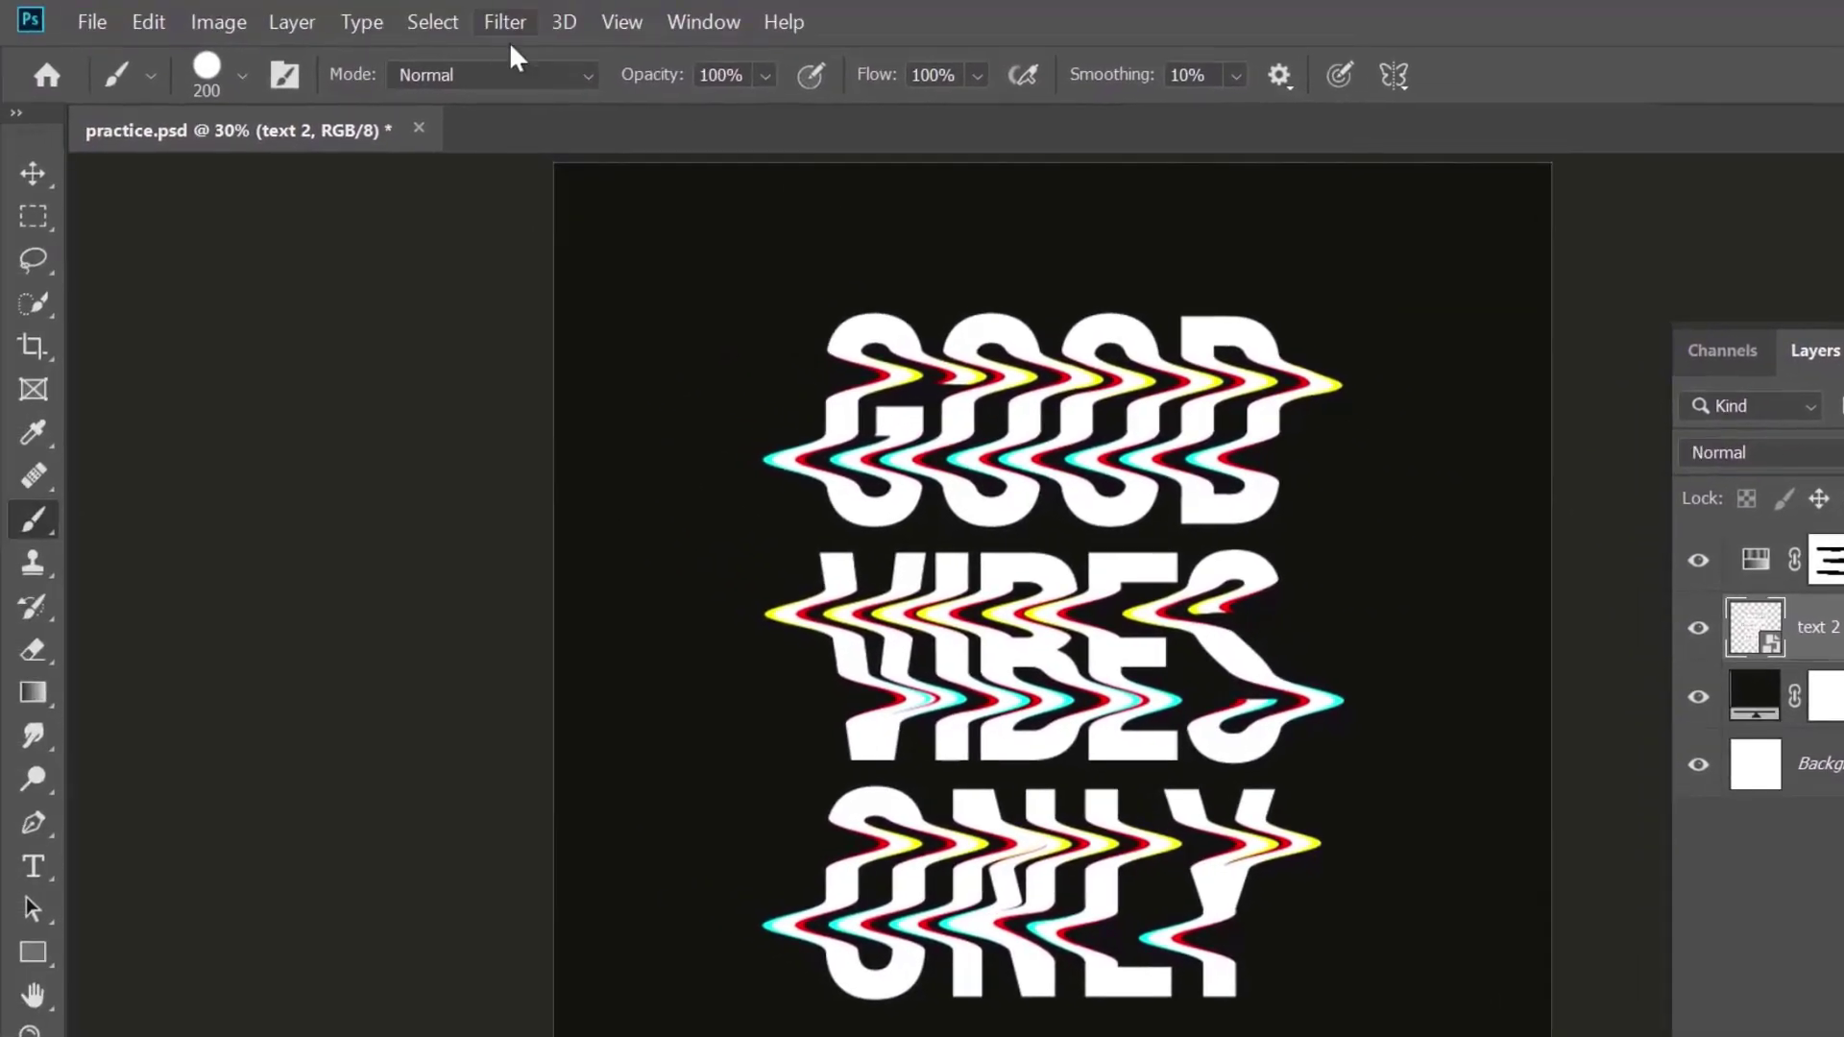
{"action": "left_click", "coordinate": [491, 27]}
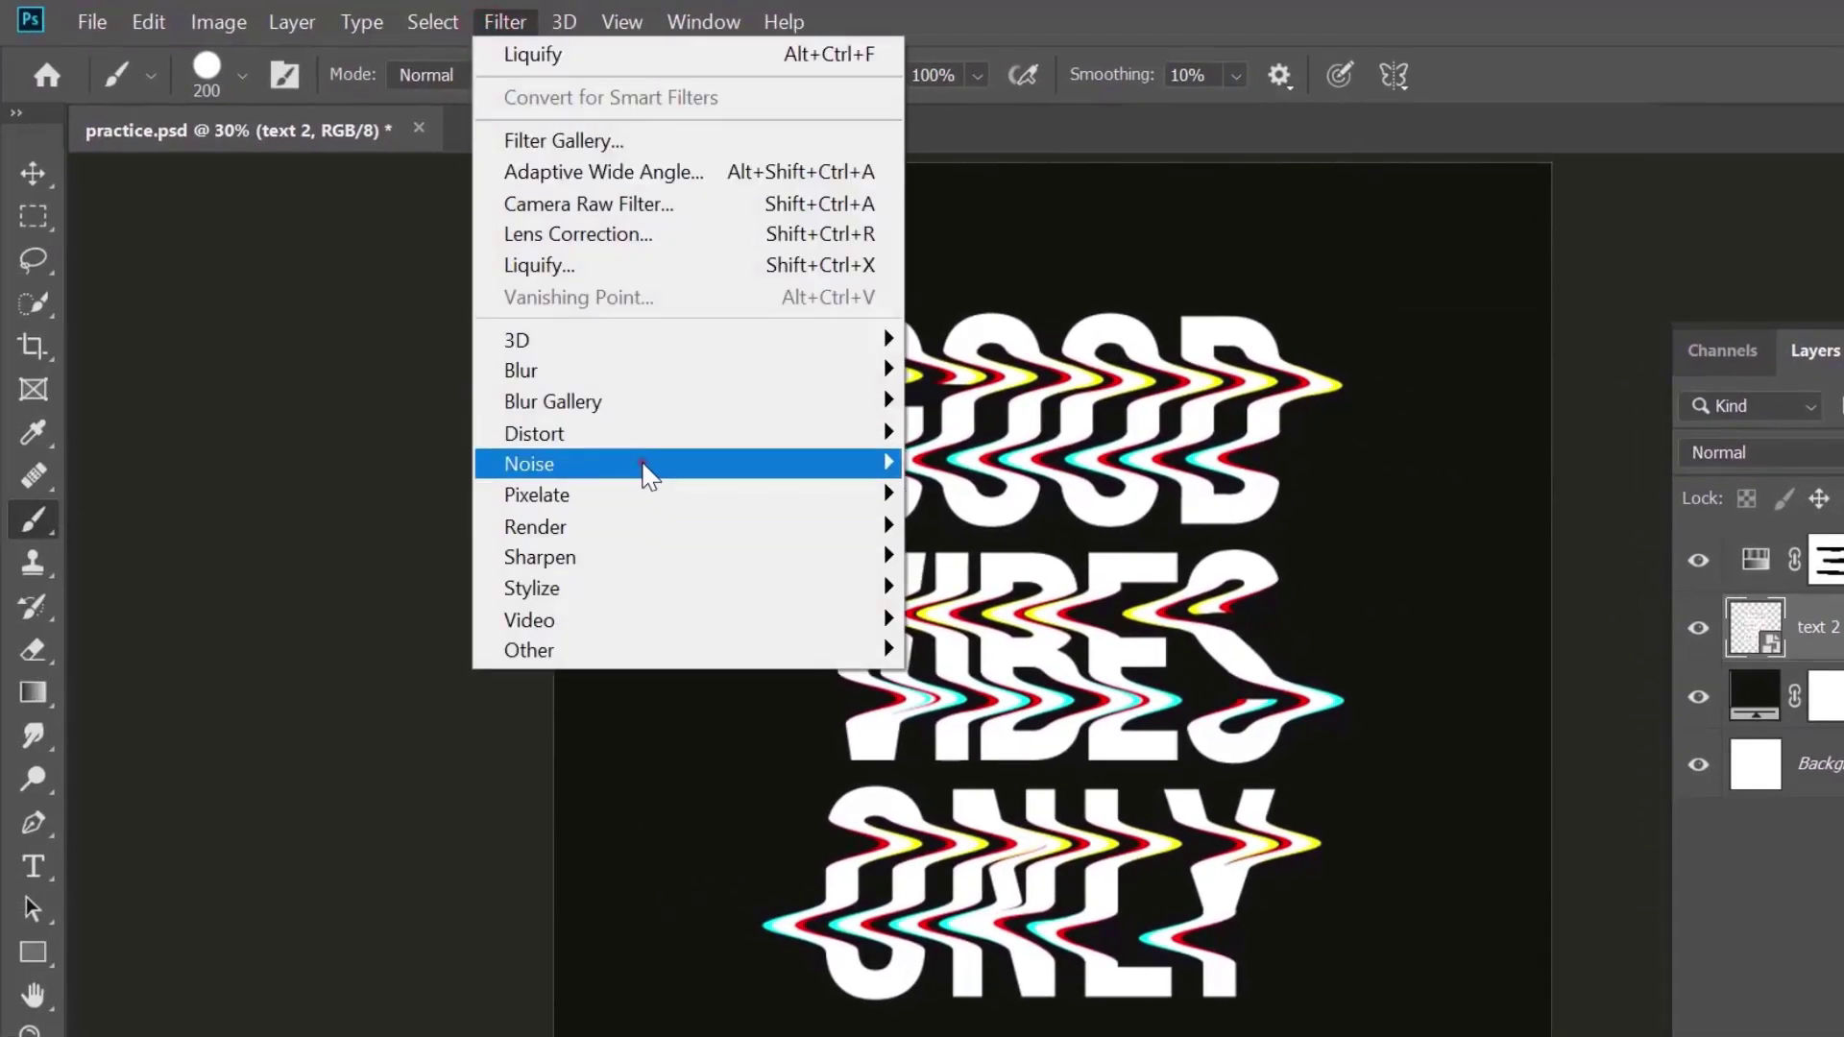
{"action": "left_click", "coordinate": [642, 464]}
{"action": "left_click", "coordinate": [937, 466]}
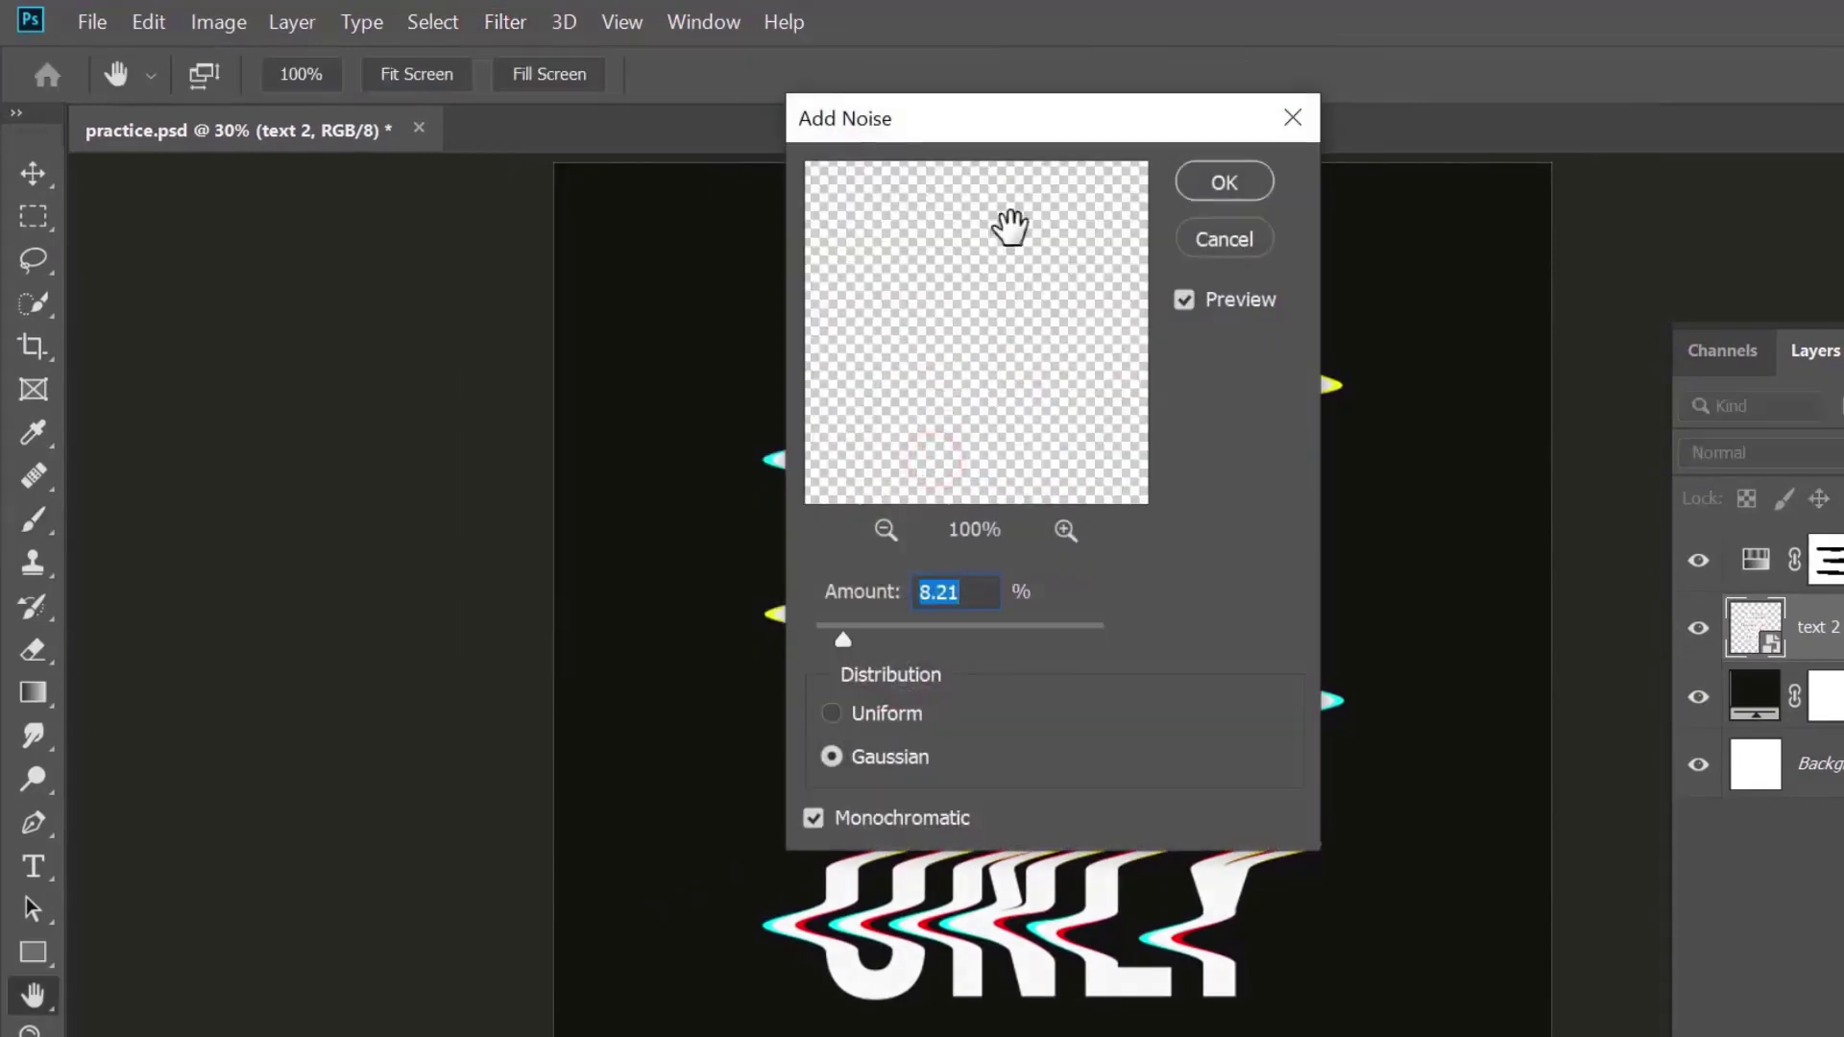
{"action": "left_click_drag", "start_coordinate": [805, 125], "coordinate": [1330, 129]}
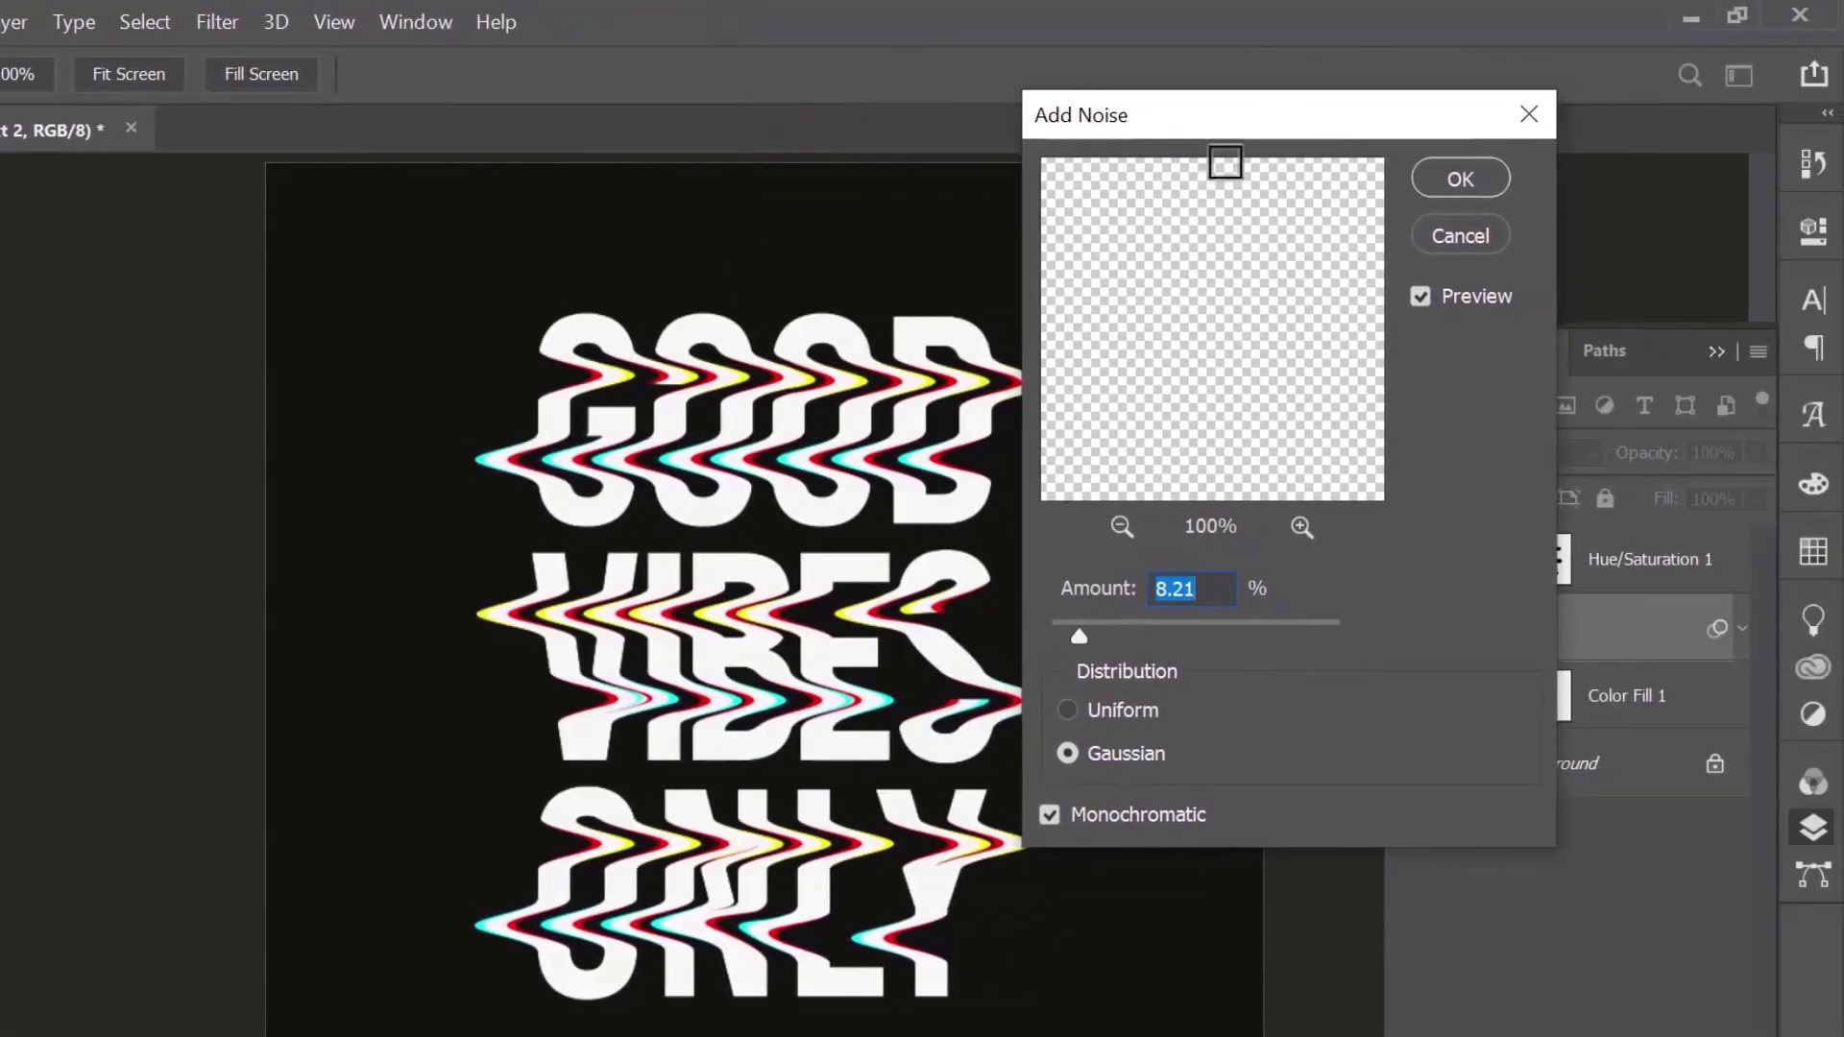
{"action": "left_click", "coordinate": [851, 422]}
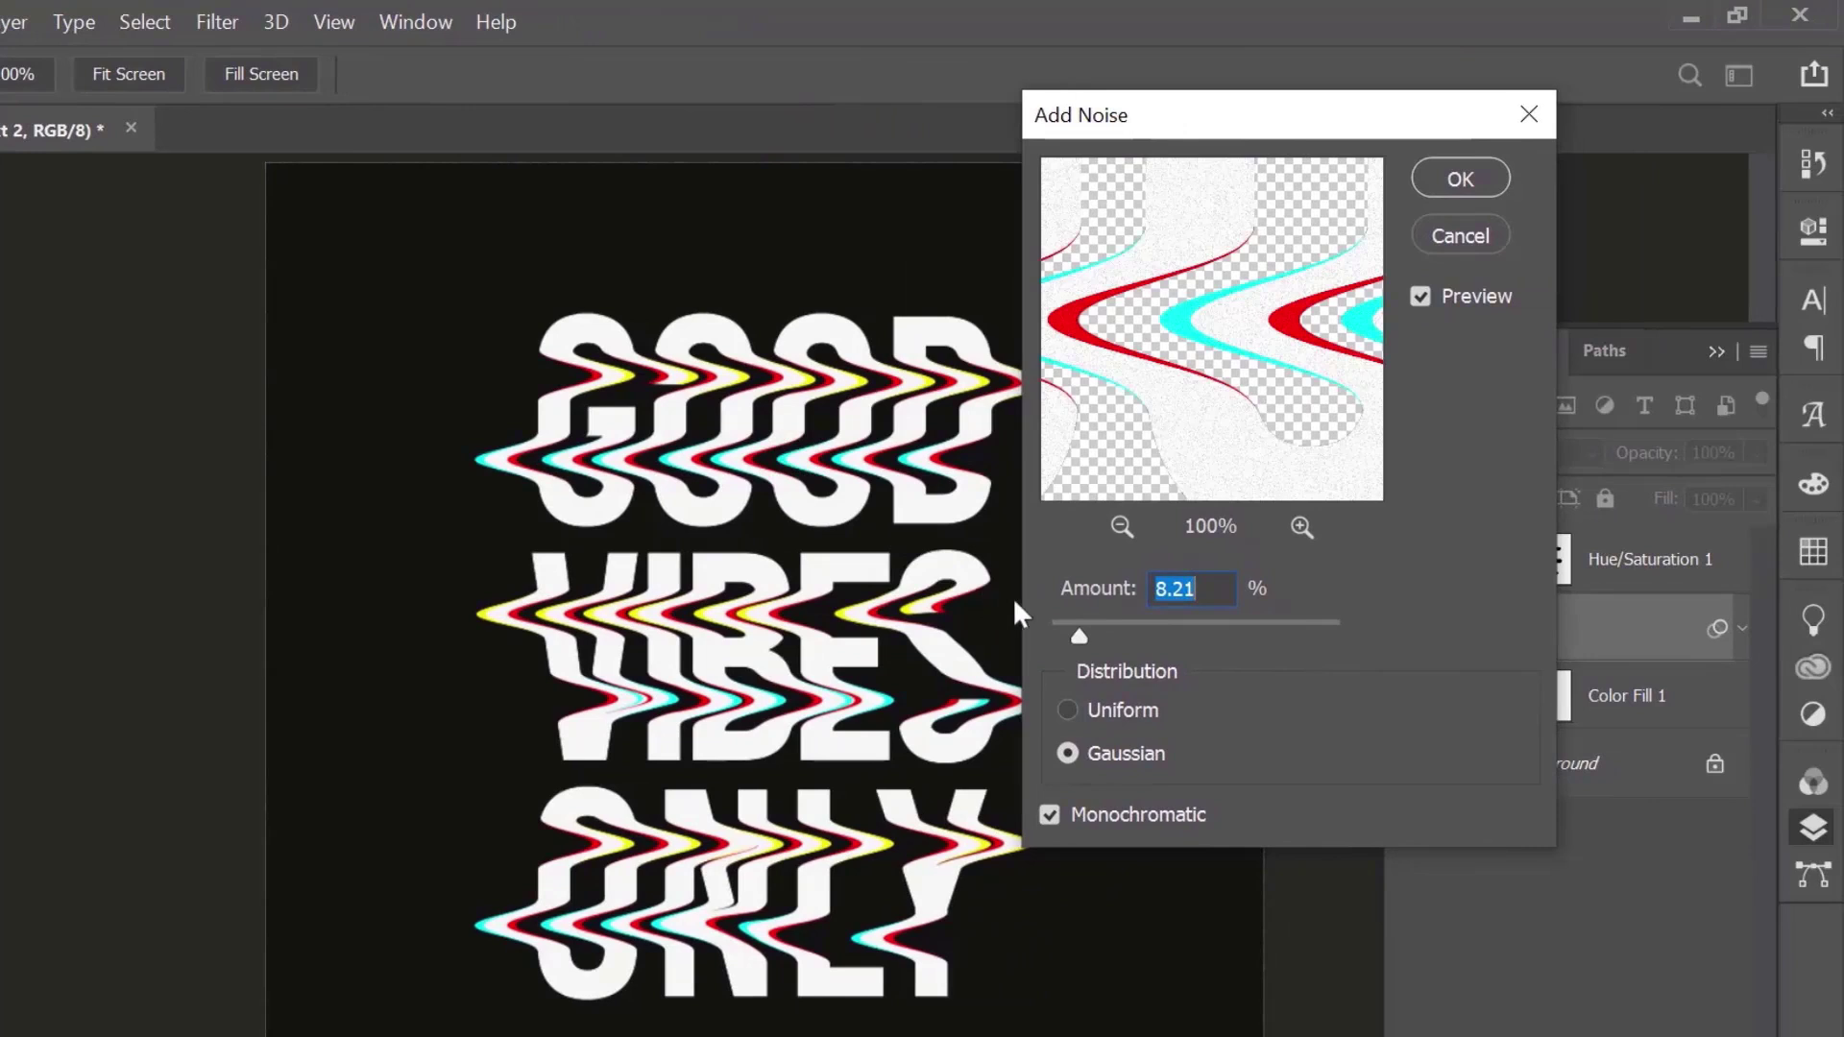
{"action": "left_click_drag", "start_coordinate": [1078, 636], "coordinate": [1085, 637]}
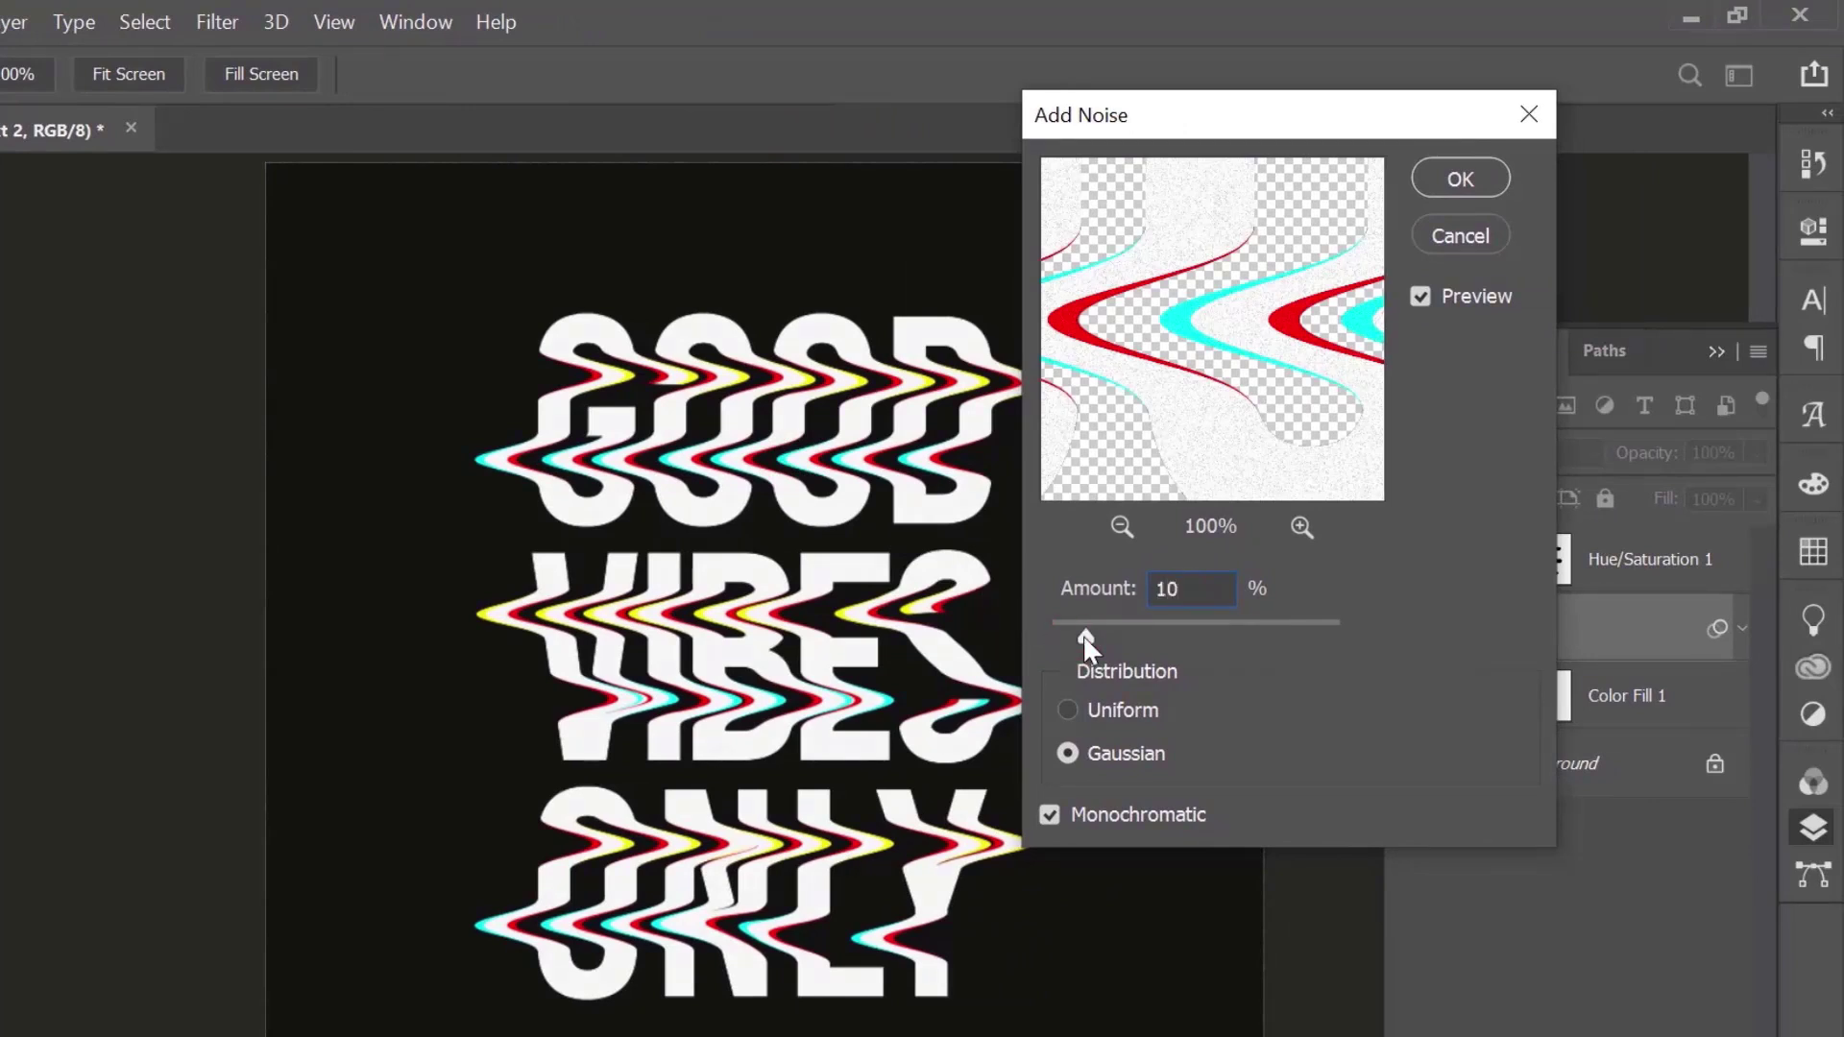
{"action": "left_click", "coordinate": [1450, 173]}
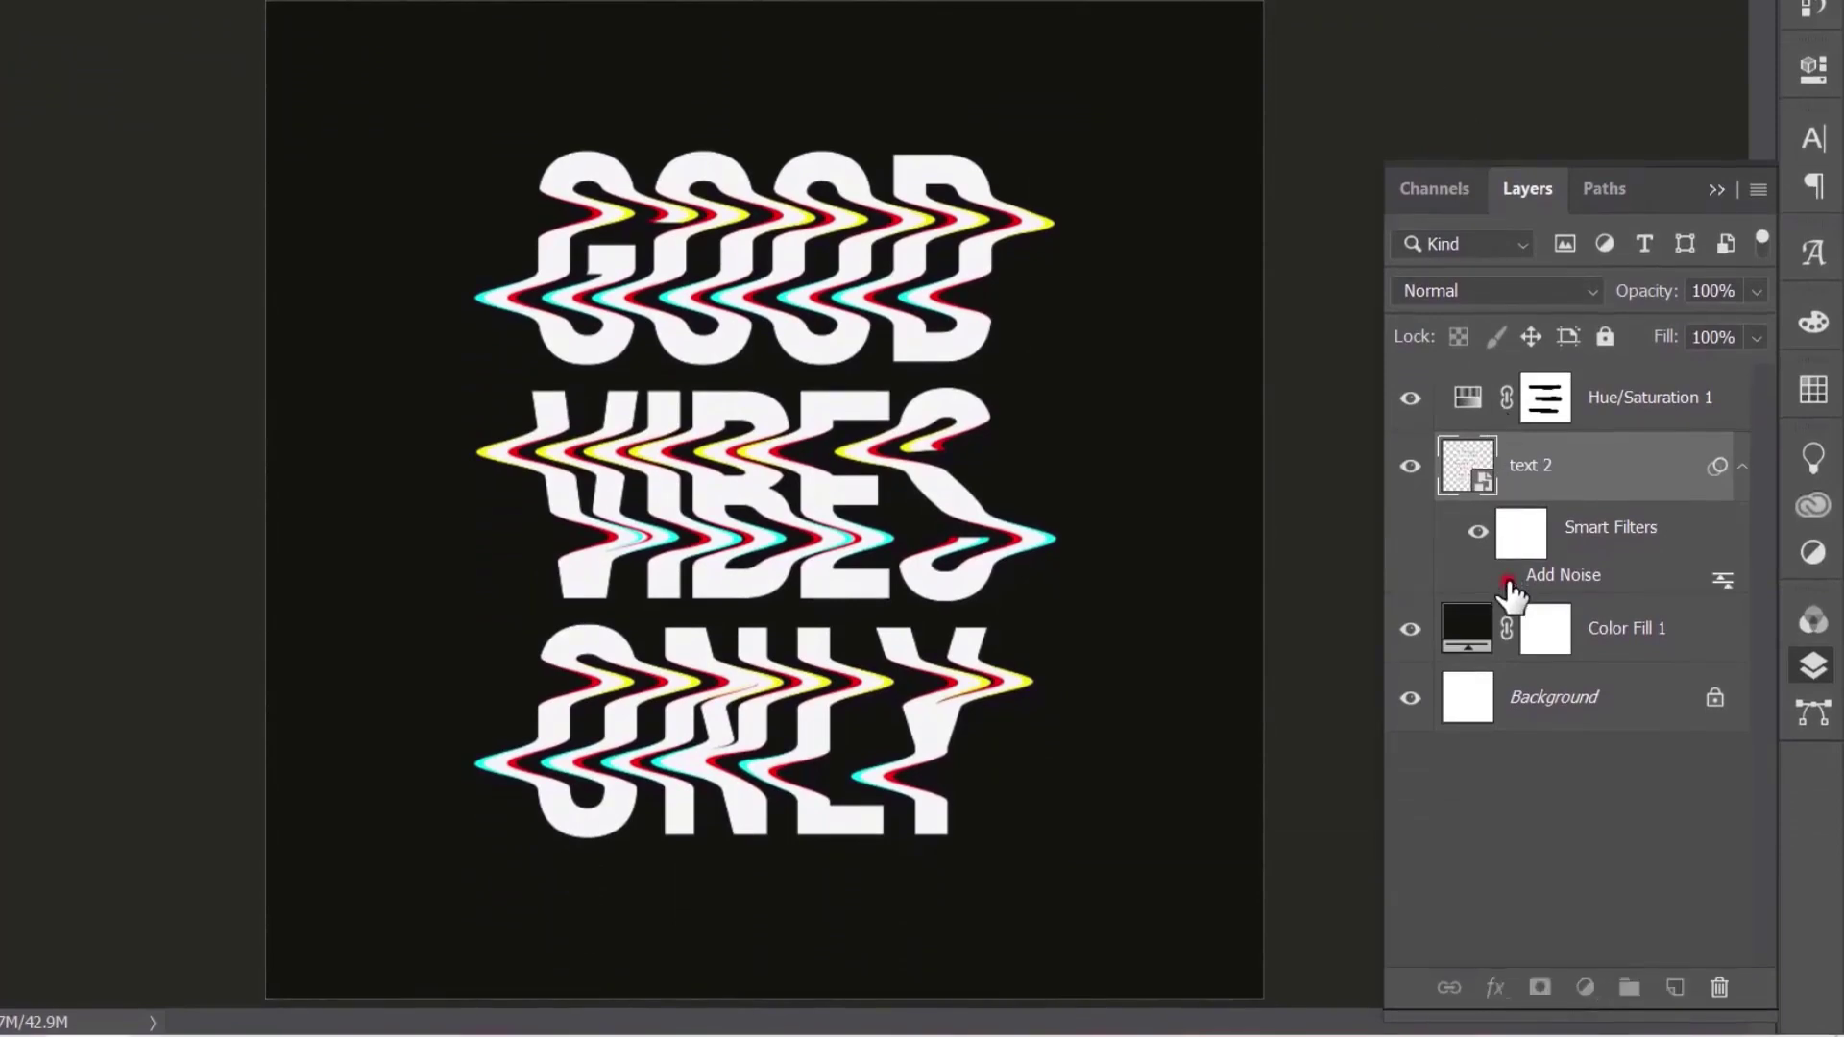
Toggle the Add Noise filter off and on to compare, then fit the canvas in view
{"action": "left_click", "coordinate": [1506, 578]}
{"action": "left_click", "coordinate": [1506, 577]}
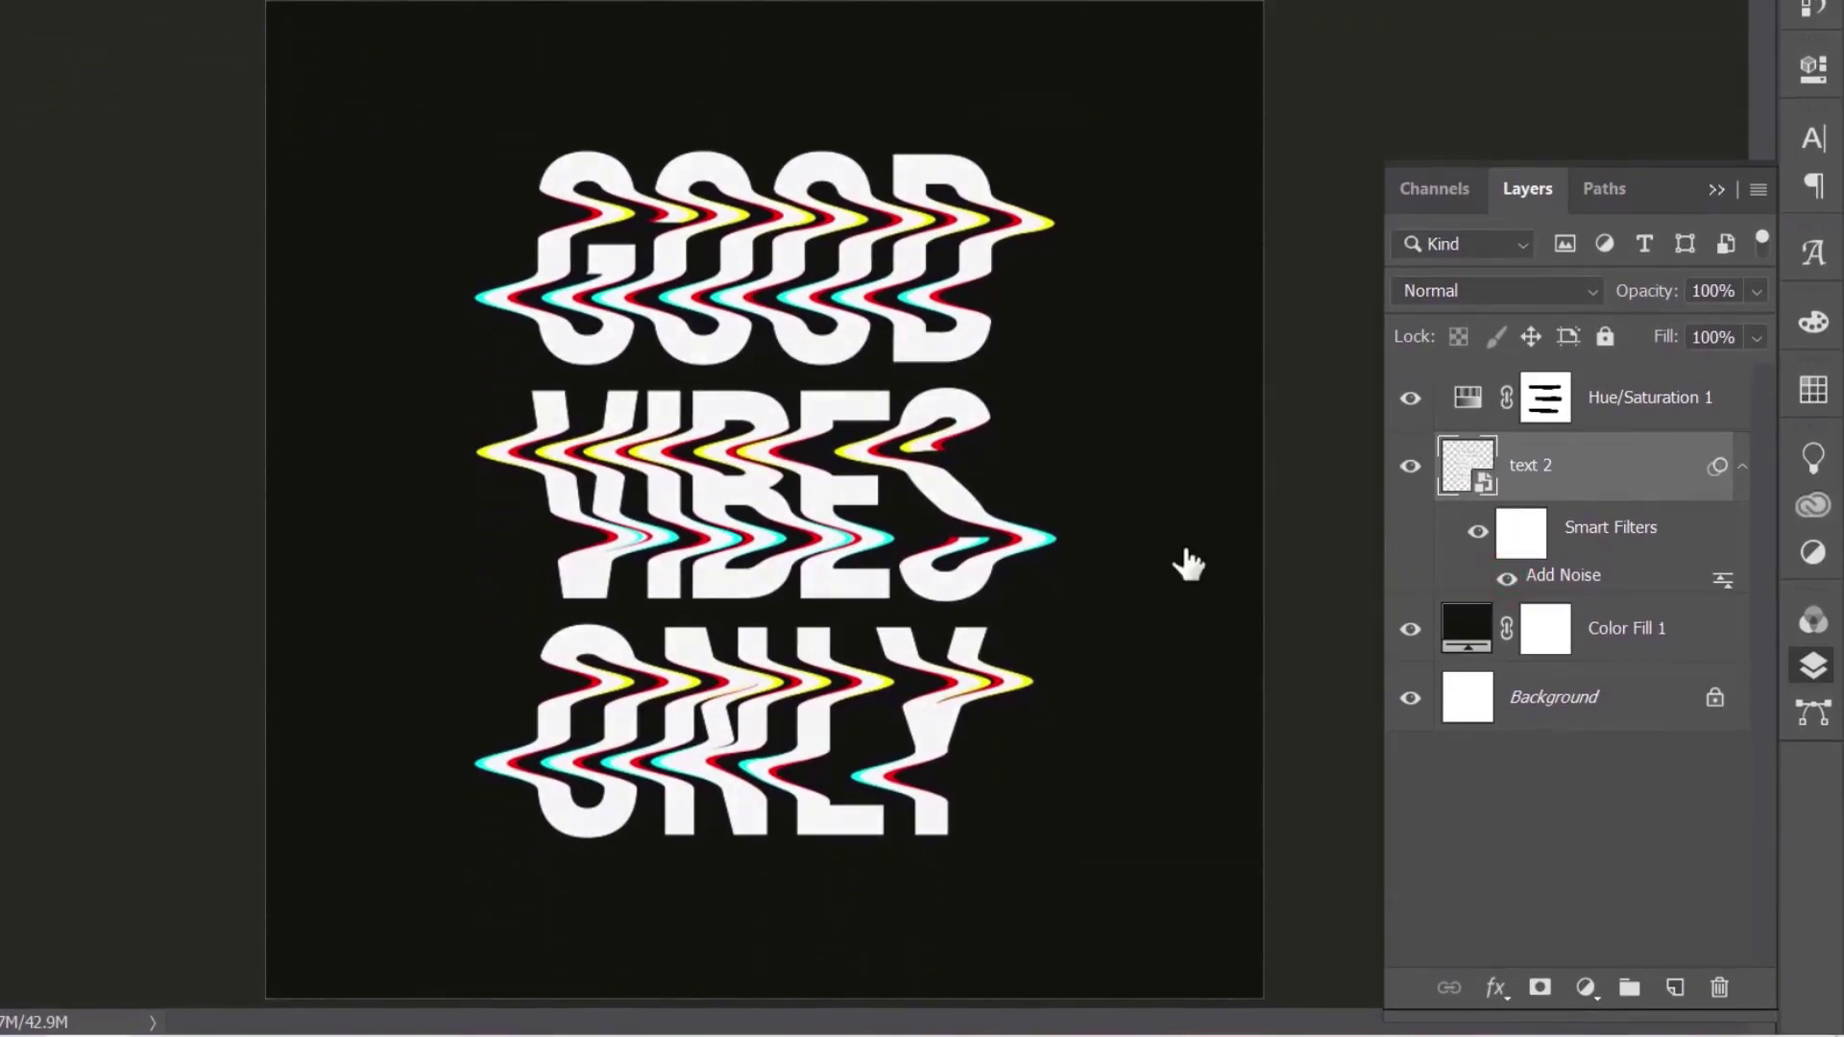
{"action": "scroll", "coordinate": [897, 524], "scroll_direction": "up", "scroll_amount": 2}
{"action": "scroll", "coordinate": [914, 511], "scroll_direction": "up", "scroll_amount": 2}
{"action": "scroll", "coordinate": [914, 507], "scroll_direction": "up", "scroll_amount": 3}
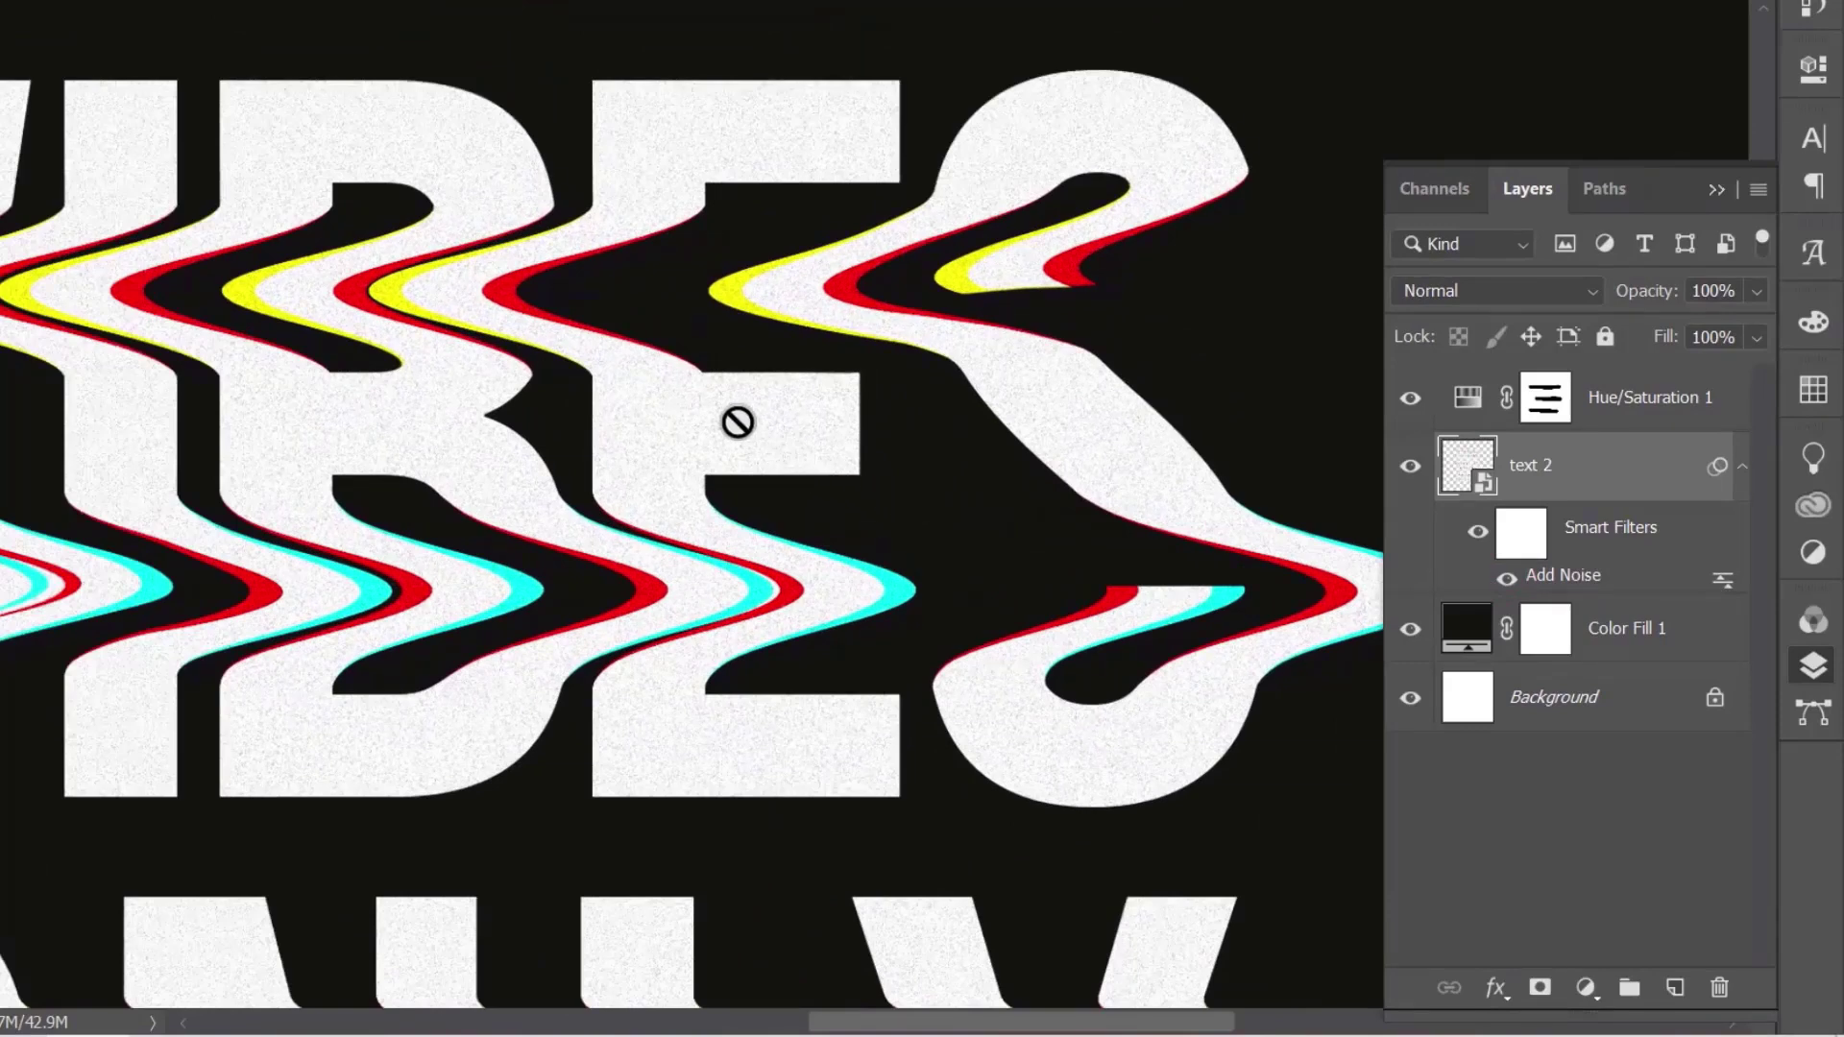
{"action": "key", "text": "ctrl+0"}
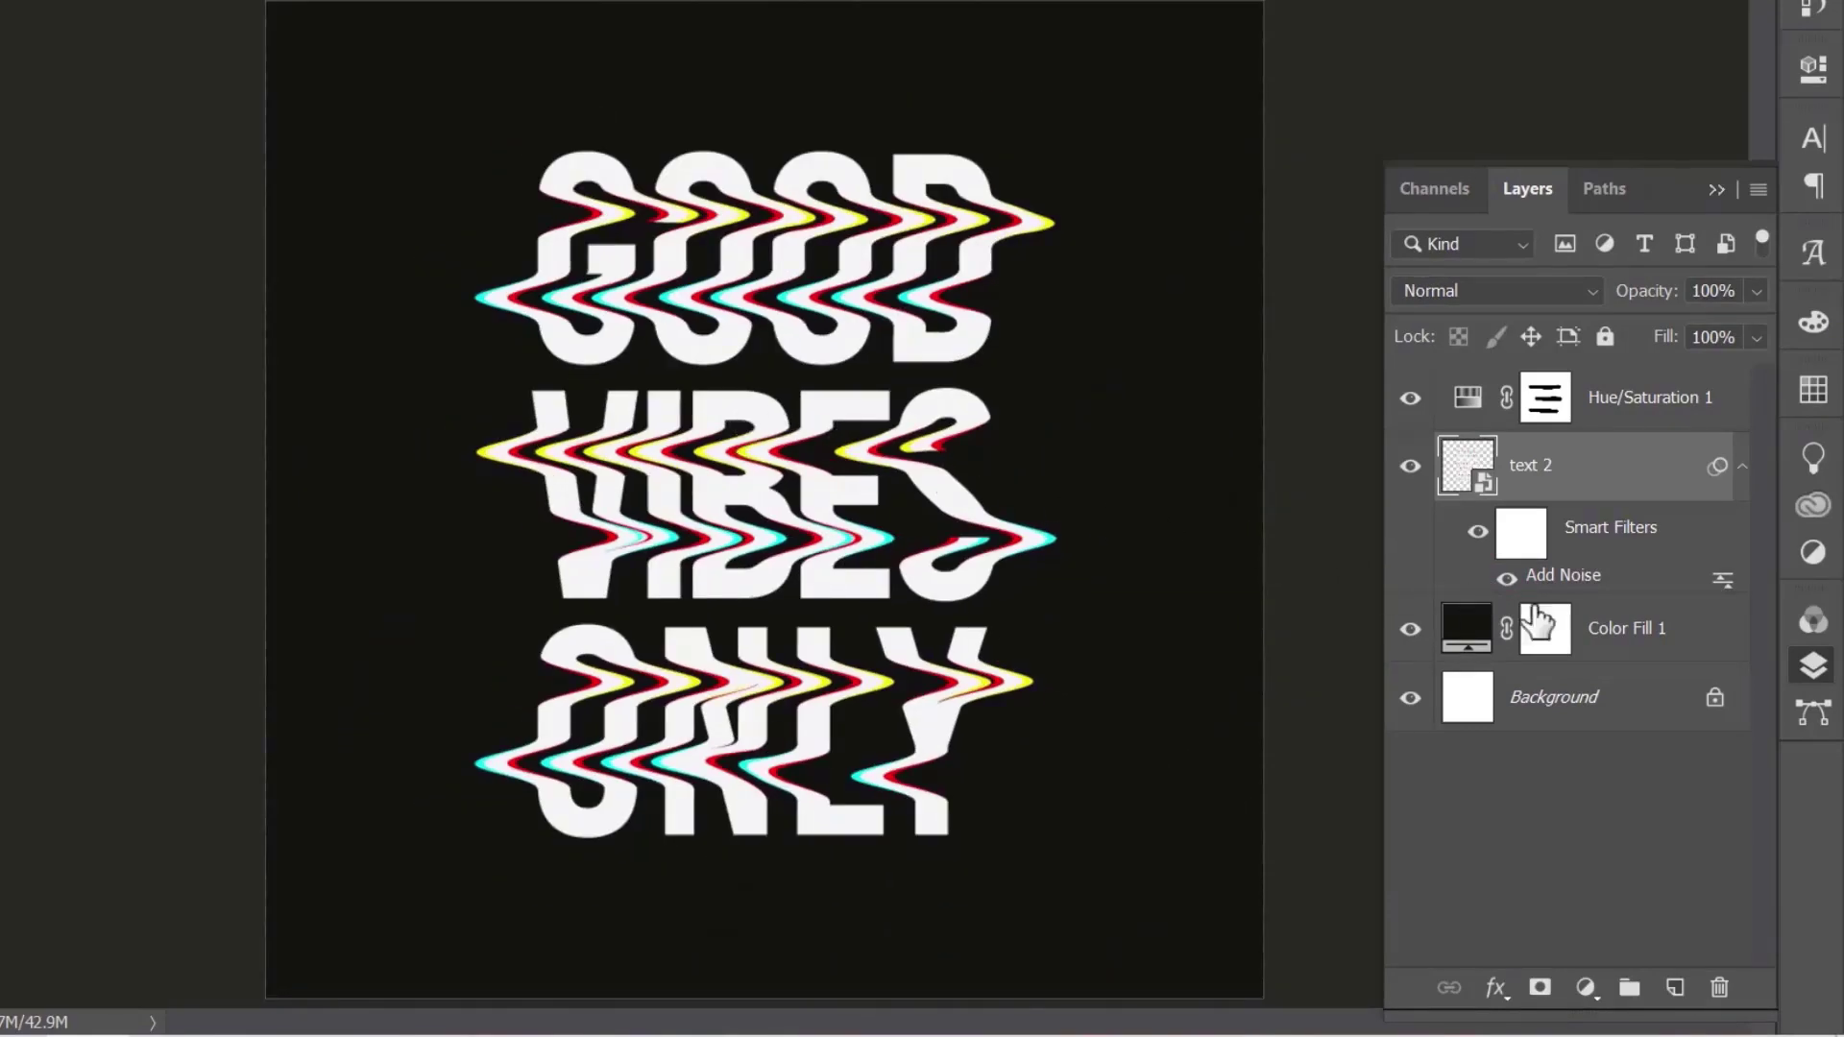
Convert the Color Fill 1 background layer to a smart object
{"action": "left_click", "coordinate": [1638, 632]}
{"action": "right_click", "coordinate": [1642, 642]}
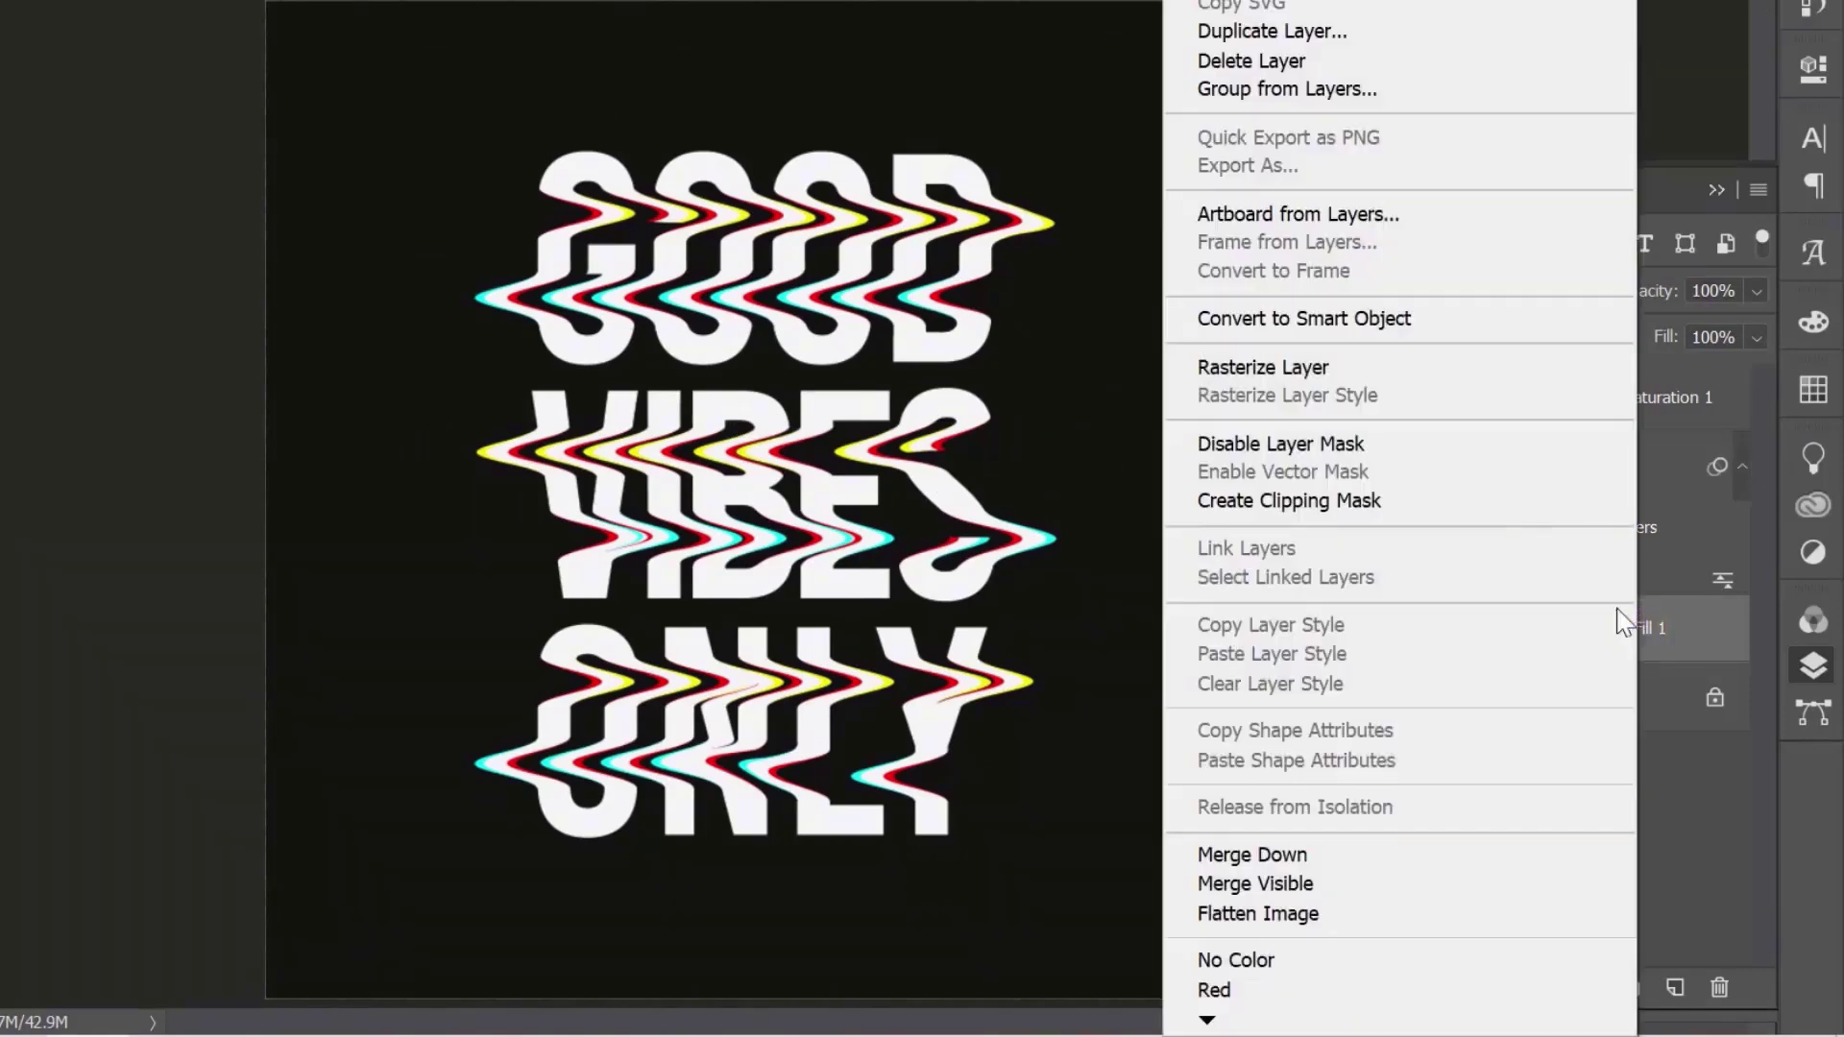
{"action": "left_click", "coordinate": [1393, 318]}
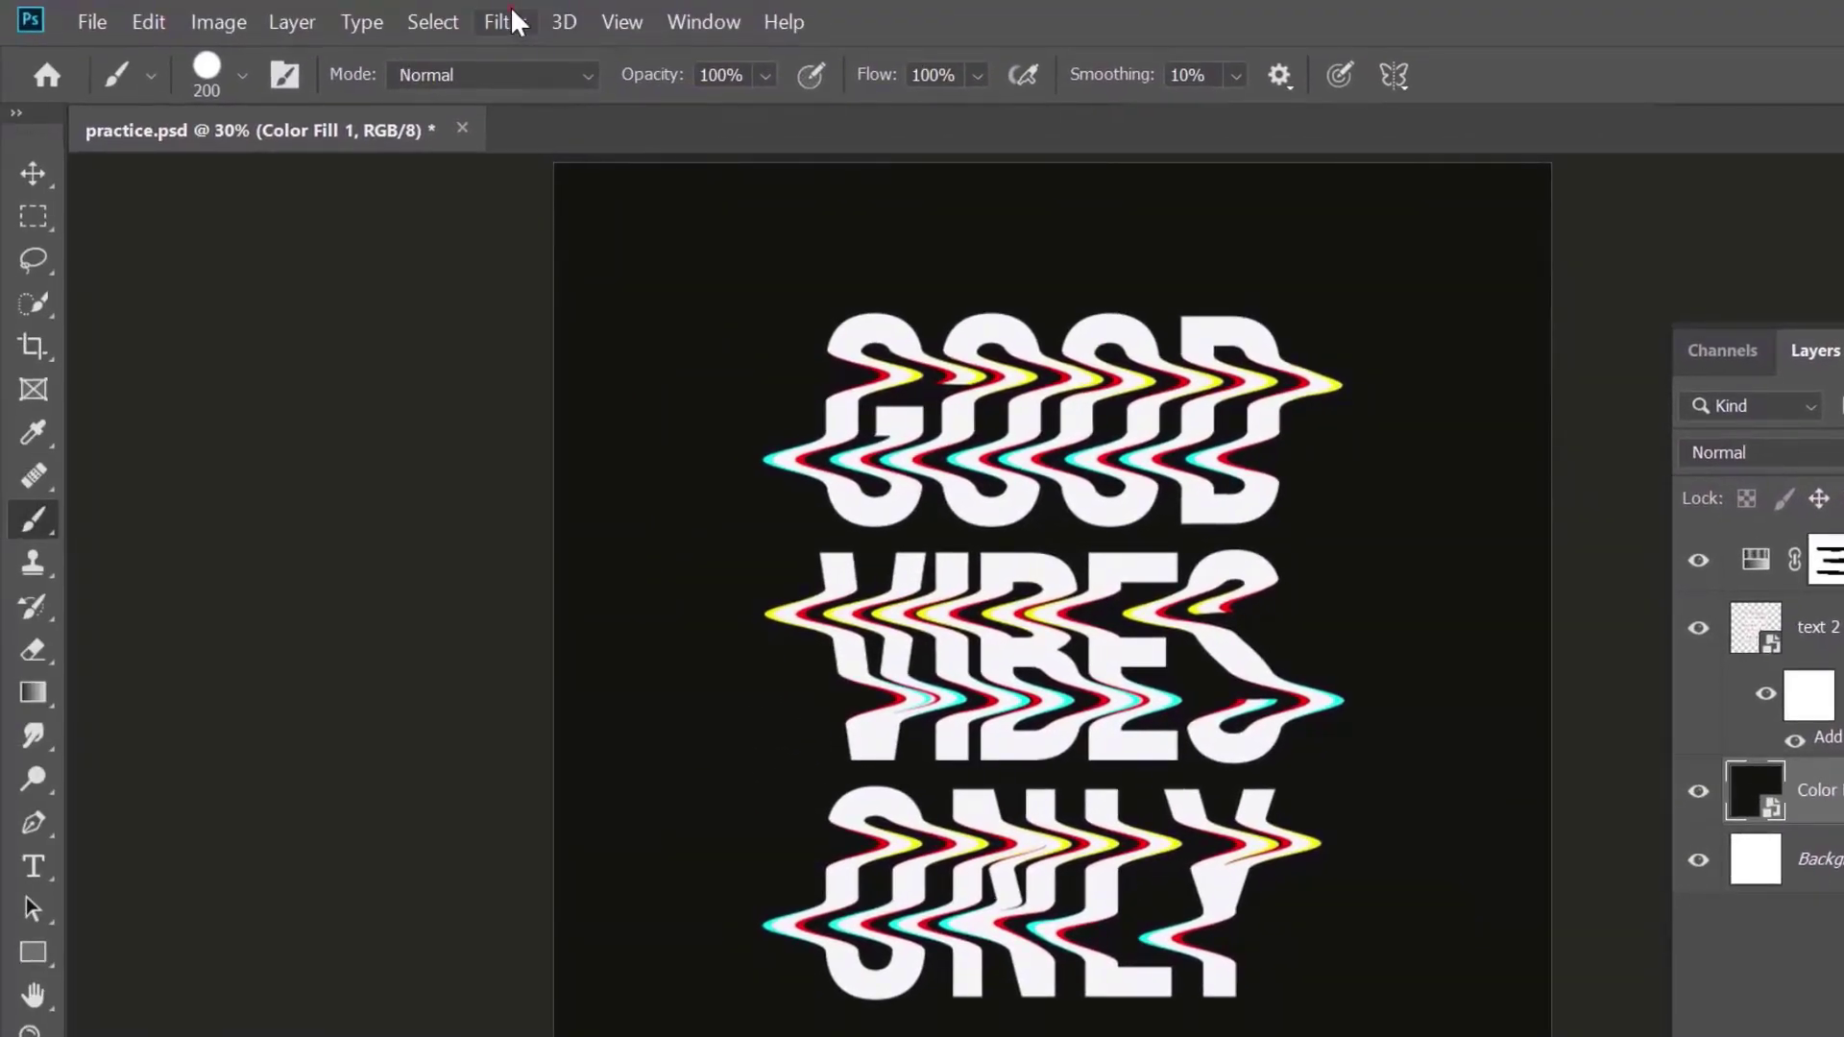
Apply the same 10% Add Noise grain to the background smart object
{"action": "left_click", "coordinate": [505, 21]}
{"action": "mouse_move", "coordinate": [528, 464]}
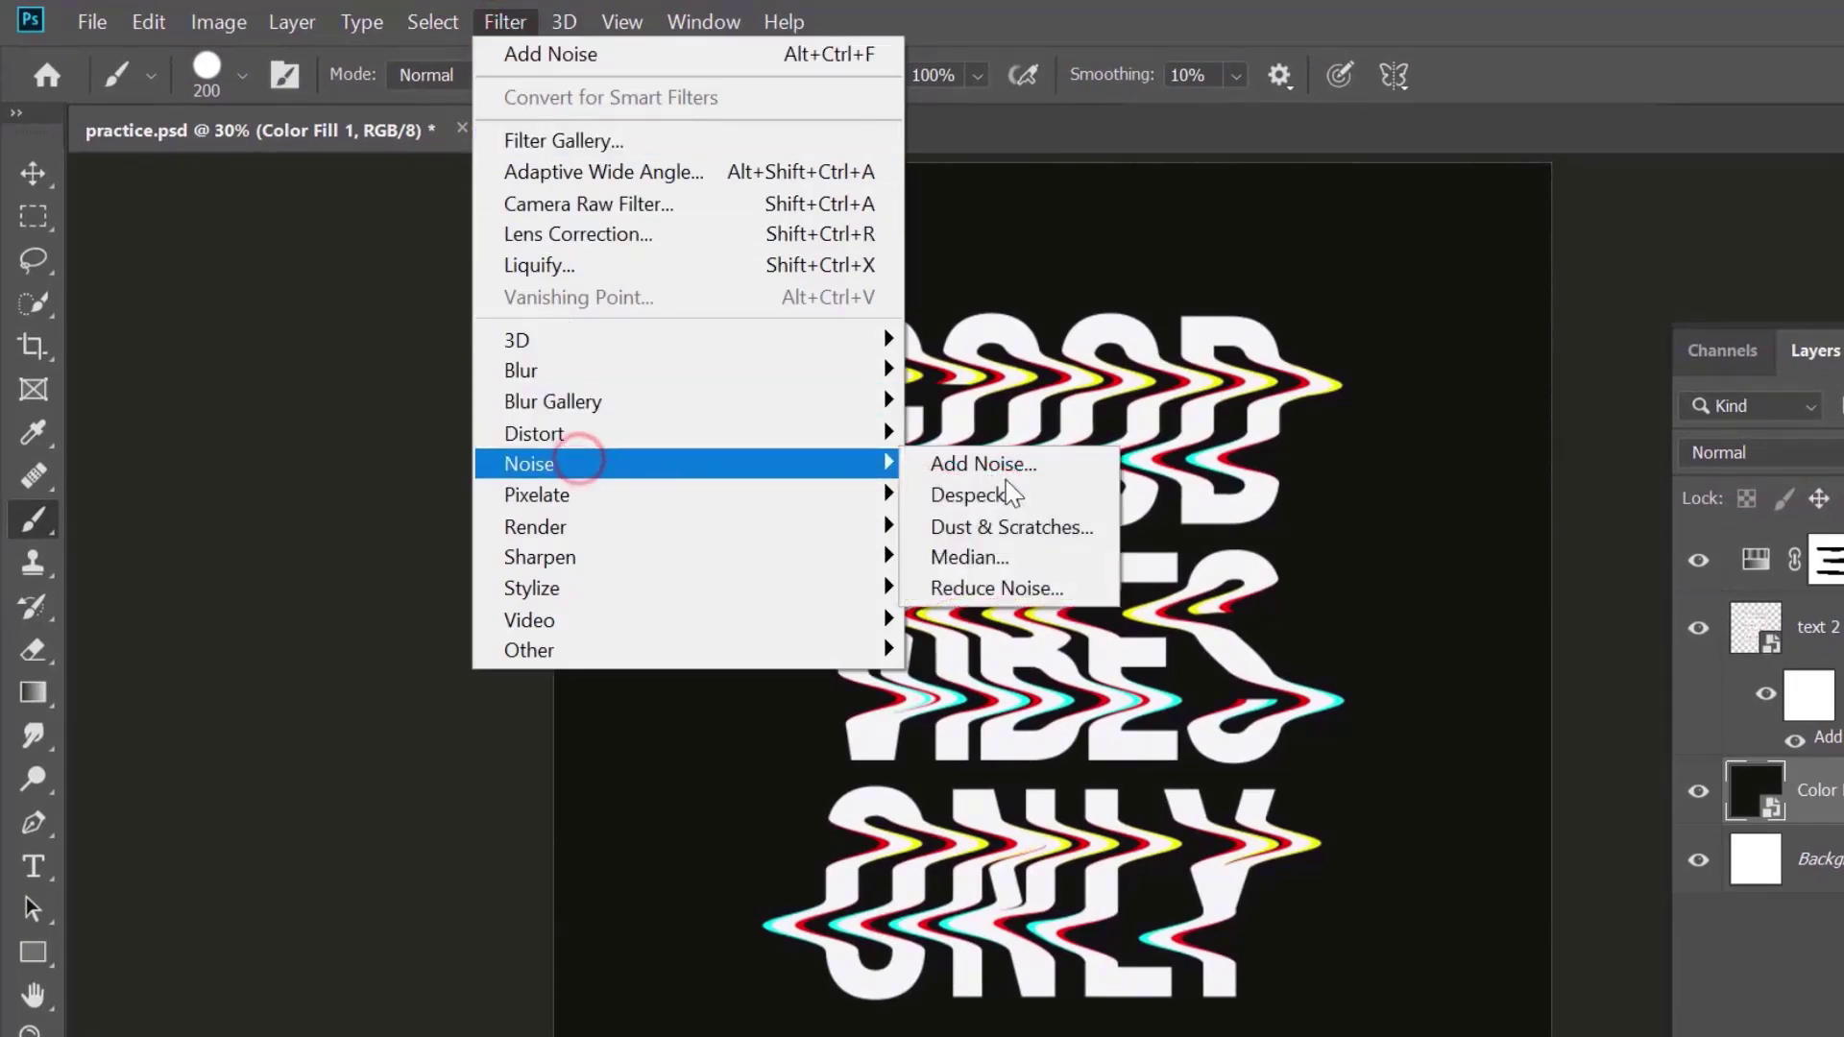
{"action": "left_click", "coordinate": [1065, 466]}
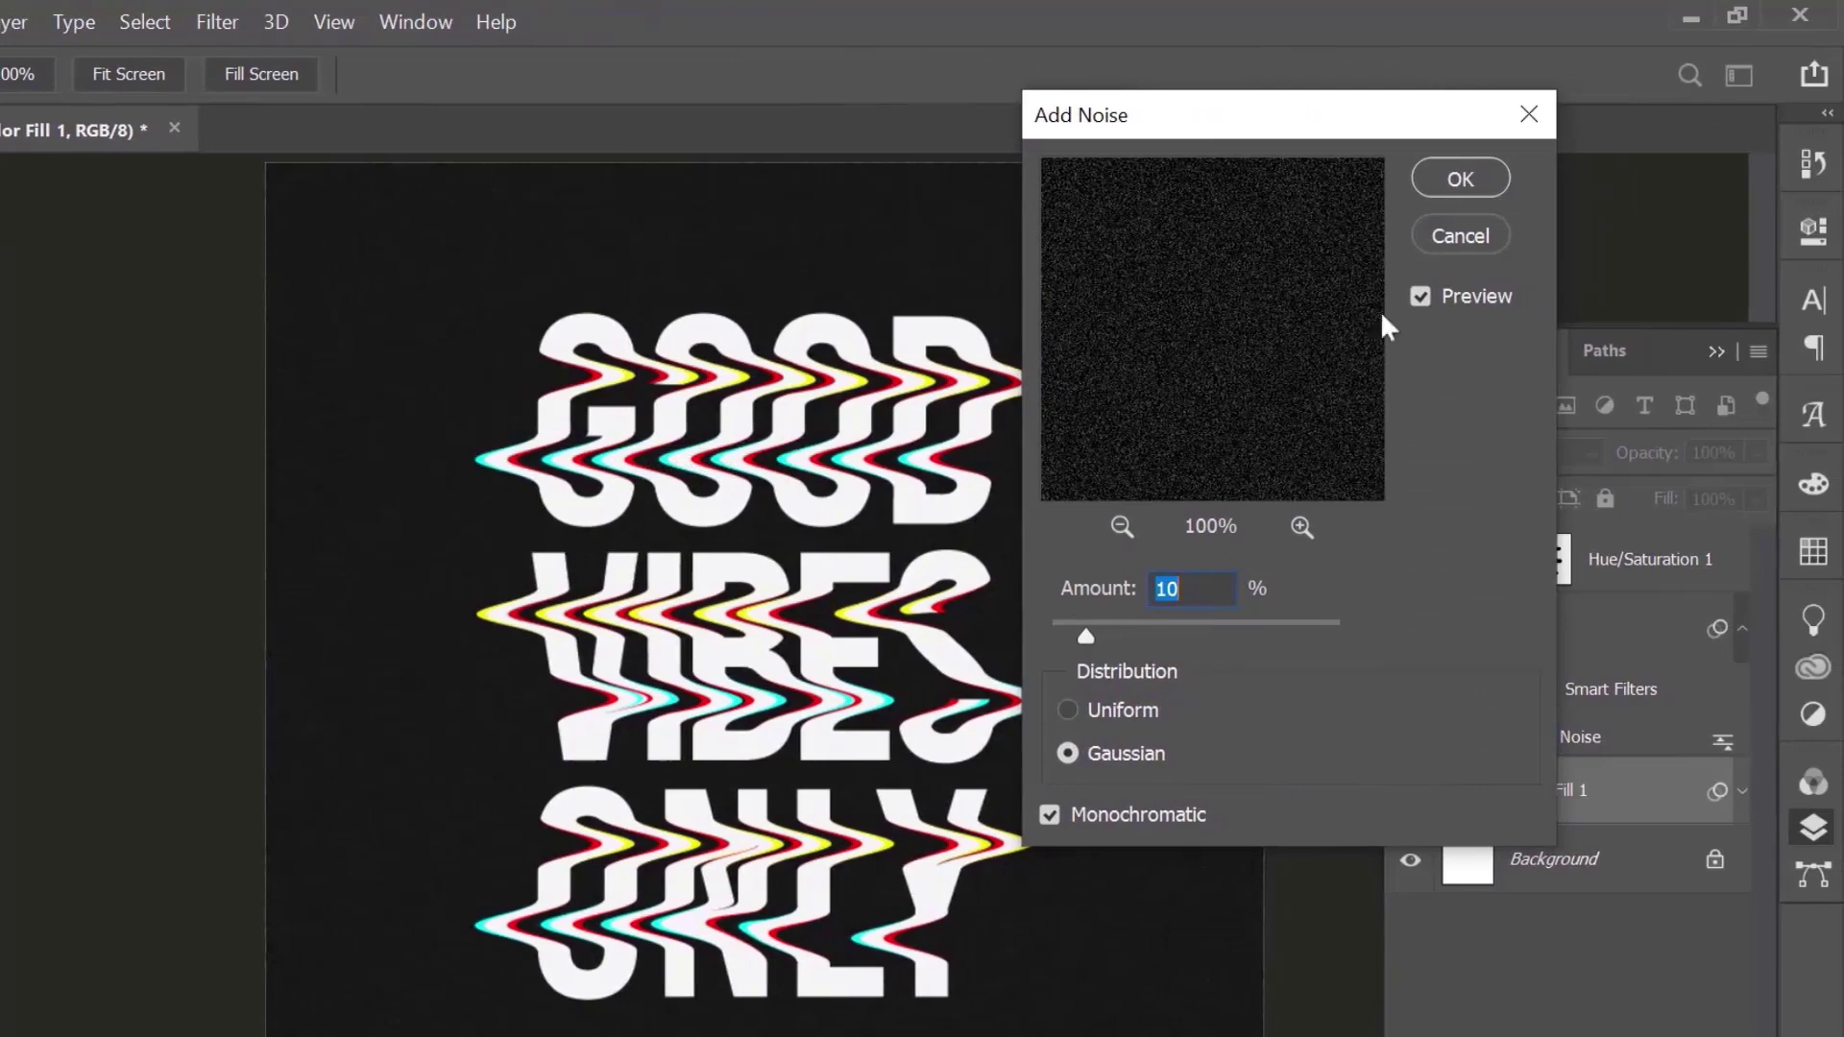
{"action": "left_click", "coordinate": [1458, 179]}
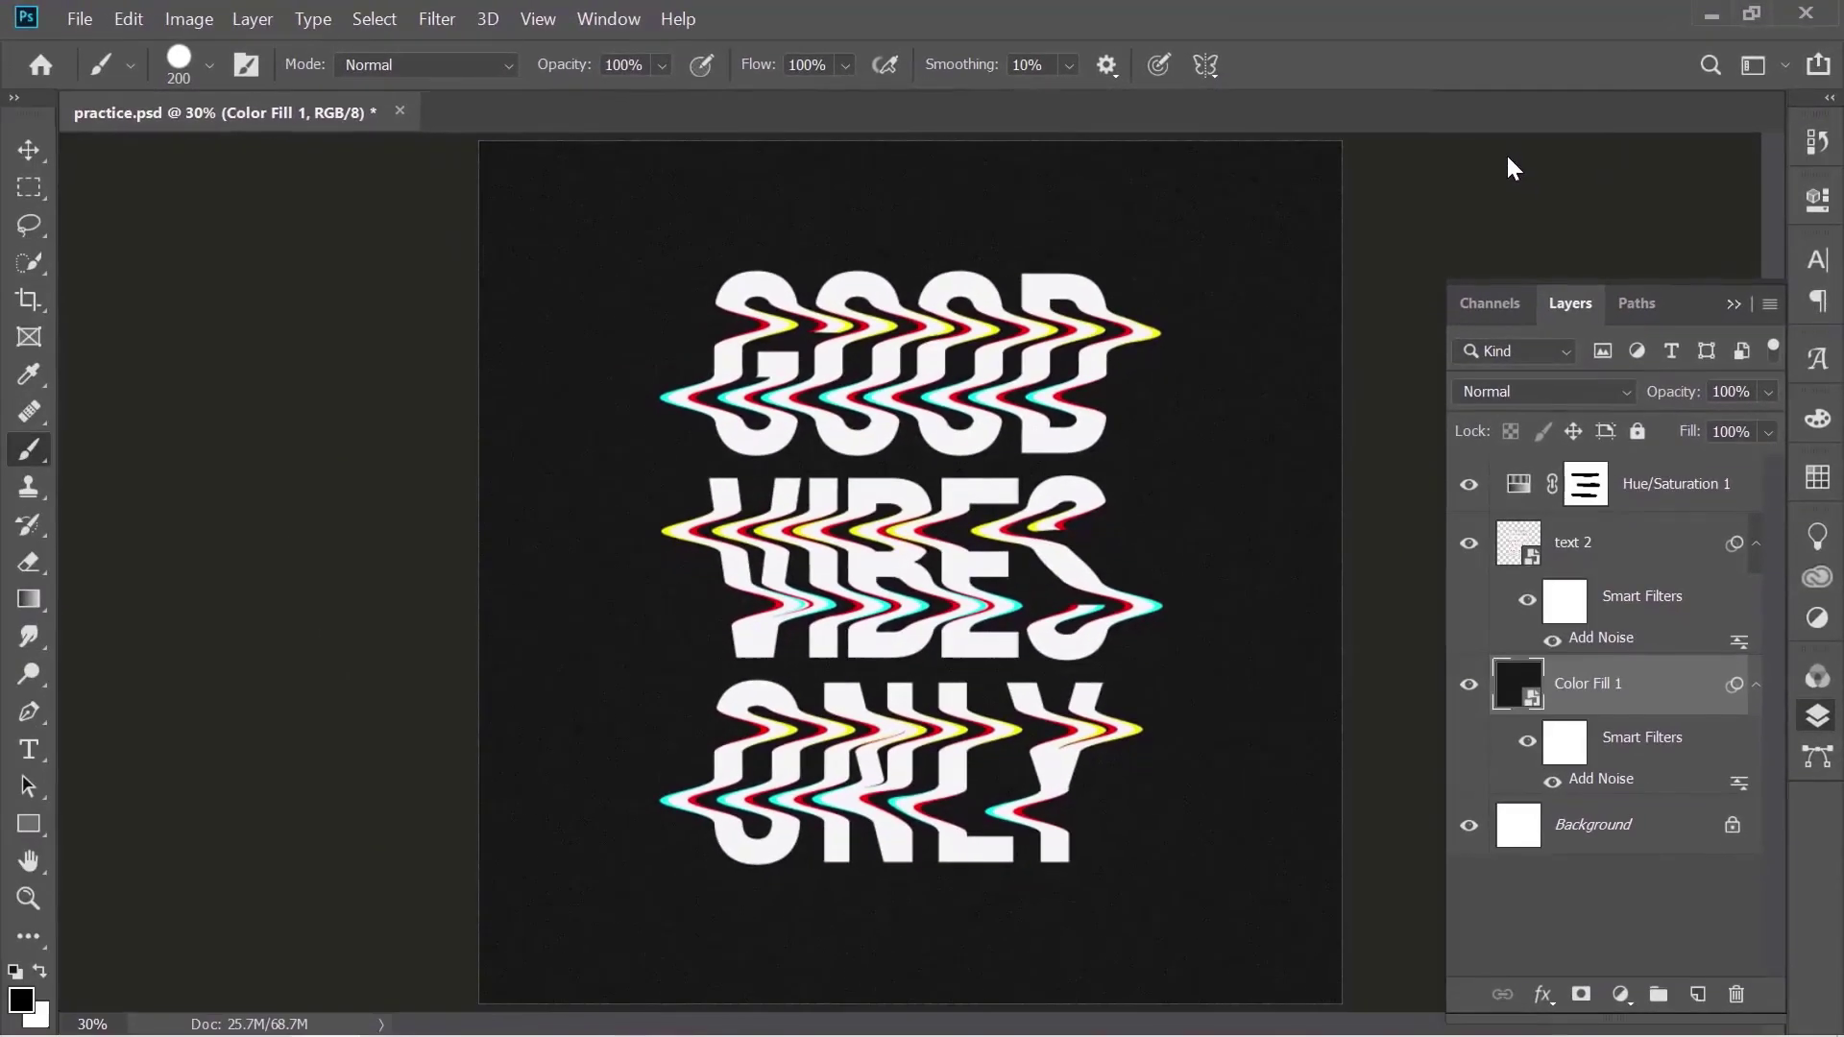
{"action": "key", "text": "ctrl+minus"}
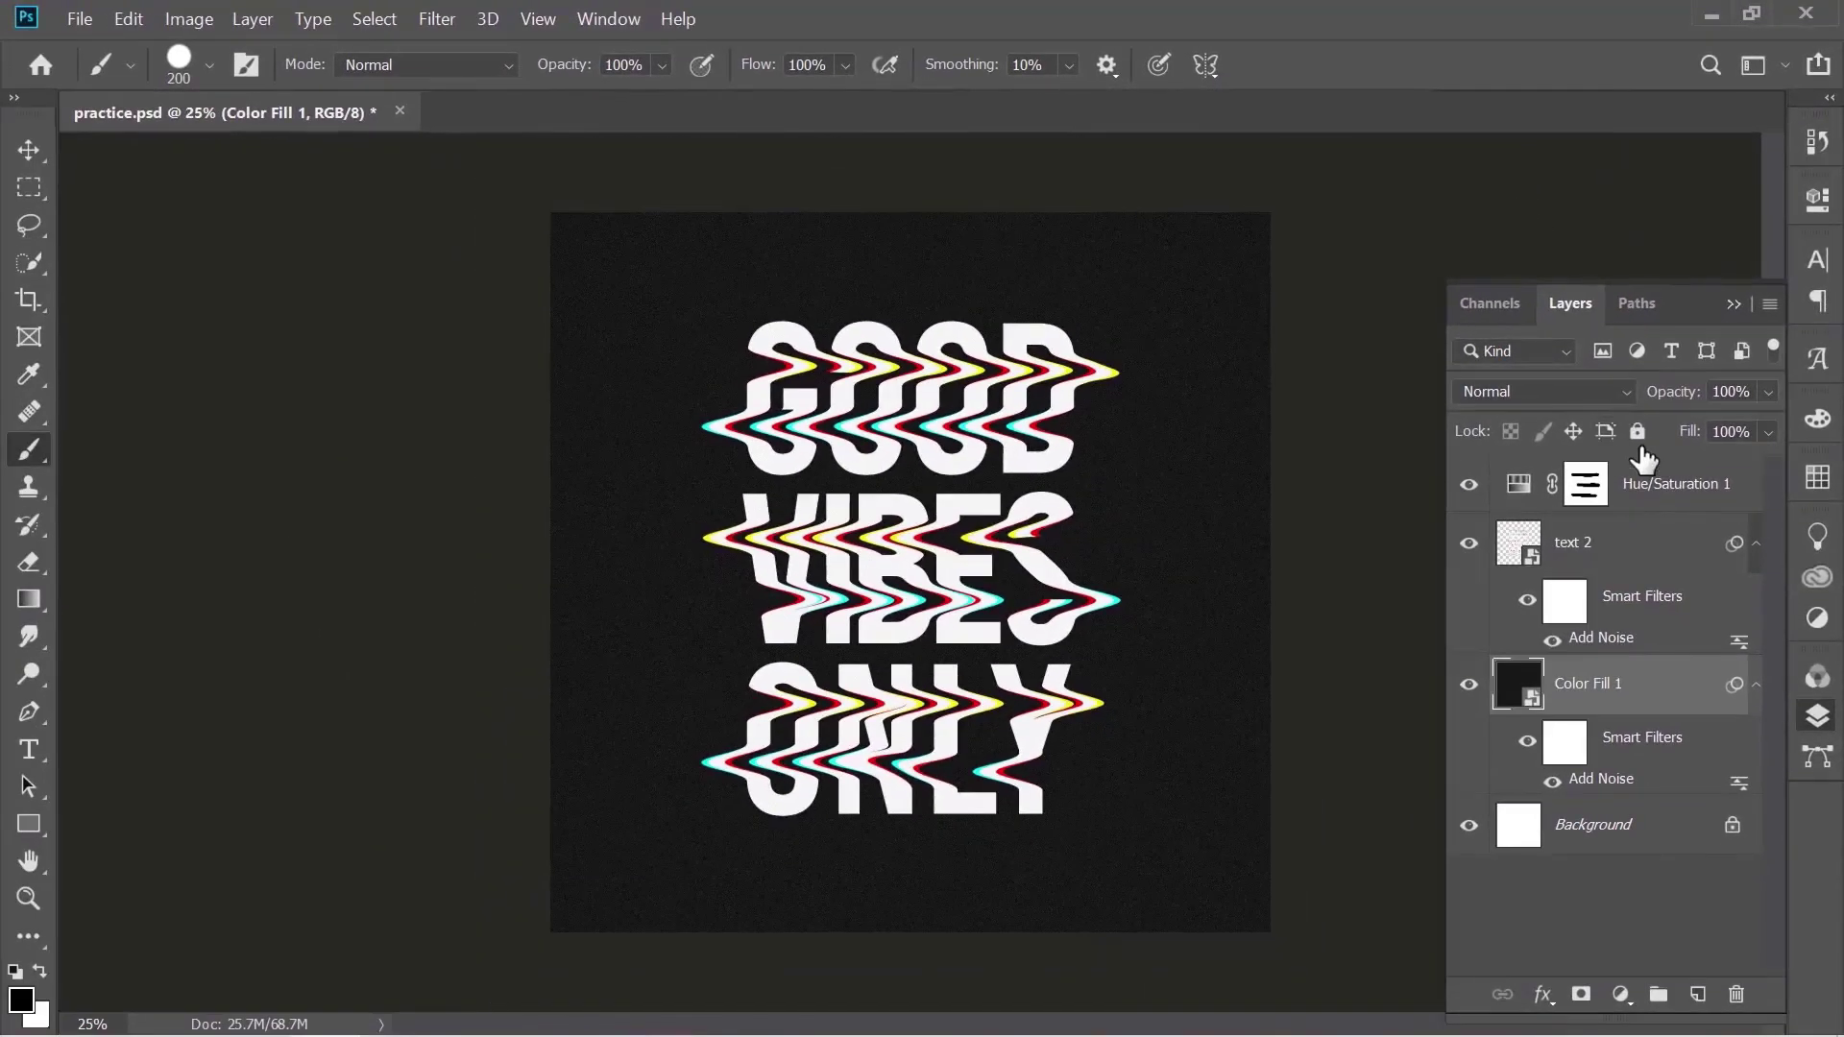
Add a Color Lookup adjustment using FuturisticBleak.3DL at the top of the layer stack
{"action": "left_click", "coordinate": [1658, 484]}
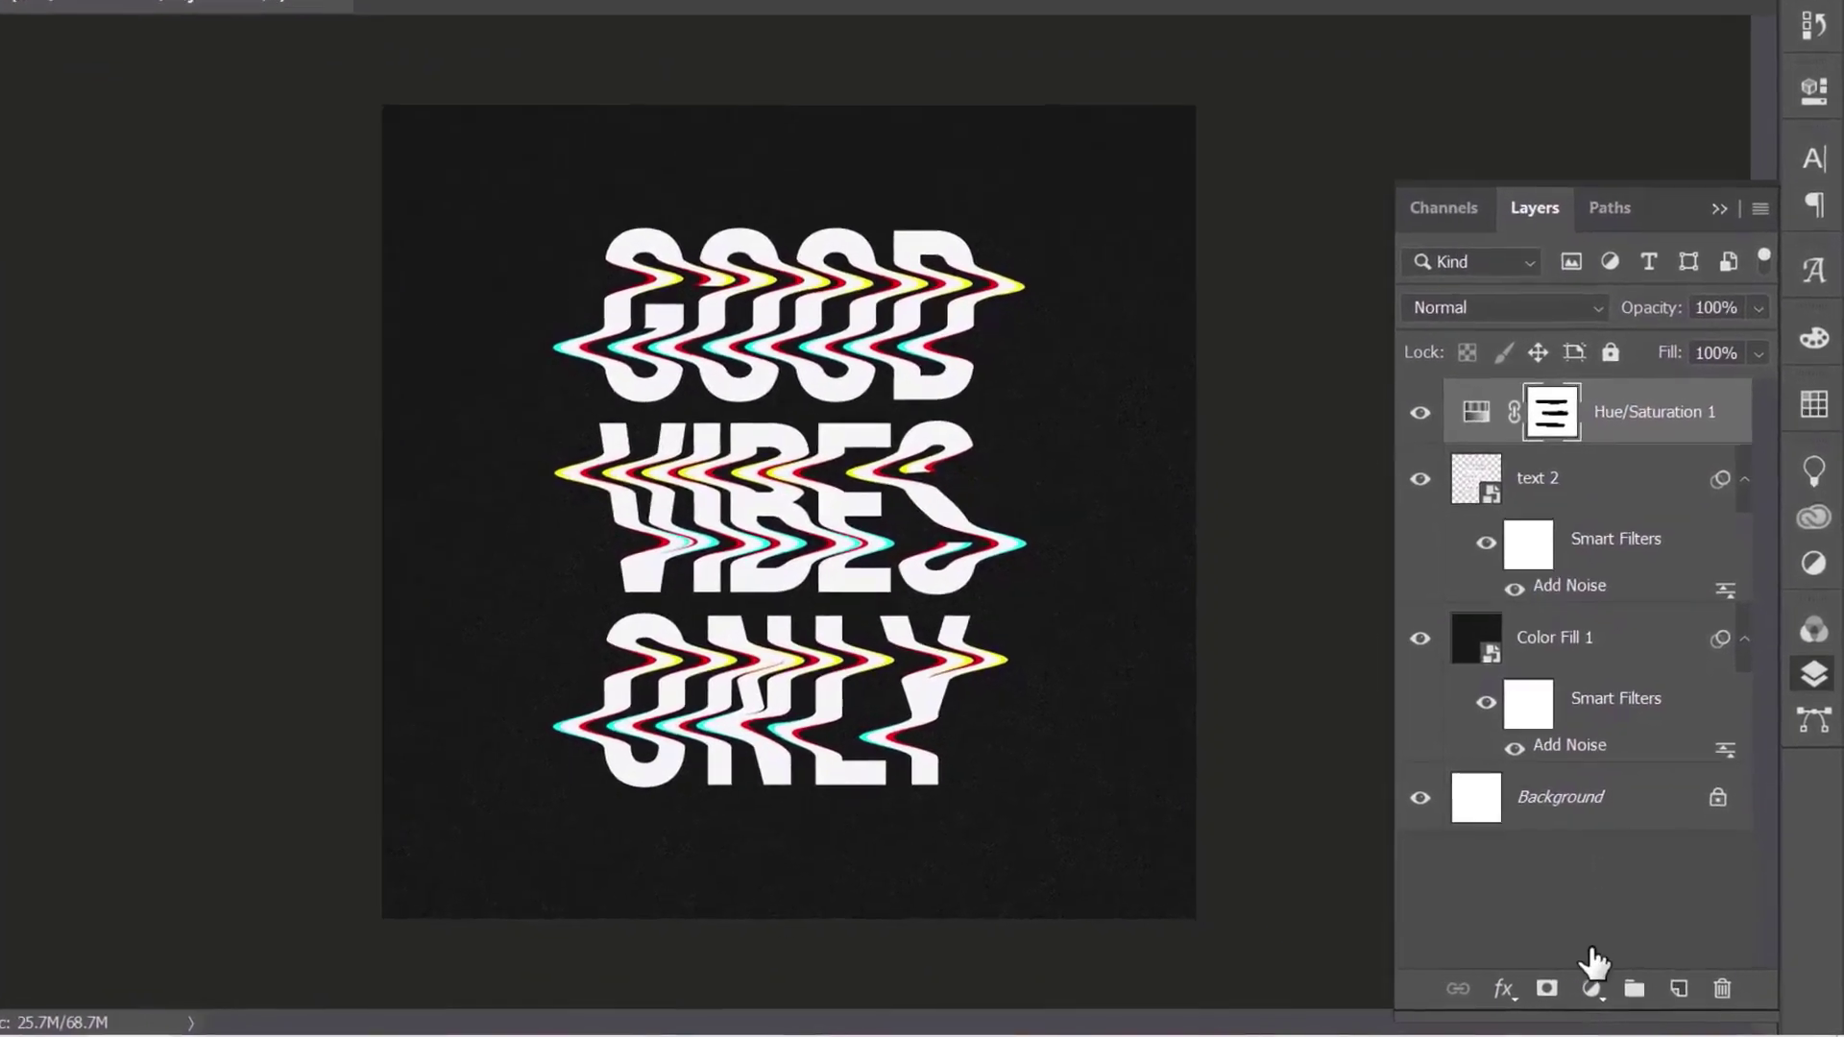
{"action": "left_click", "coordinate": [1620, 994]}
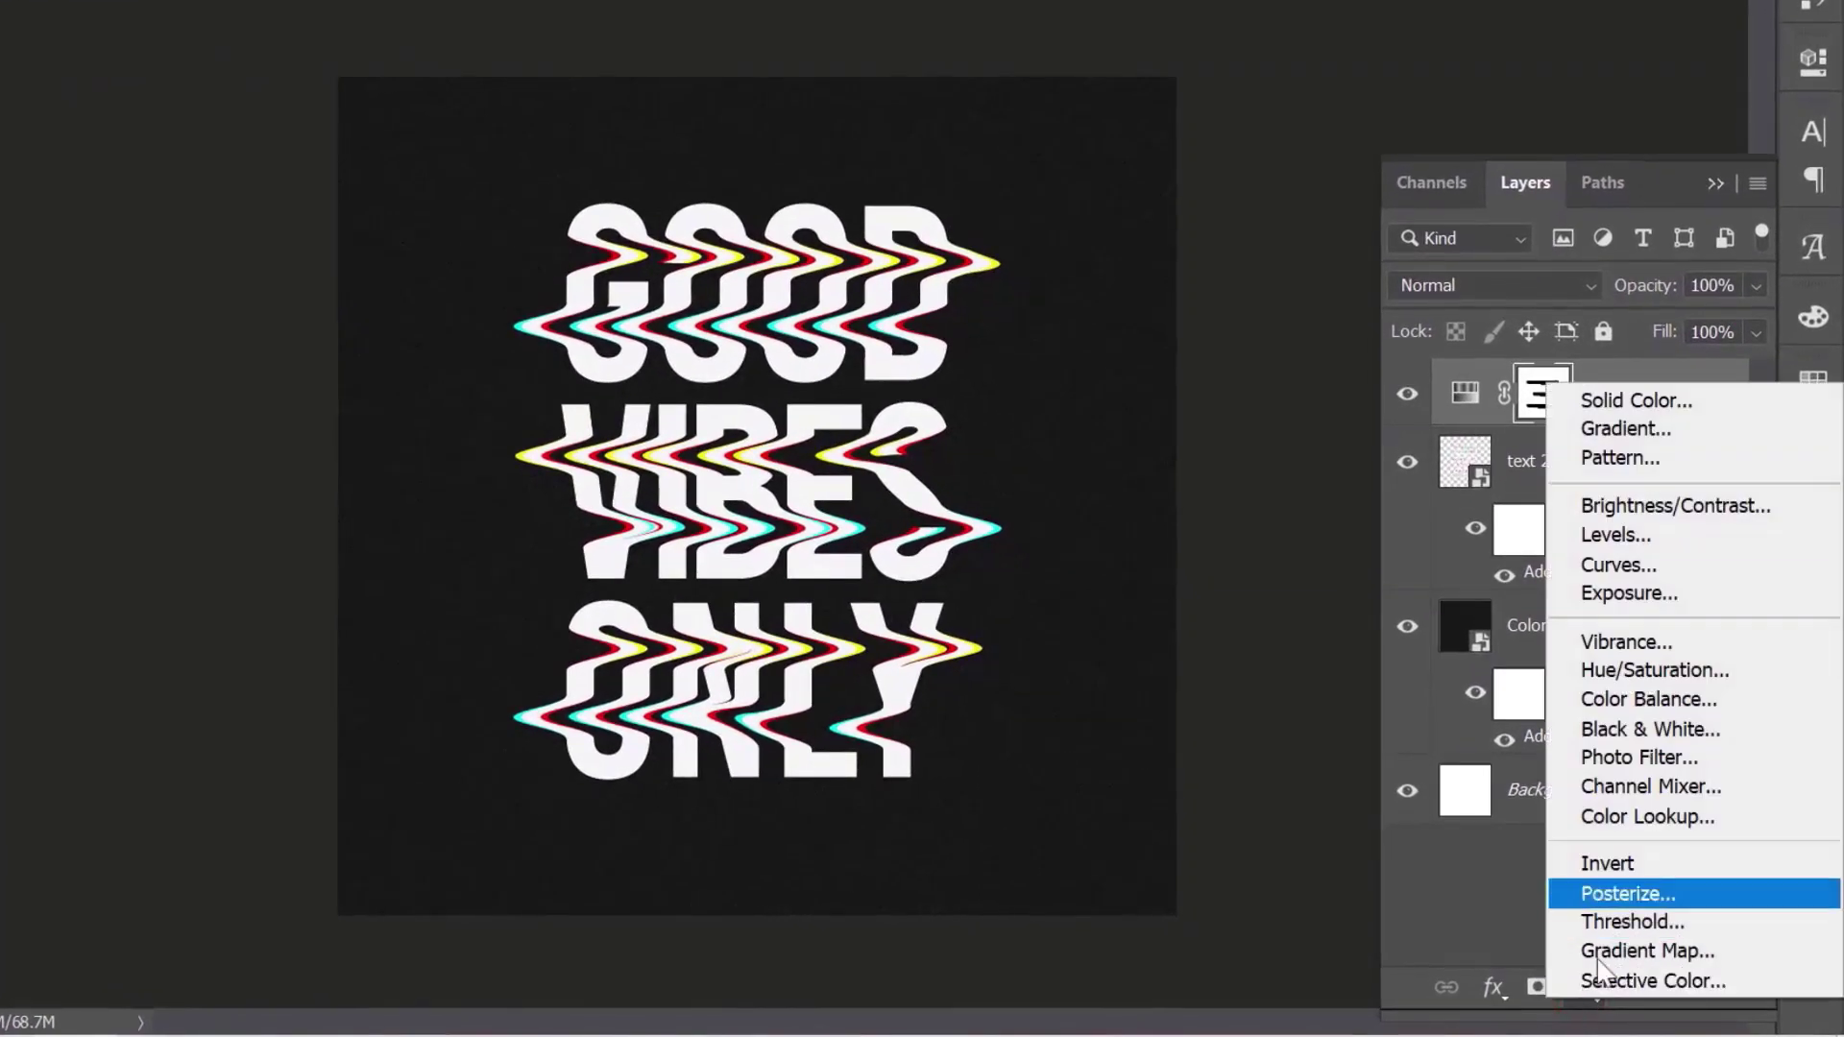
{"action": "left_click", "coordinate": [1664, 818]}
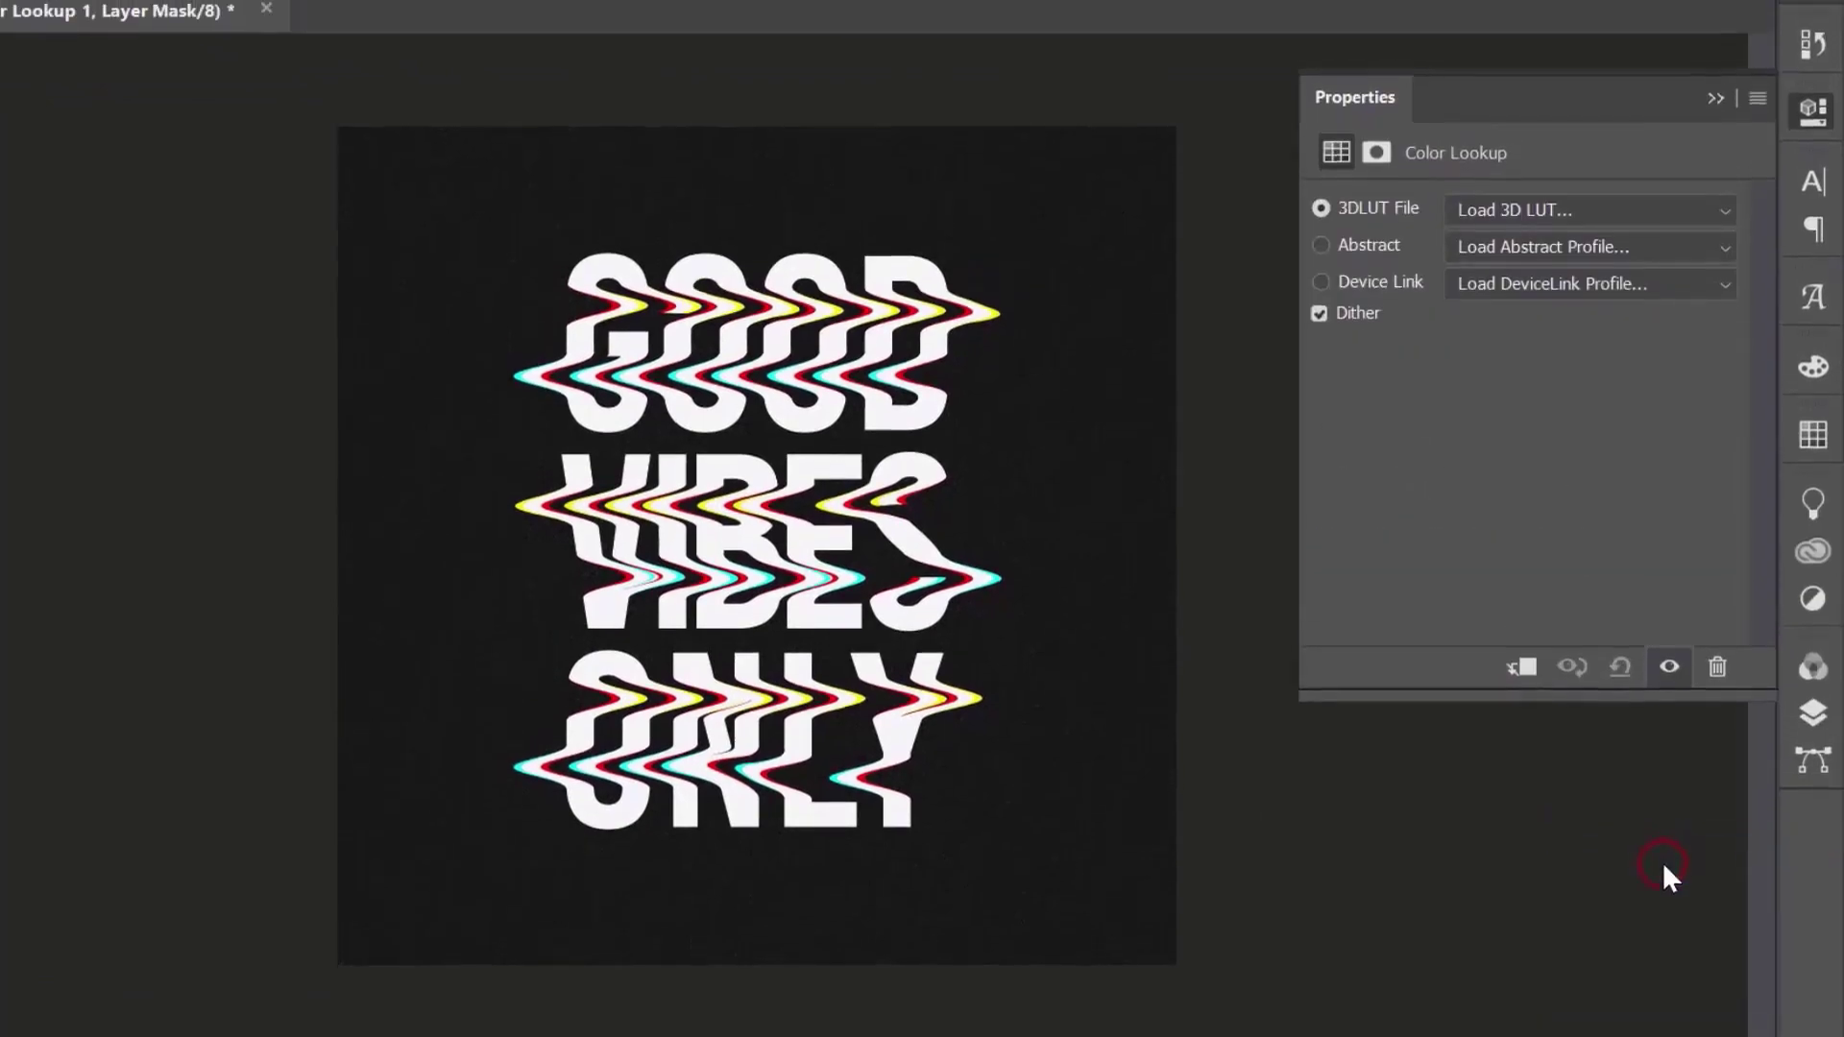
{"action": "left_click", "coordinate": [1719, 337]}
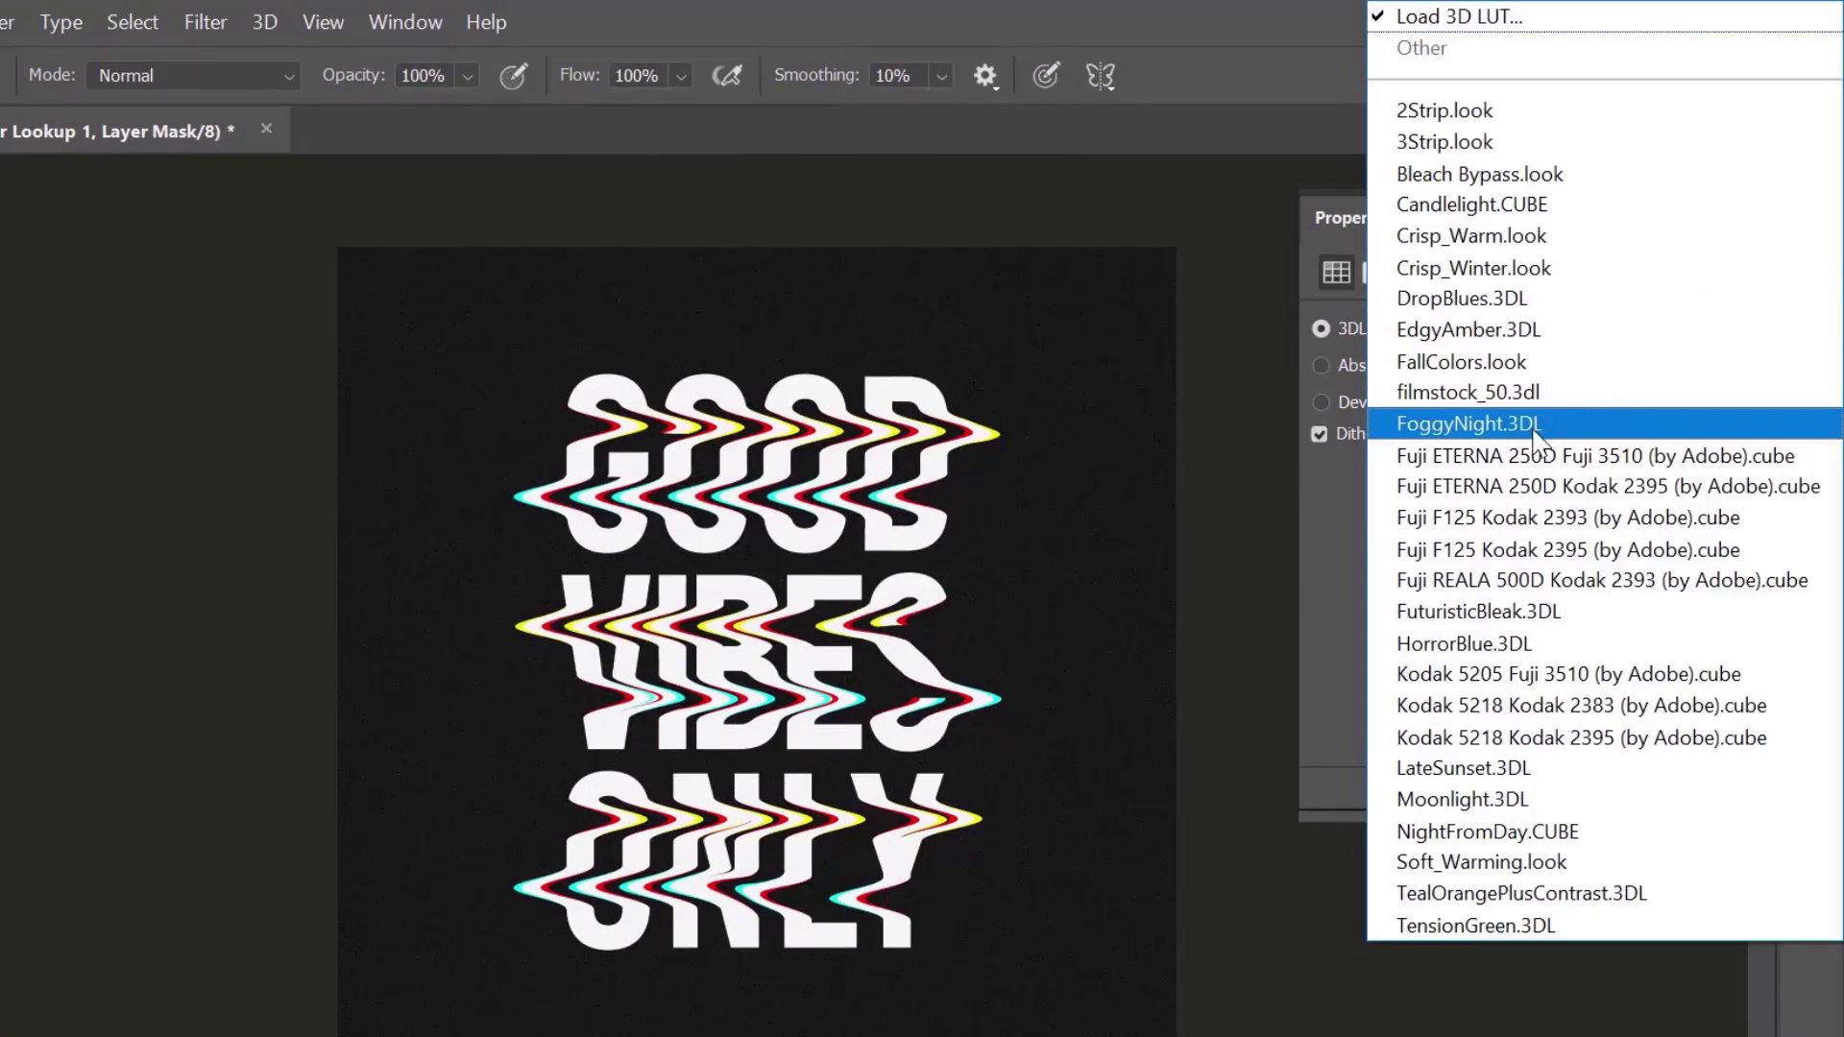
{"action": "key", "text": "Down"}
{"action": "key", "text": "Down"}
{"action": "key", "text": "Down"}
{"action": "key", "text": "Down"}
{"action": "key", "text": "Down"}
{"action": "key", "text": "Down"}
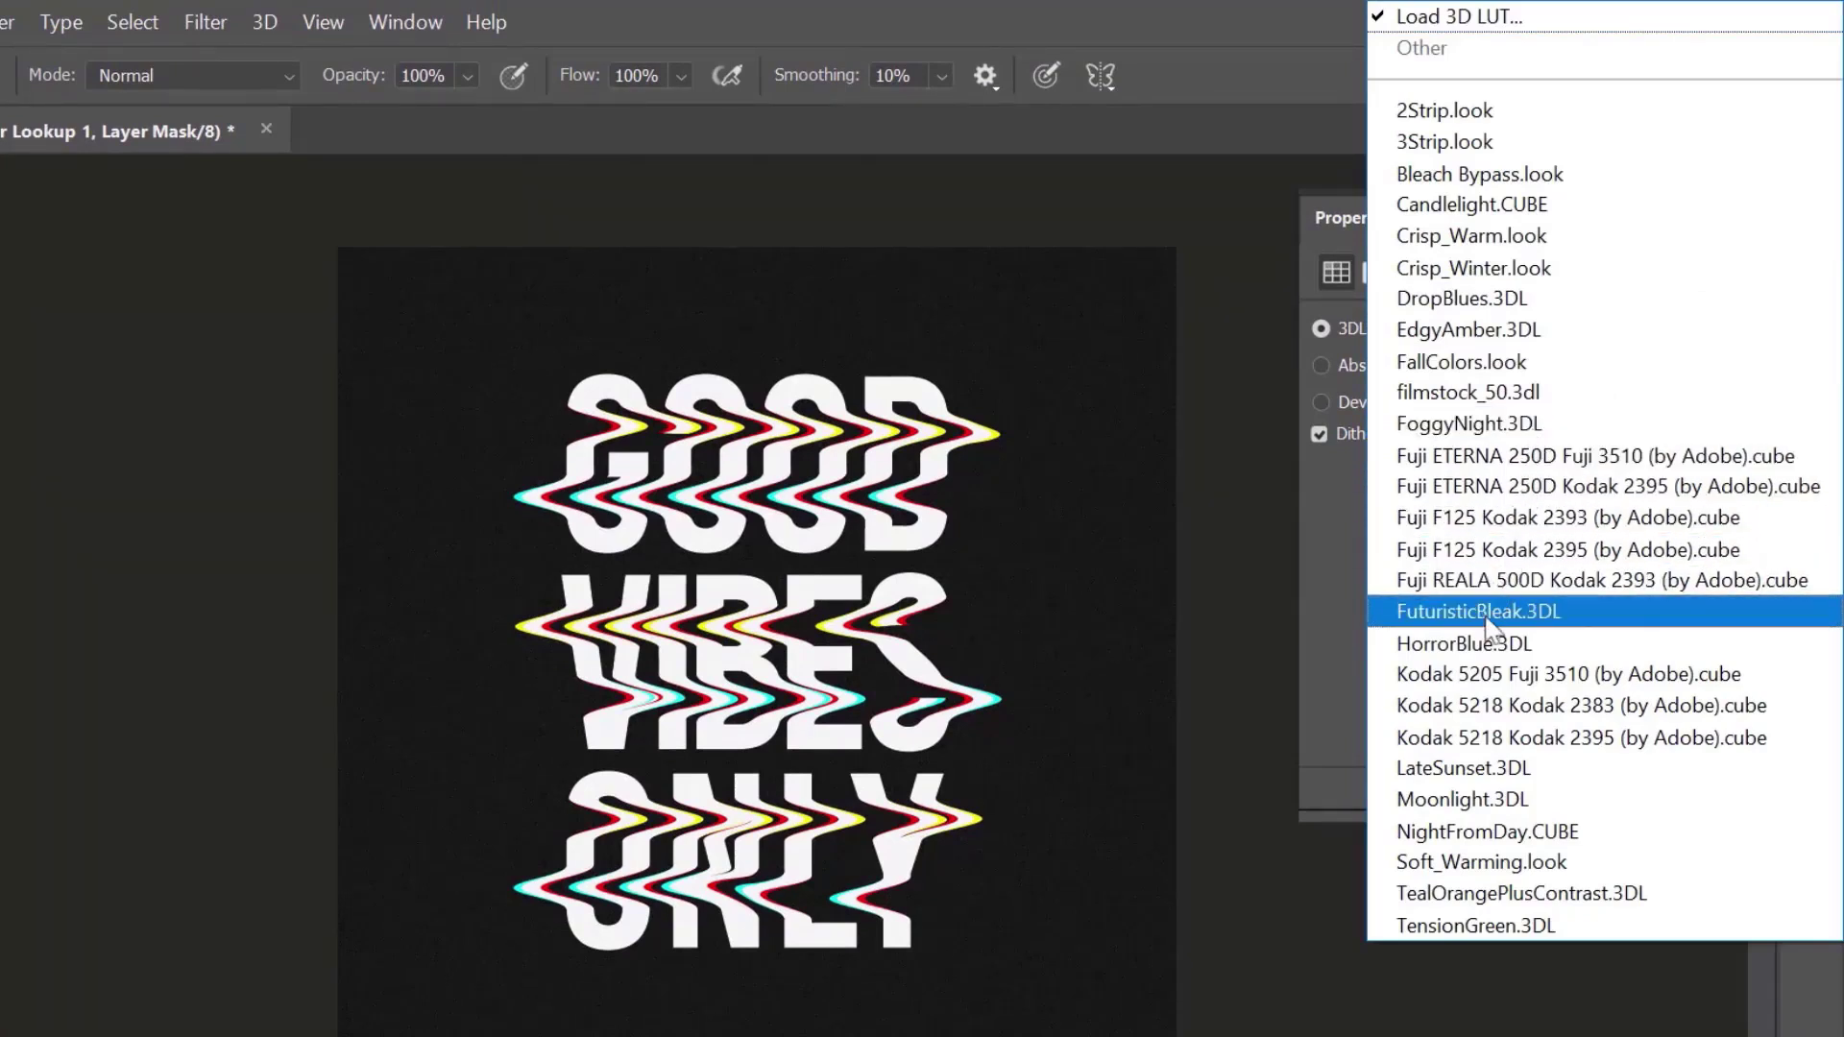
{"action": "left_click", "coordinate": [1486, 619]}
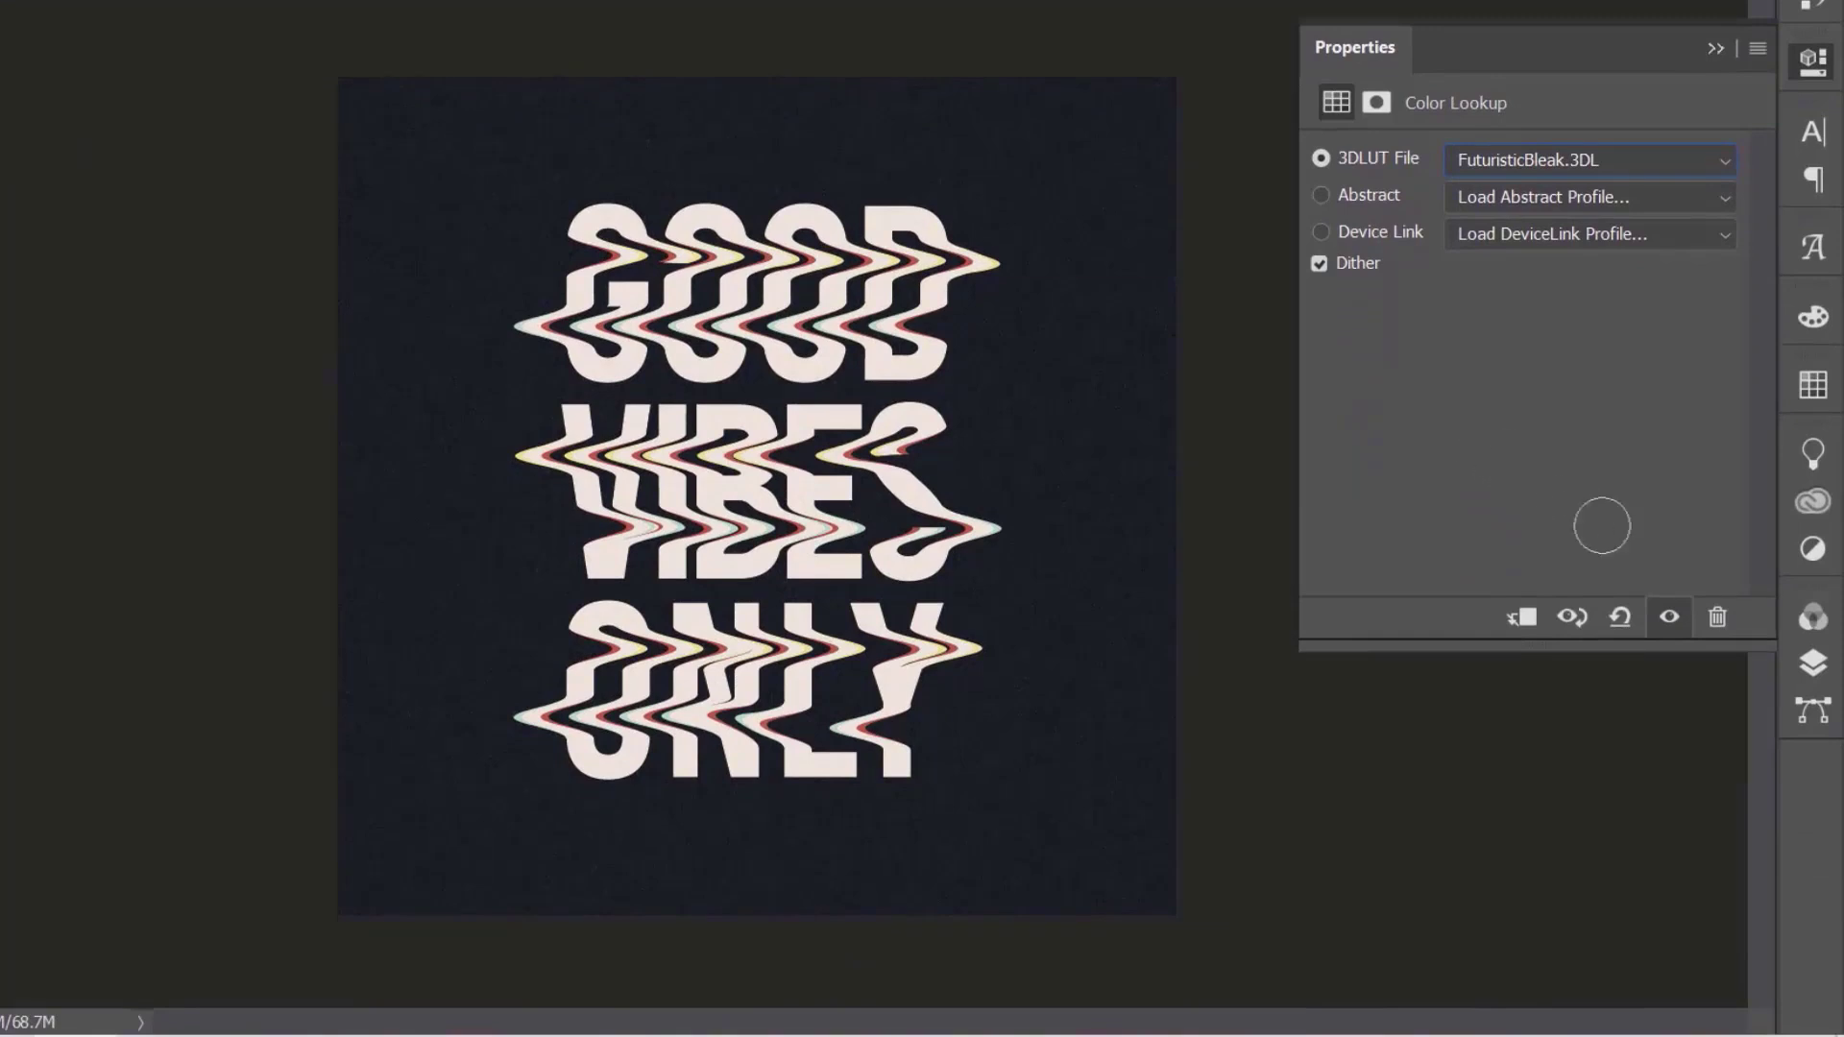
{"action": "left_click", "coordinate": [1813, 665]}
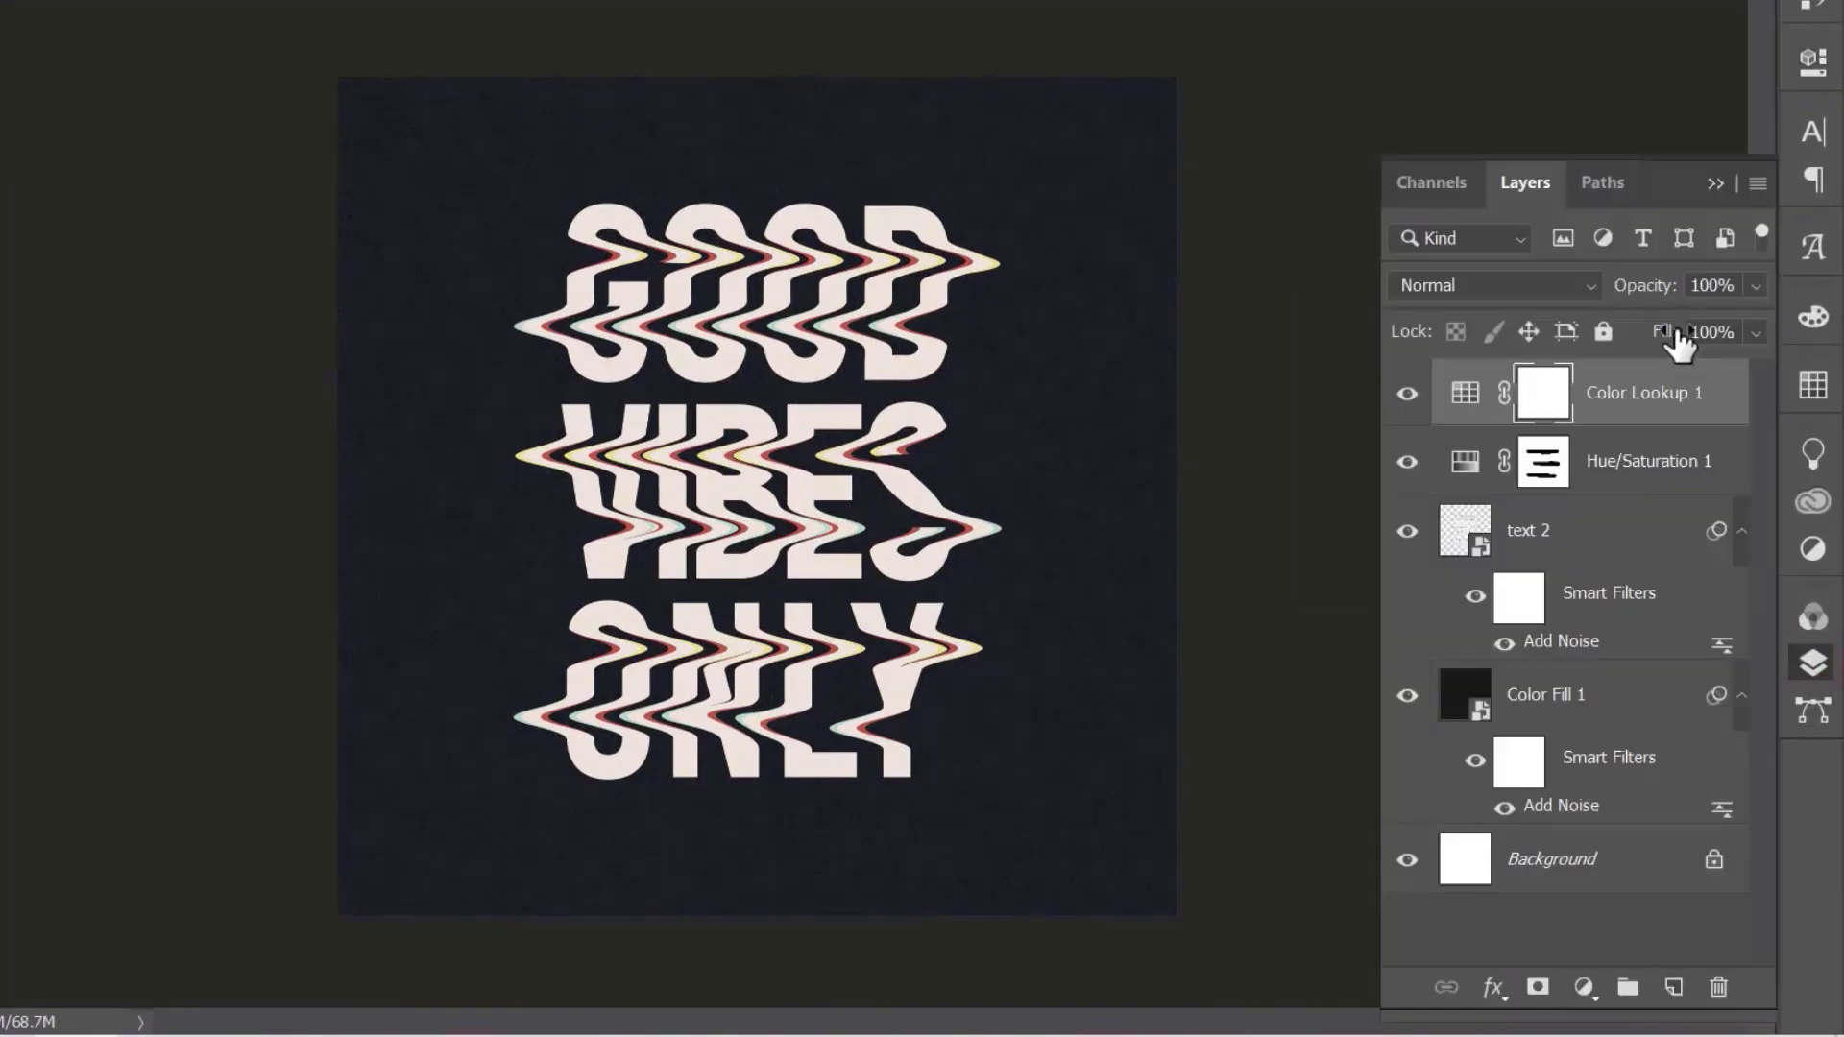
Lower the Color Lookup layer to 68% opacity and toggle it to compare
{"action": "left_click_drag", "start_coordinate": [1657, 286], "coordinate": [1638, 298]}
{"action": "left_click", "coordinate": [1409, 395]}
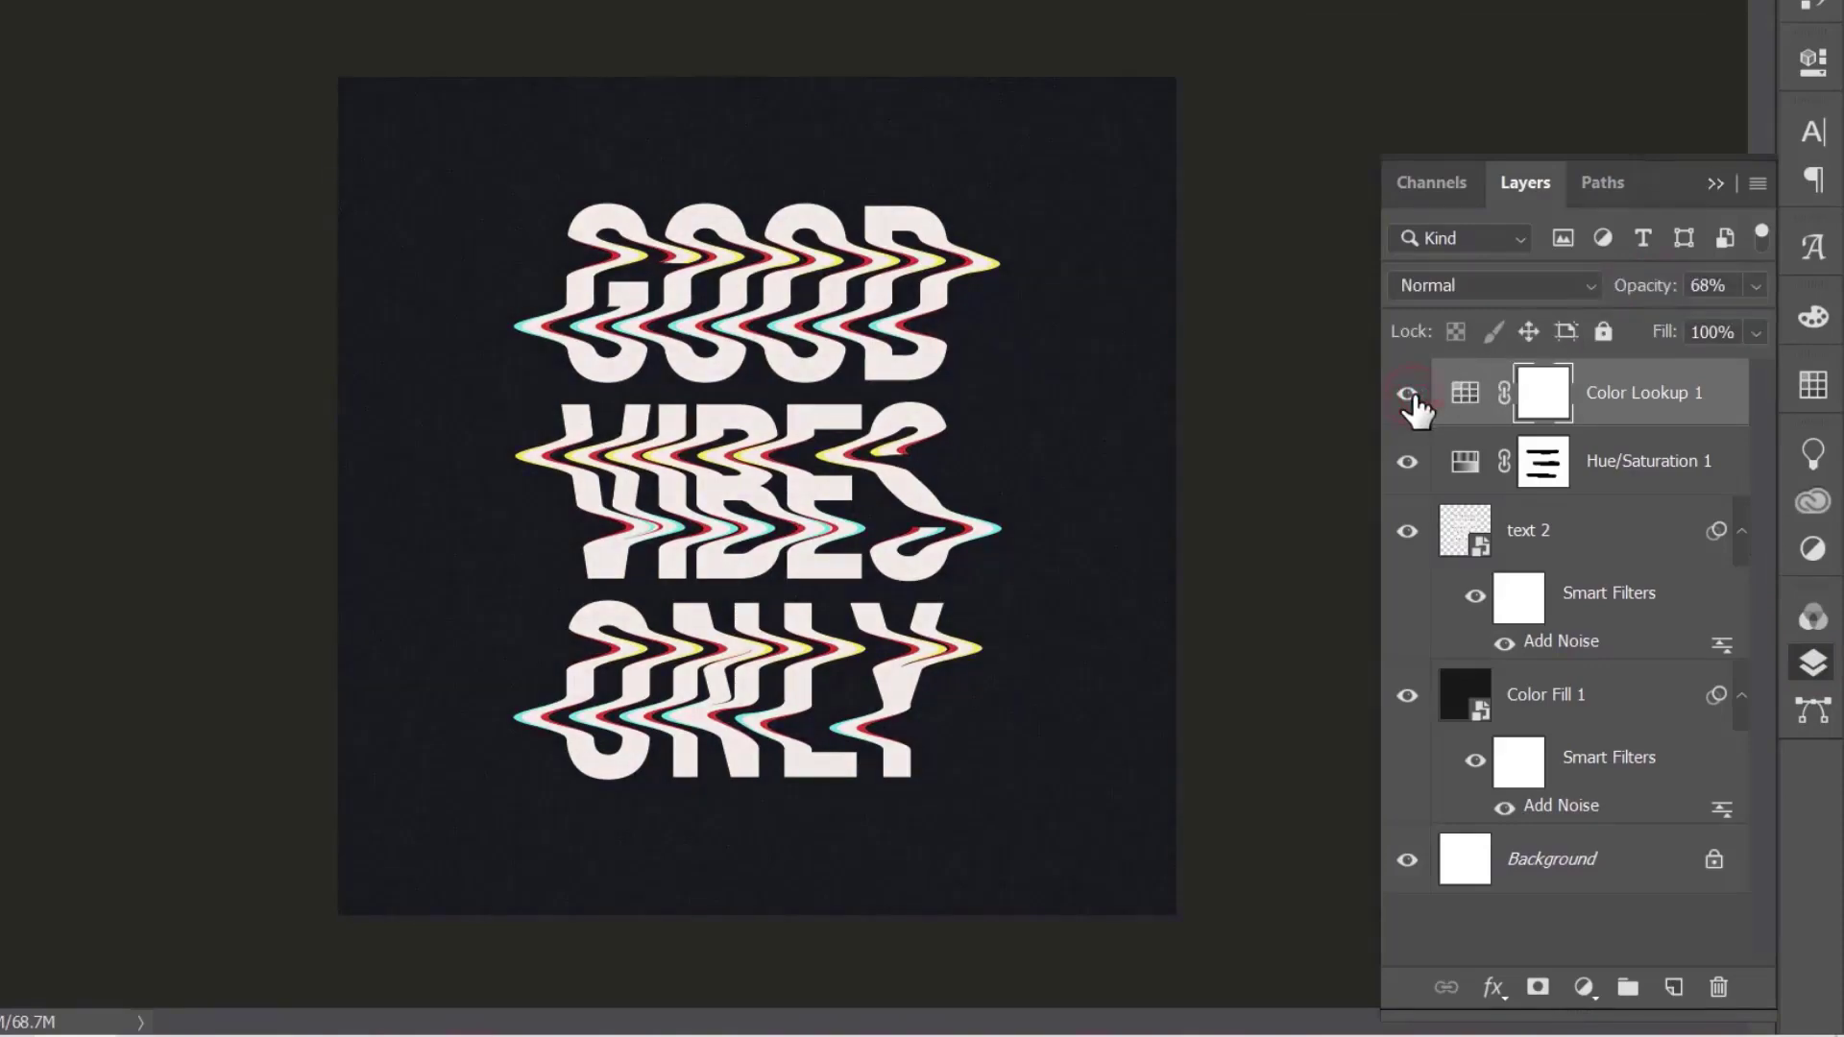